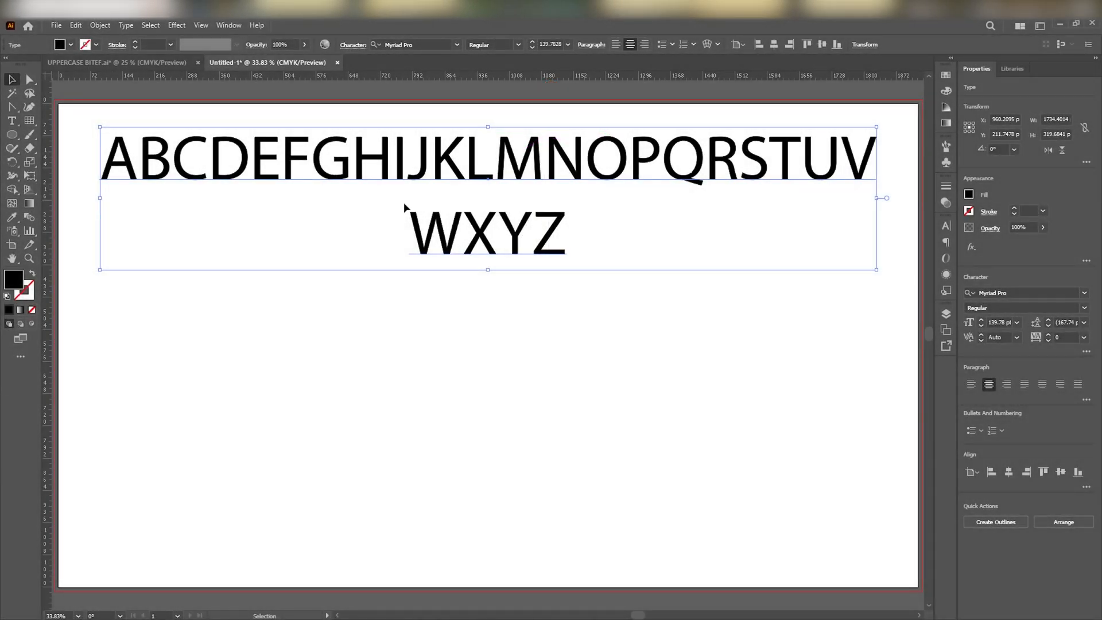
Create a 60 × 100 pt rectangular grid with 4 horizontal and 2 vertical dividers below the alphabet text
click(29, 120)
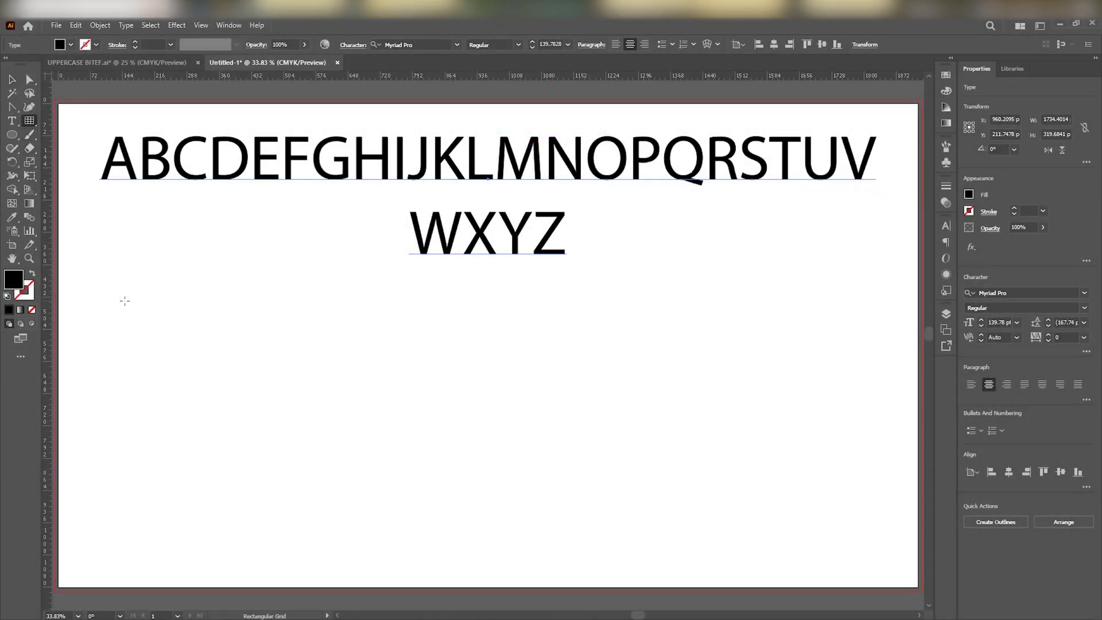
click(151, 352)
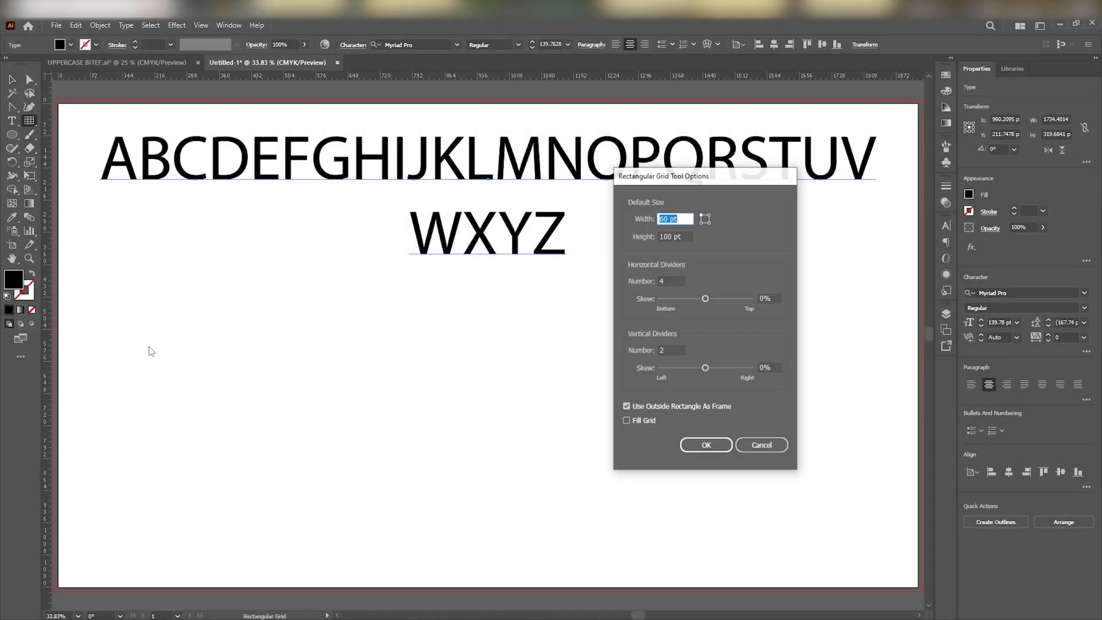
click(702, 447)
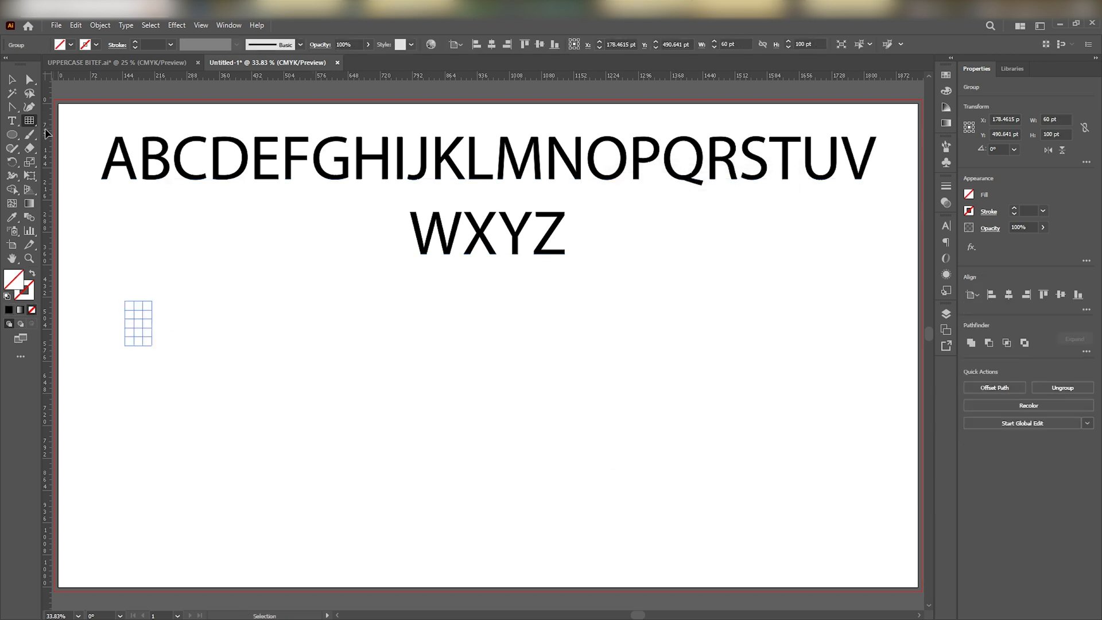
Create a second rectangular grid beside the first, 100 × 100 pt with 4 horizontal and 4 vertical dividers
click(199, 301)
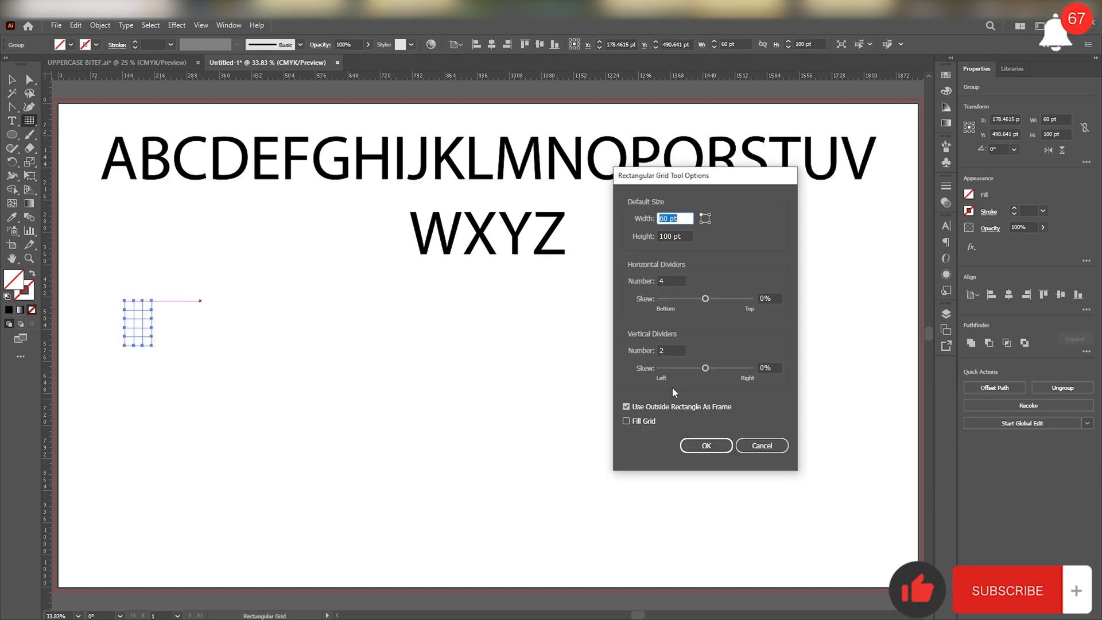
text(10)
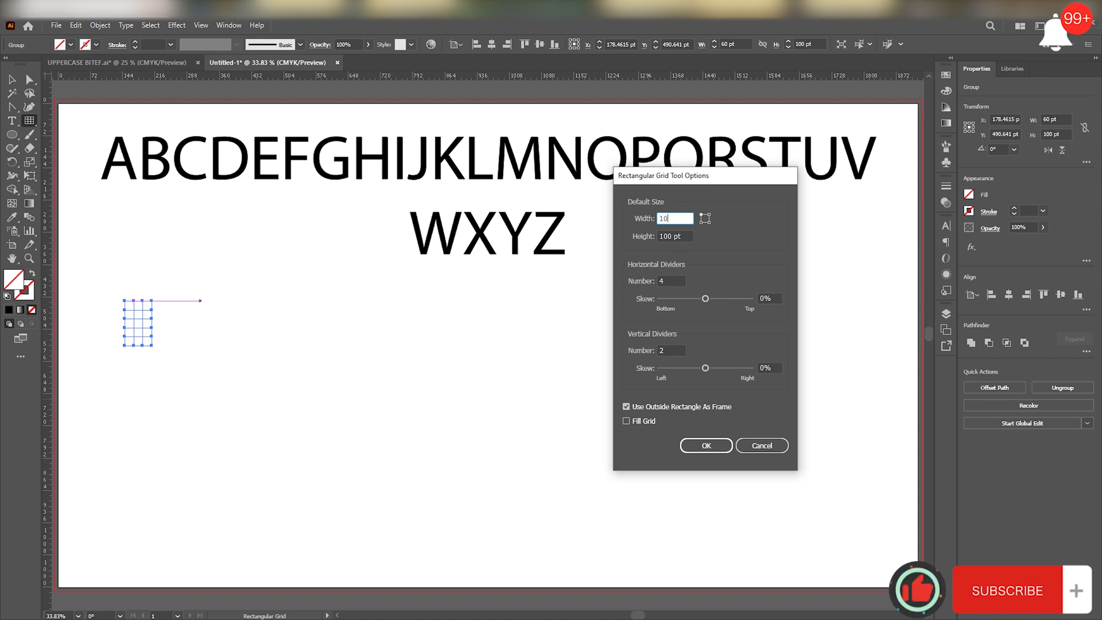
text(0)
double_click(674, 350)
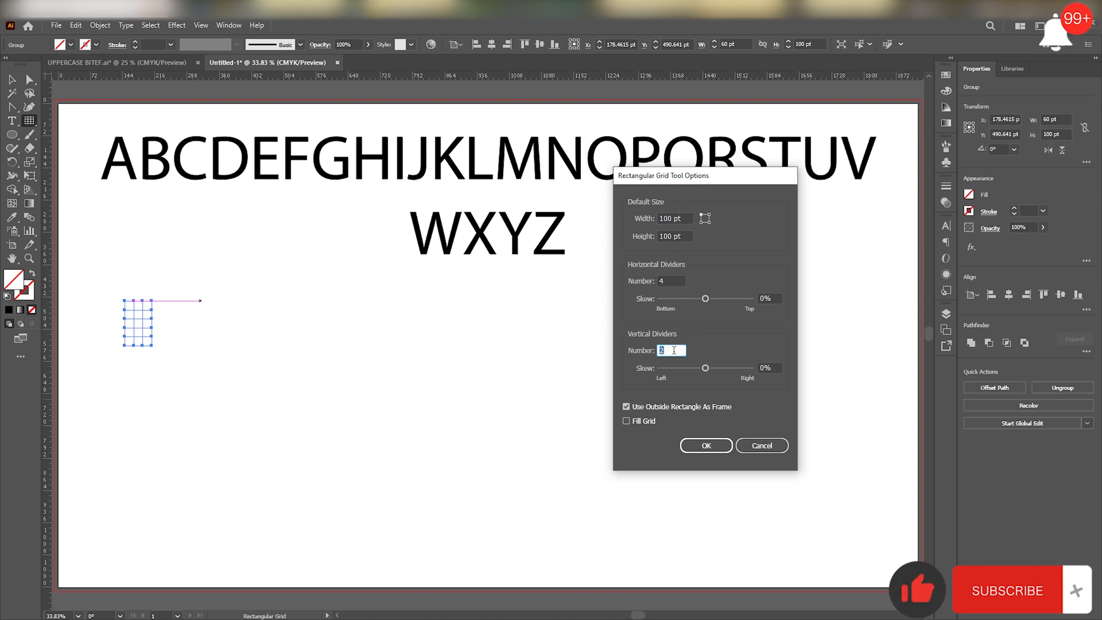
text(4)
click(711, 443)
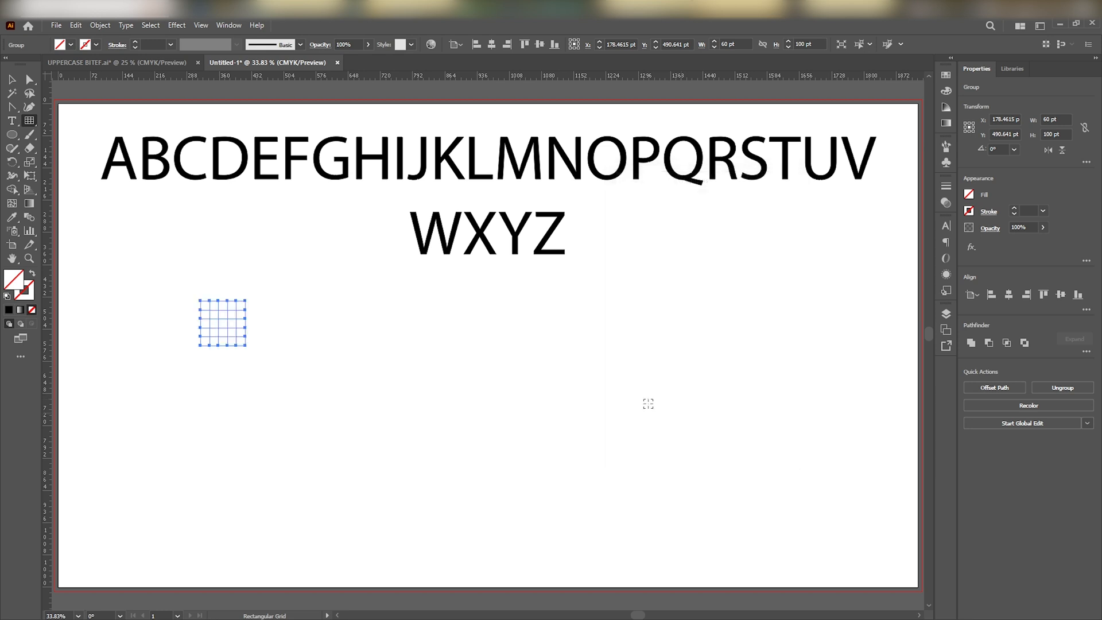
Enlarge both grids together proportionally to about 296 pt high and place them in the lower half of the artboard
click(11, 79)
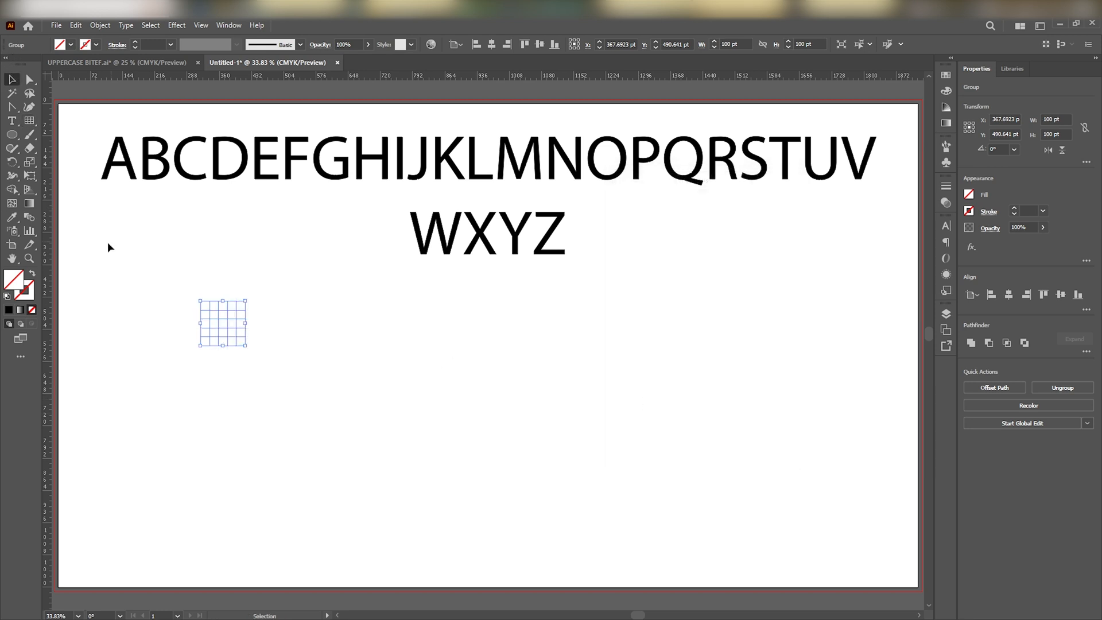
drag(112, 296, 377, 492)
drag(293, 377, 418, 434)
Give both grids a 1 pt black stroke and deselect them
click(152, 45)
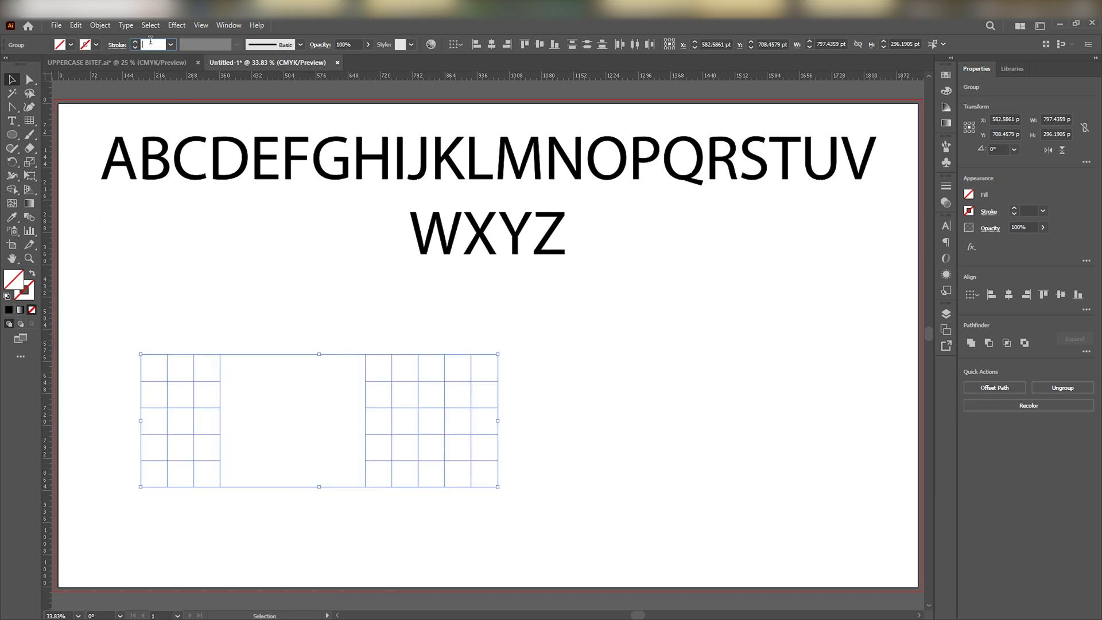
text(1)
click(97, 45)
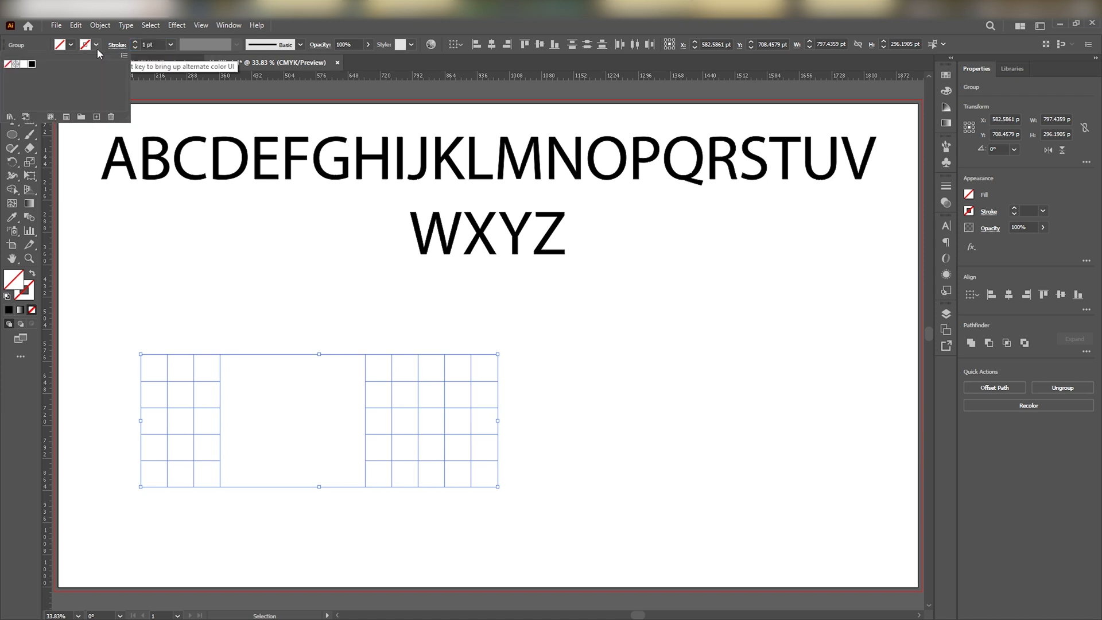
click(32, 64)
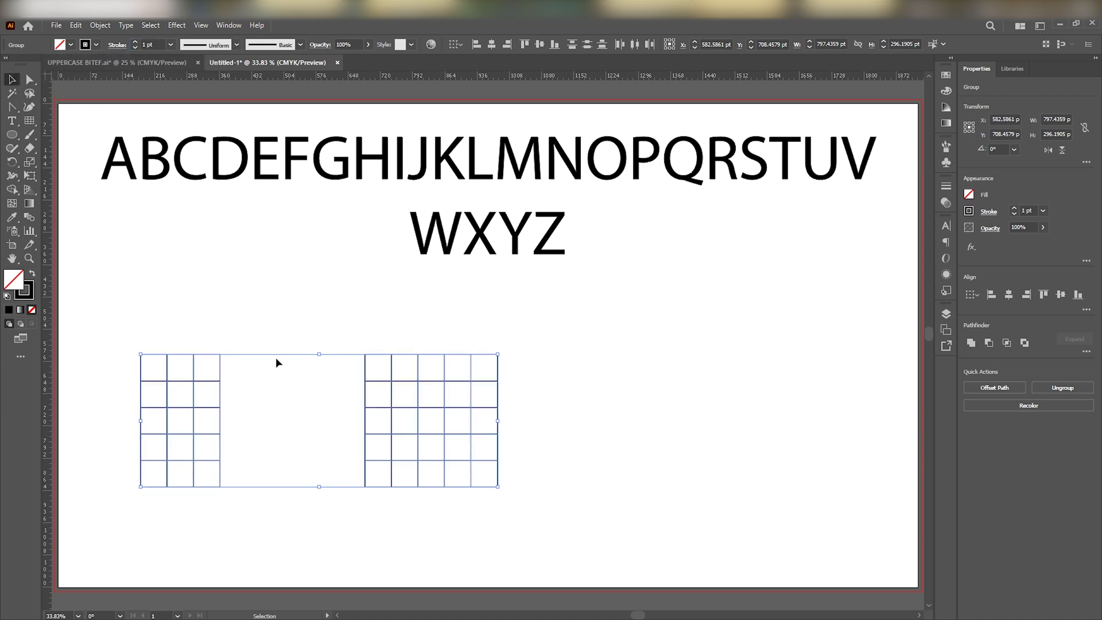
click(265, 345)
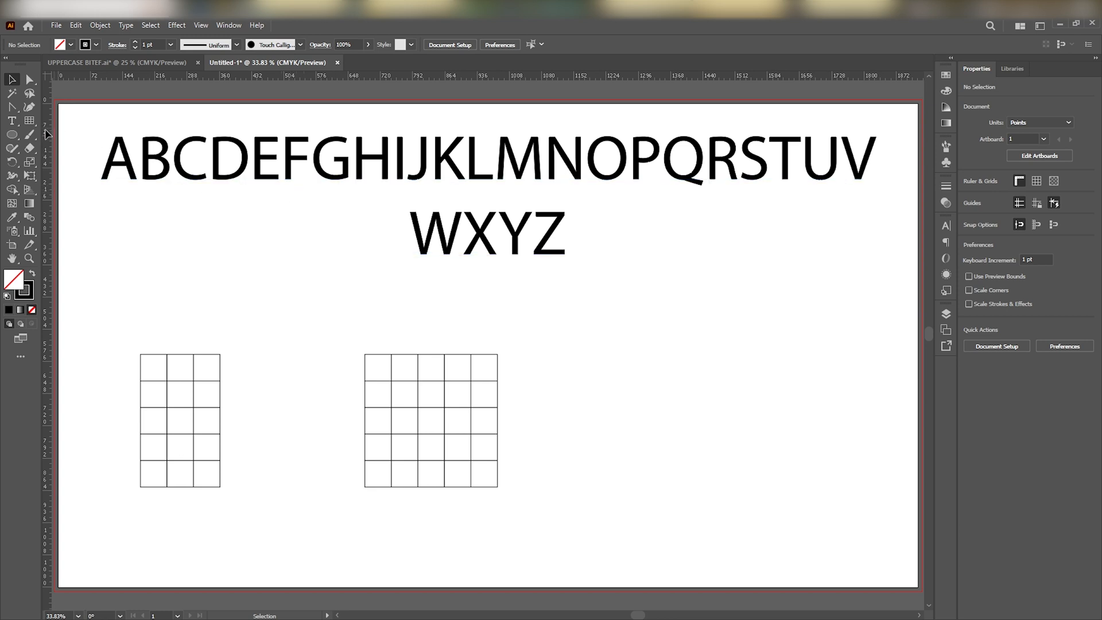
Draw an unfilled circle about 303 pt in diameter and place it to the right of the square grid
click(12, 134)
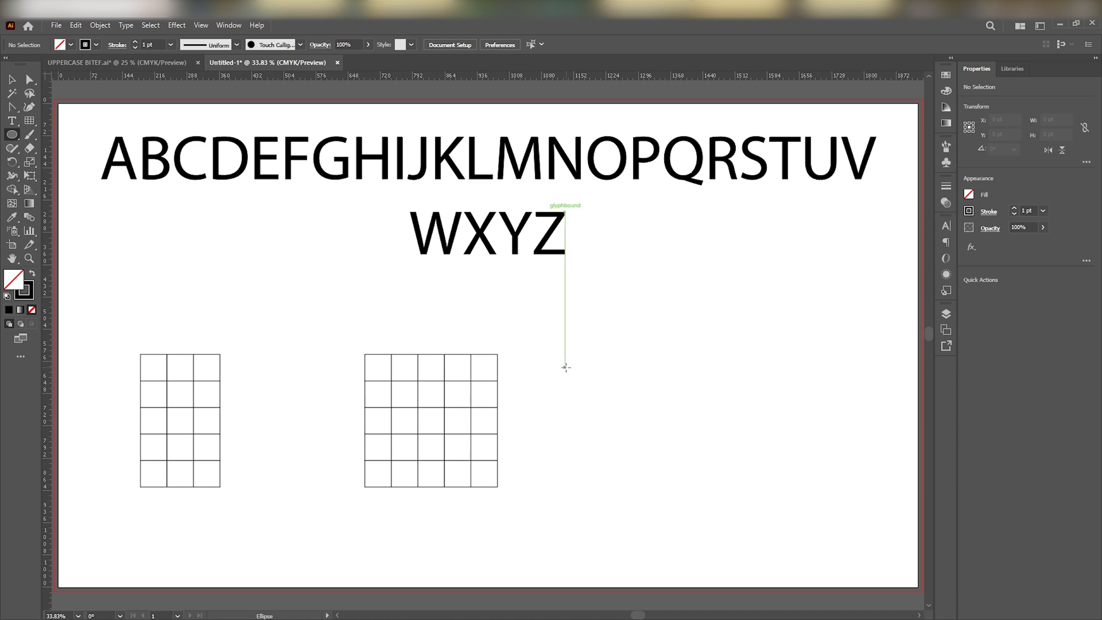
drag(566, 367, 637, 423)
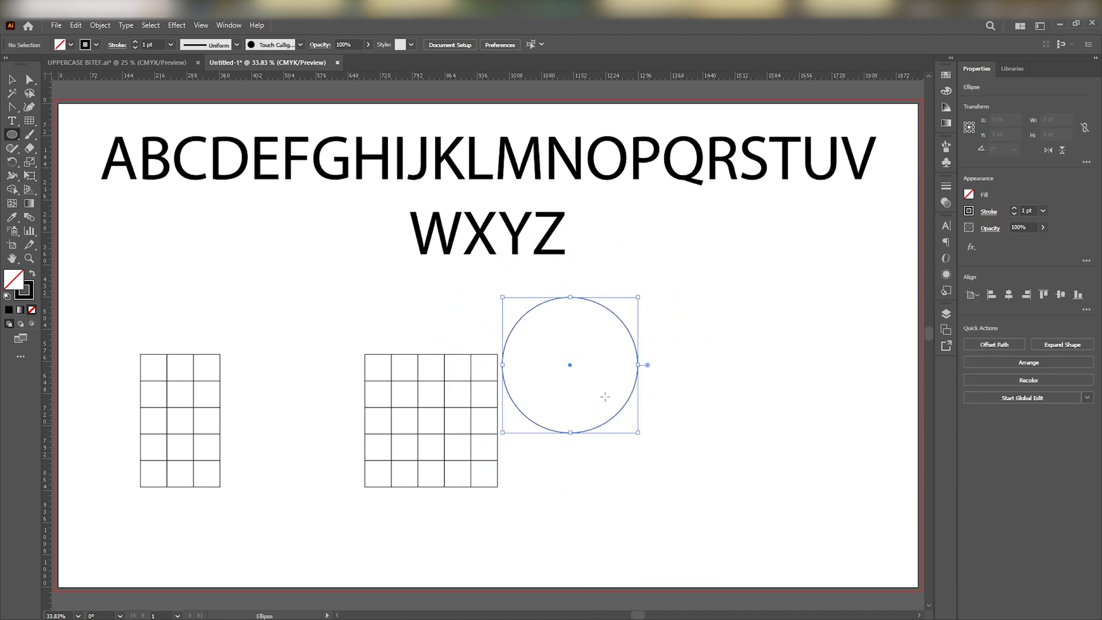
key(v)
drag(571, 368, 602, 406)
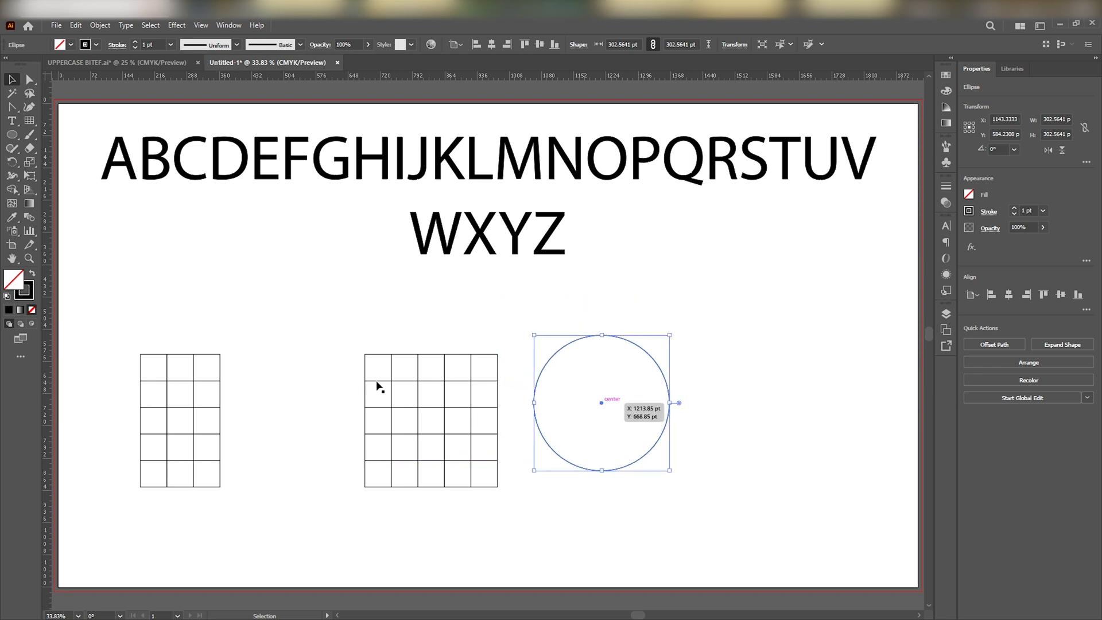
Move the narrow three-column grid right so it sits close beside the square grid, then deselect it
click(219, 390)
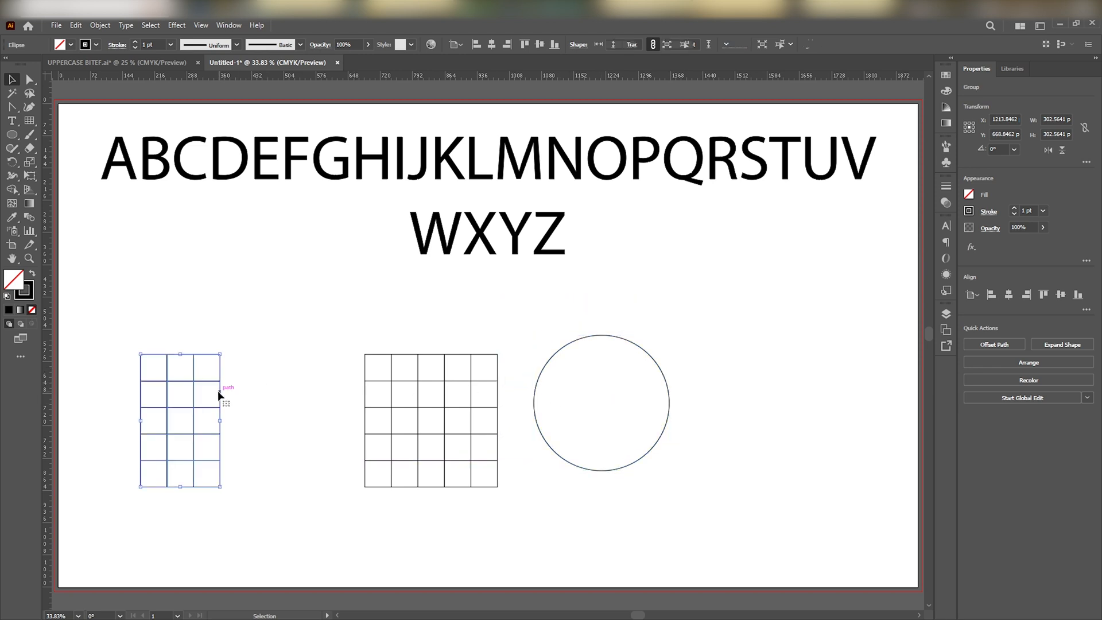
click(296, 396)
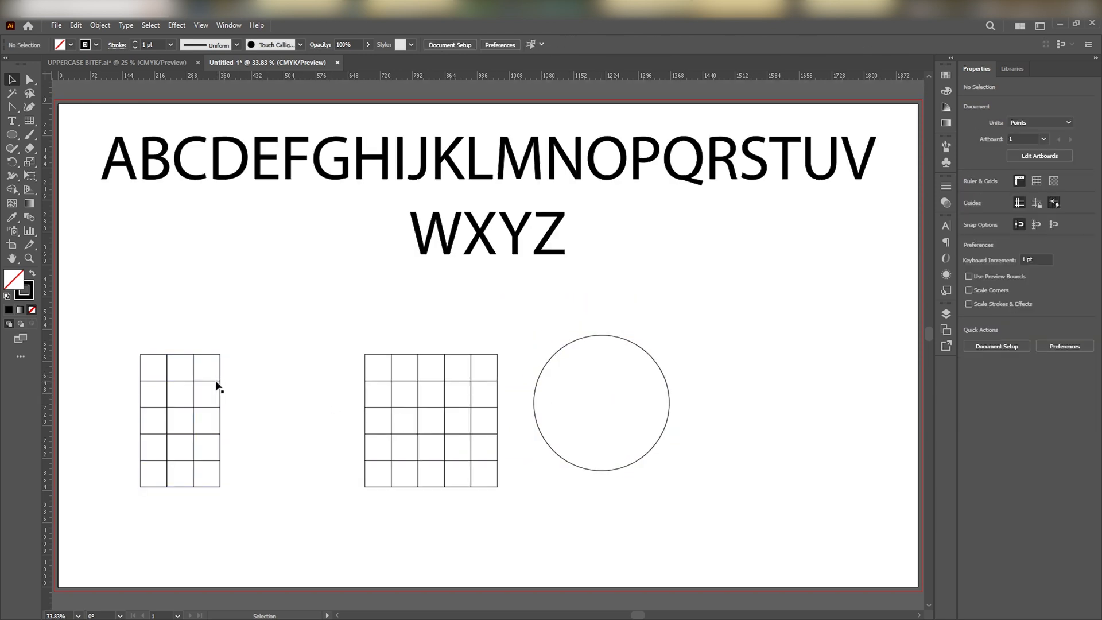
drag(220, 385, 334, 380)
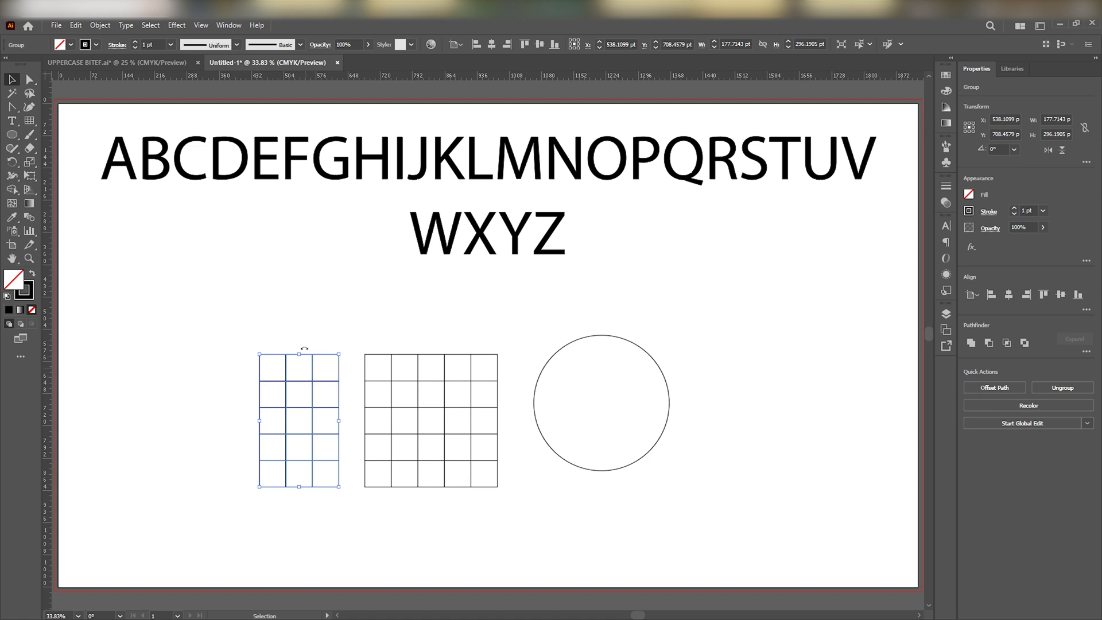
click(287, 374)
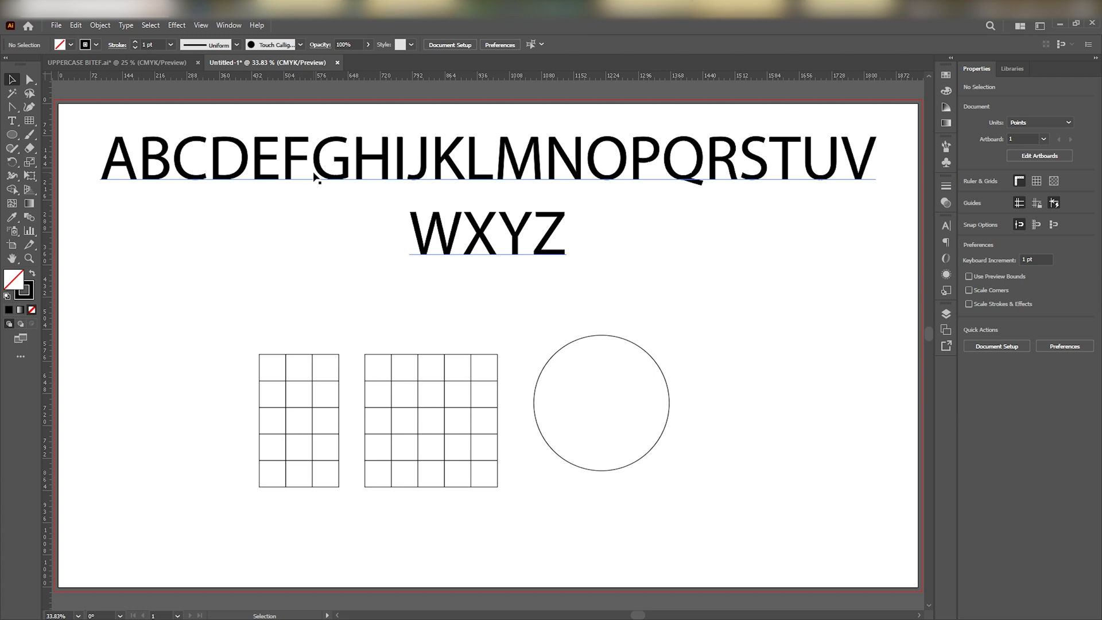
Try to build a solid black letter I from the narrow grid's cells with the Shape Builder tool
click(148, 173)
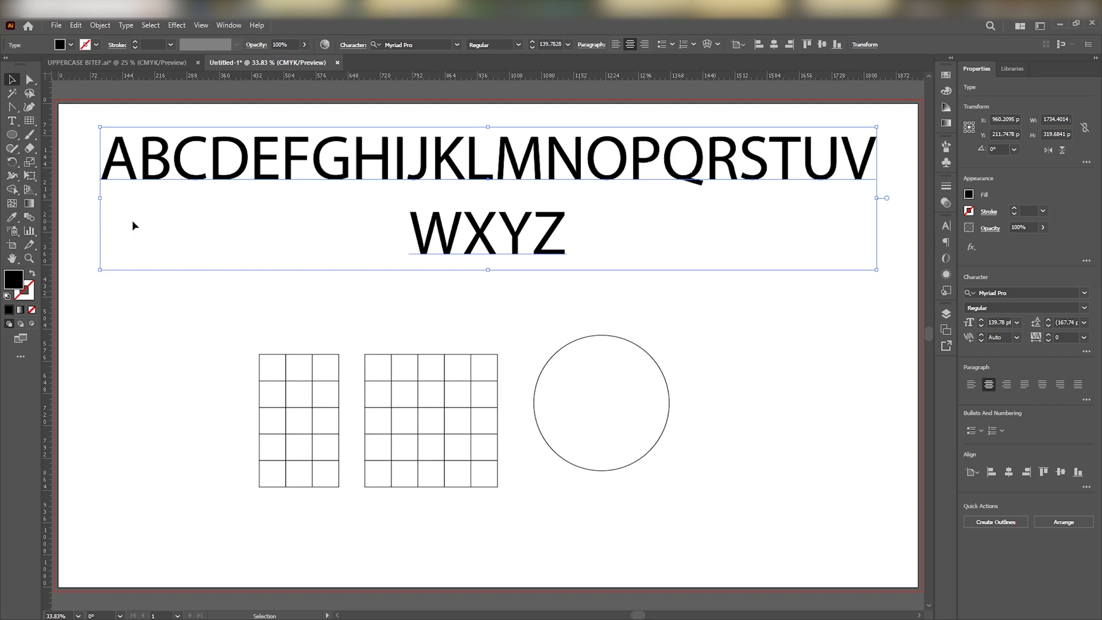
key(shift+m)
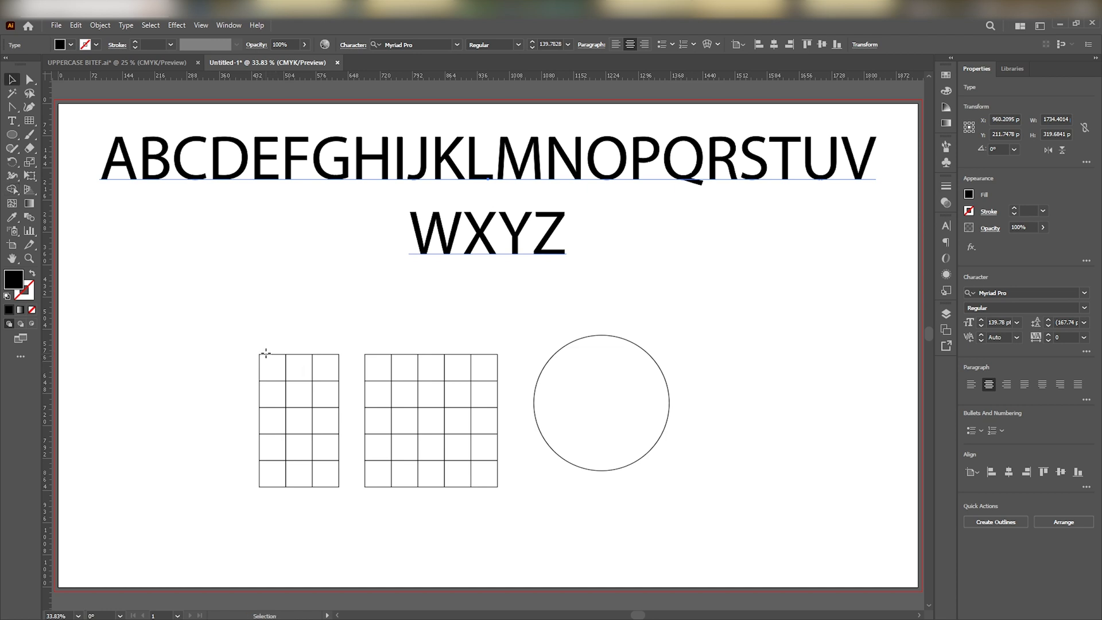
ctrl+click(313, 430)
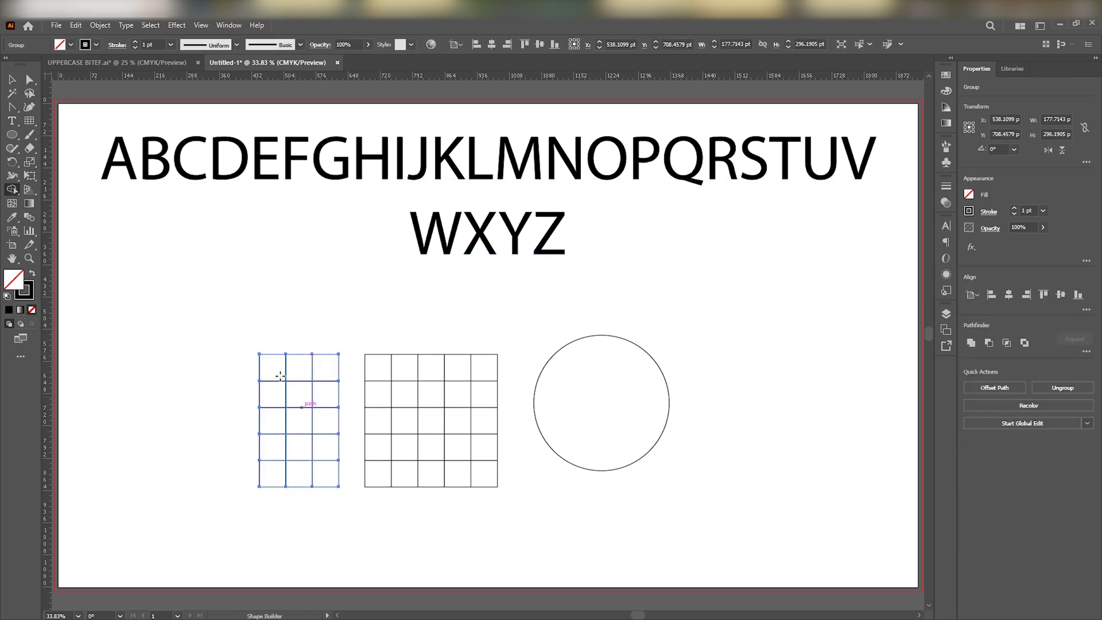
key(shift+x)
mouse_move(274, 371)
mouse_down()
mouse_move(319, 369)
mouse_move(300, 398)
mouse_move(293, 462)
mouse_move(293, 474)
mouse_move(325, 475)
mouse_up()
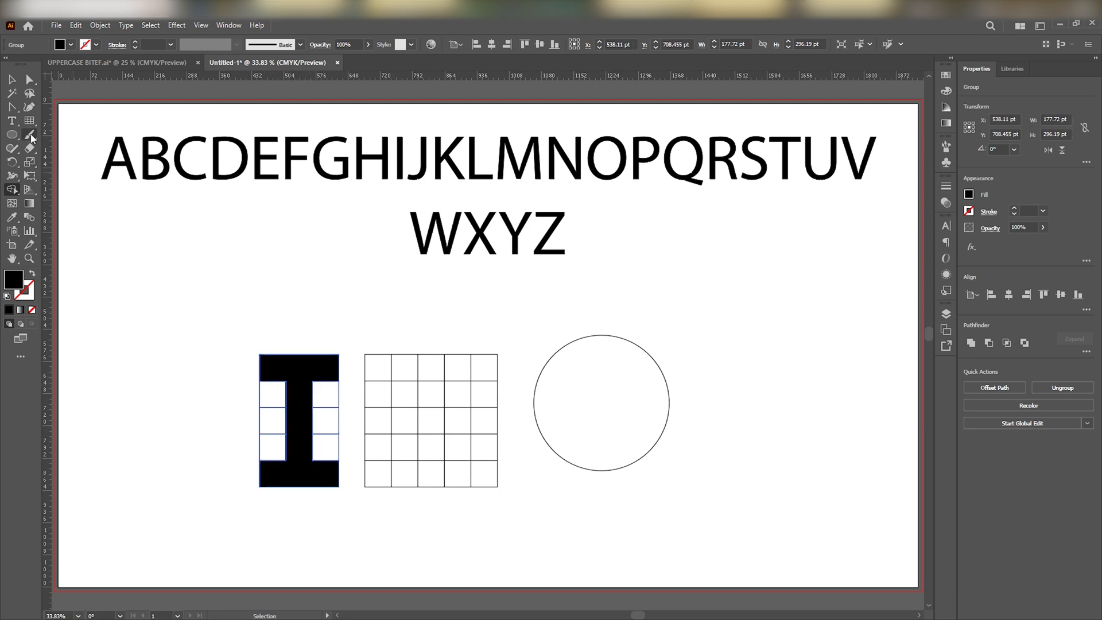
click(11, 79)
click(157, 262)
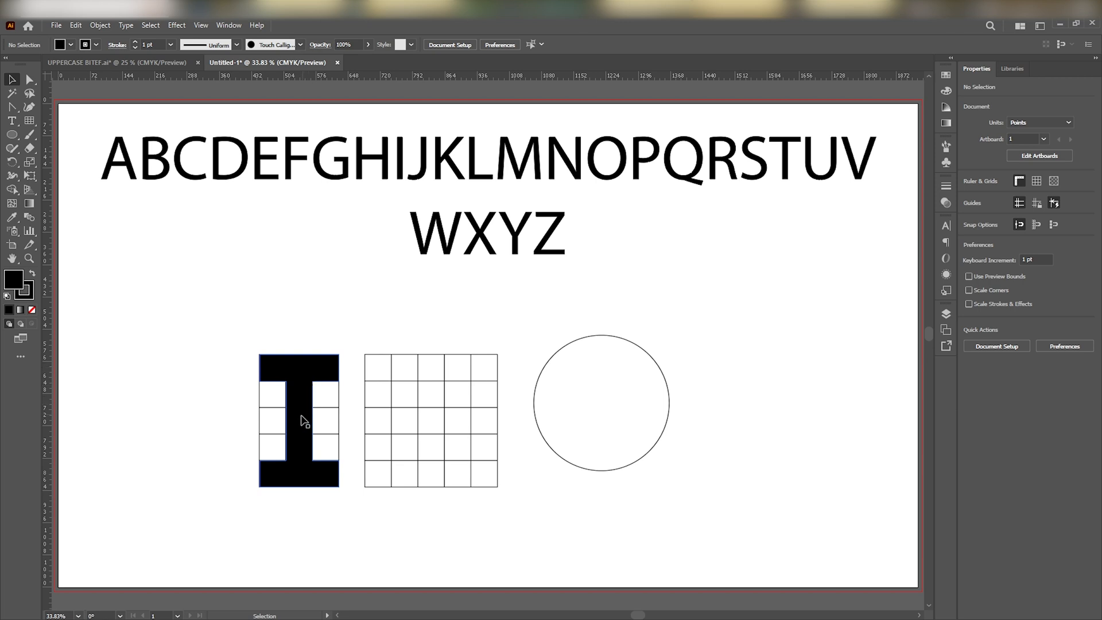
Move the black letter I off the grid, and undo the move and the Shape Builder edits
drag(300, 419, 206, 409)
key(ctrl+z)
key(ctrl+z)
key(ctrl+z)
key(ctrl+z)
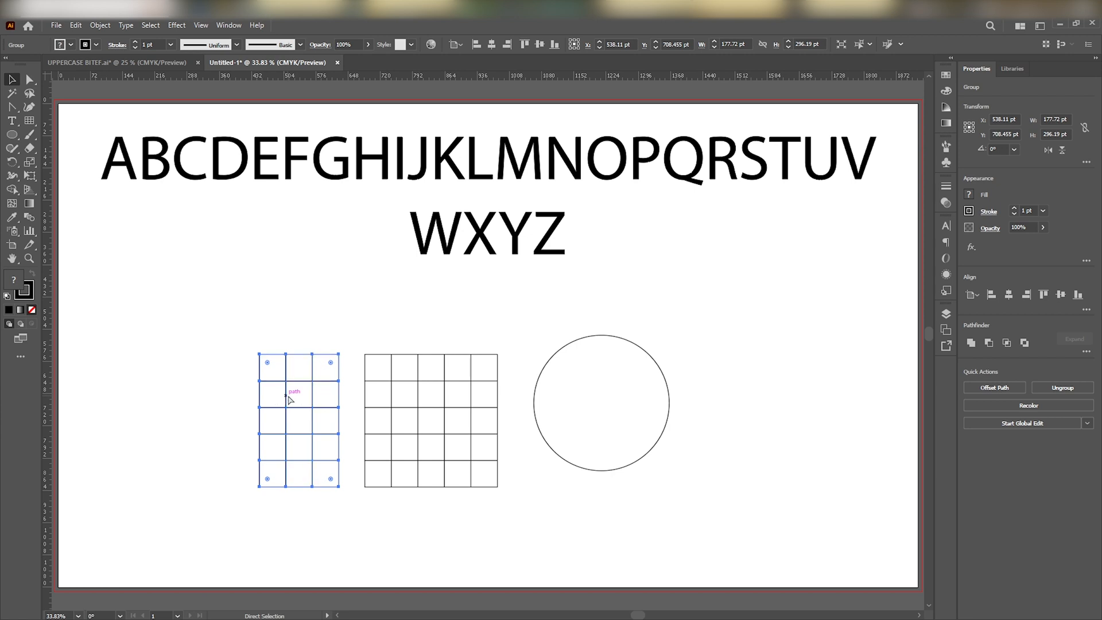
Duplicate the narrow grid to its left and swap the copy's fill and stroke to make it solid black
drag(310, 406, 210, 409)
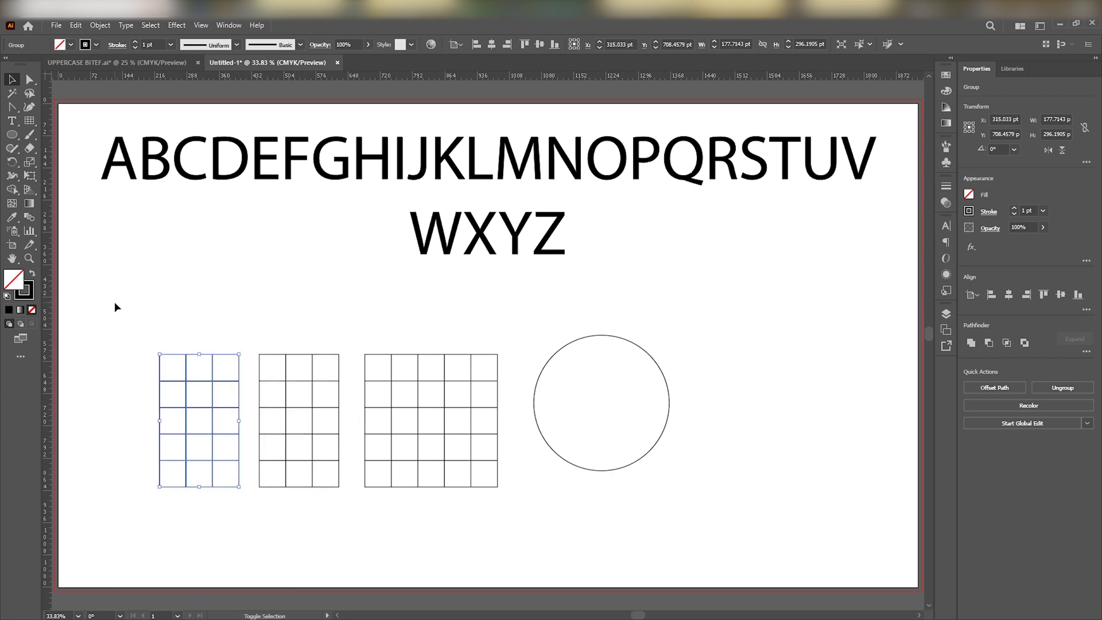
key(shift+m)
key(shift+c)
key(shift+x)
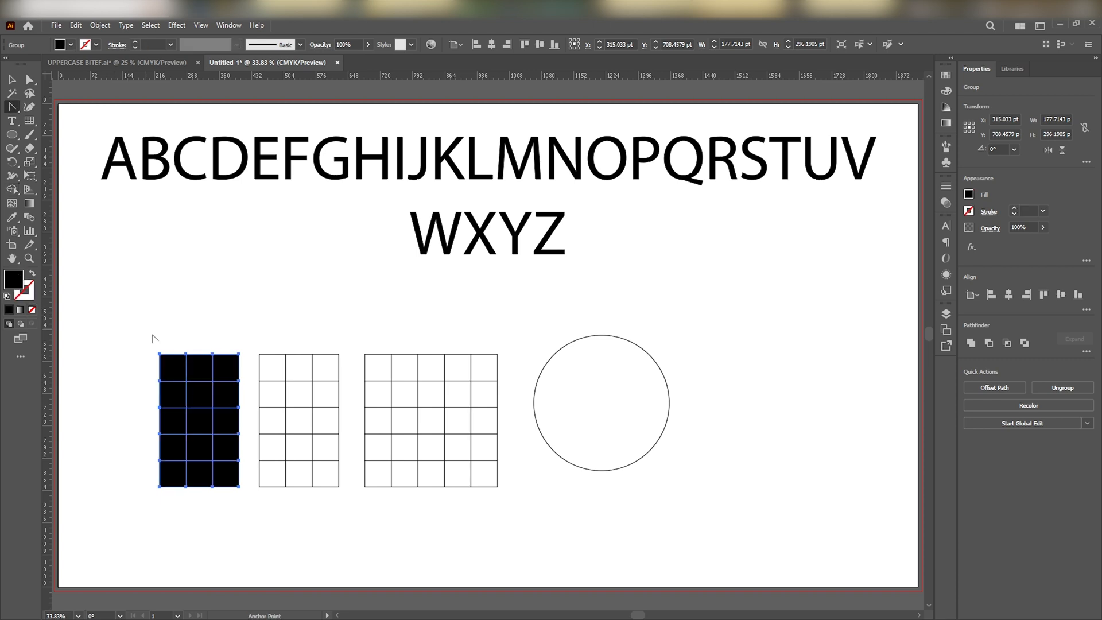
key(shift+x)
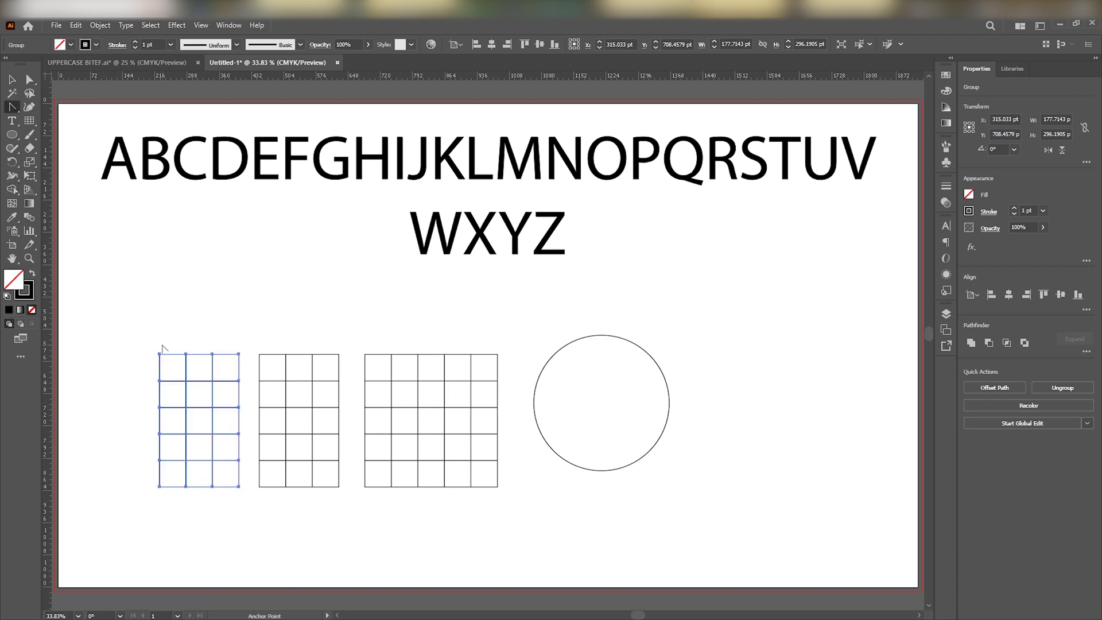
key(shift+x)
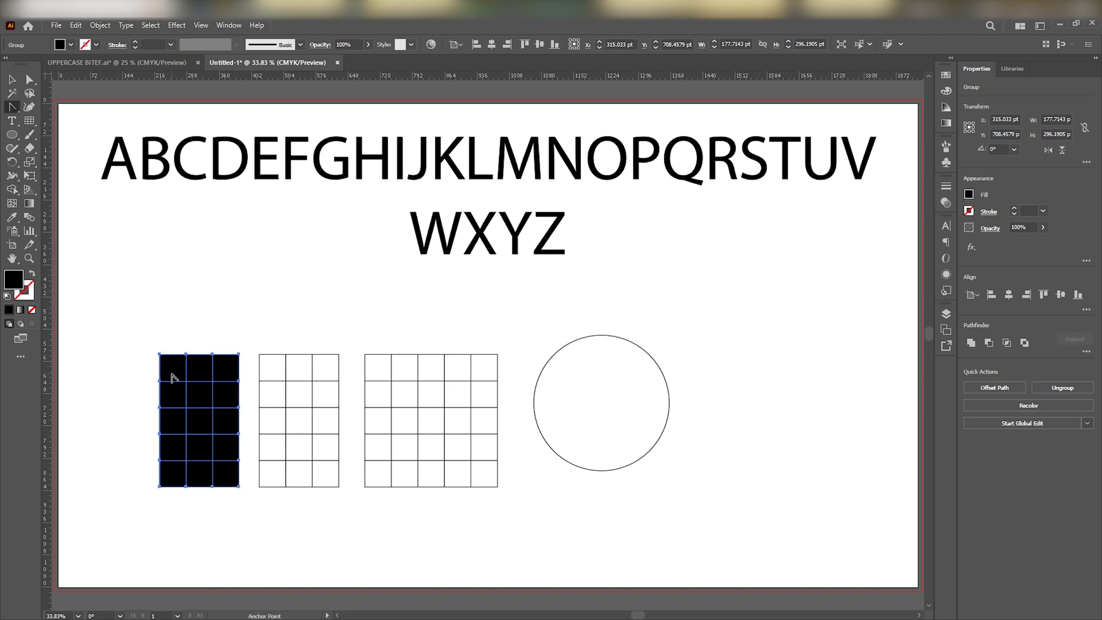
Remove the three middle cells of both outer columns from the black grid with Shape Builder to form a letter I
key(shift+m)
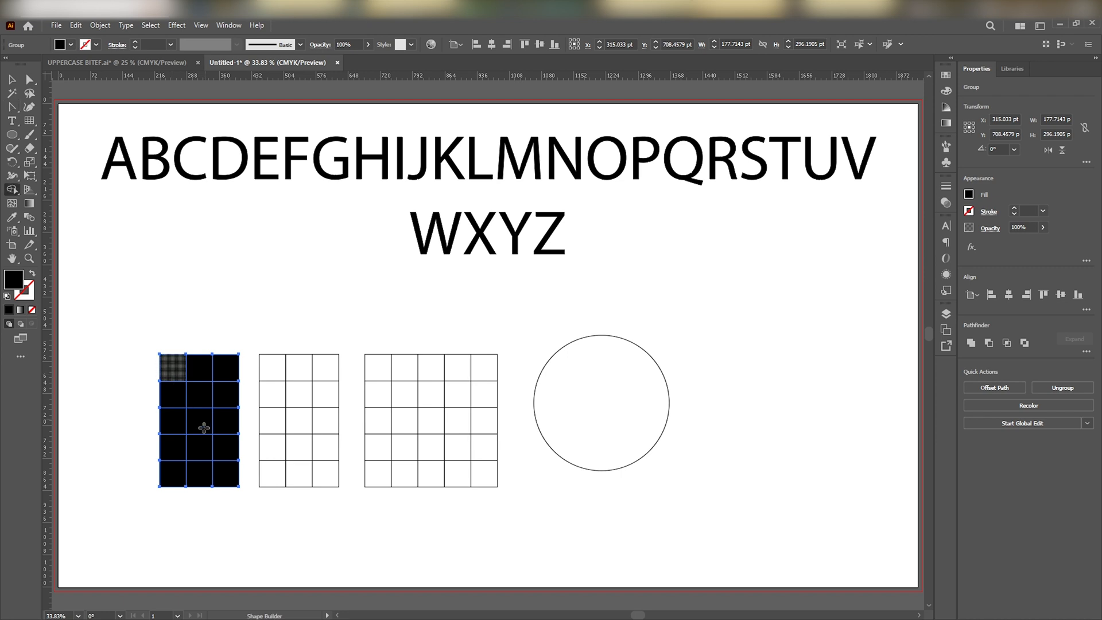
drag(166, 393, 168, 409)
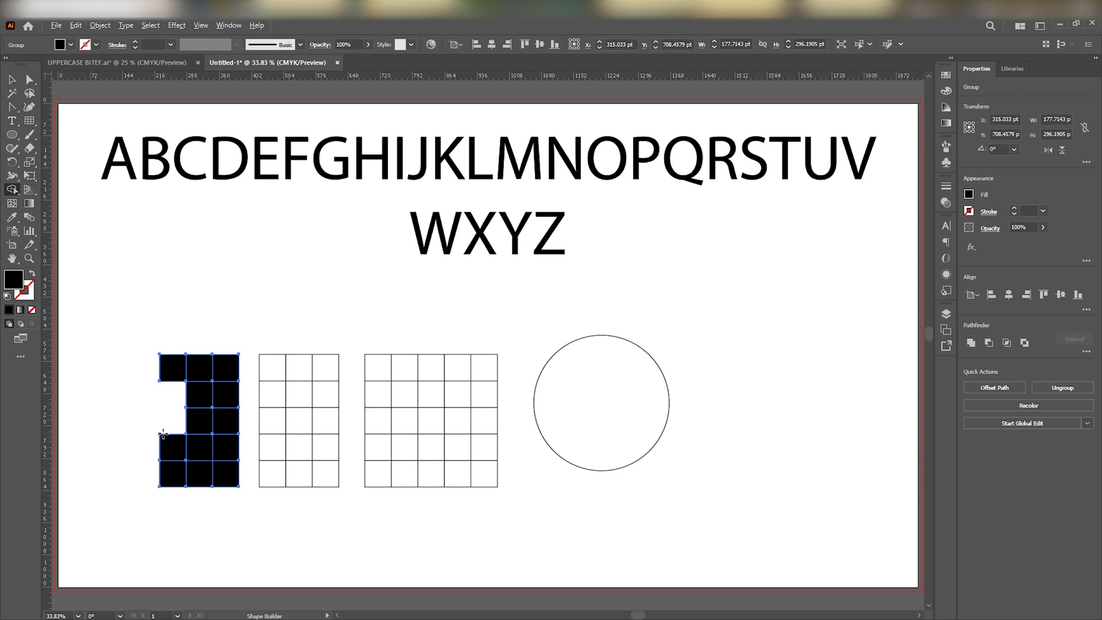
alt+click(173, 447)
drag(221, 441, 226, 394)
click(12, 80)
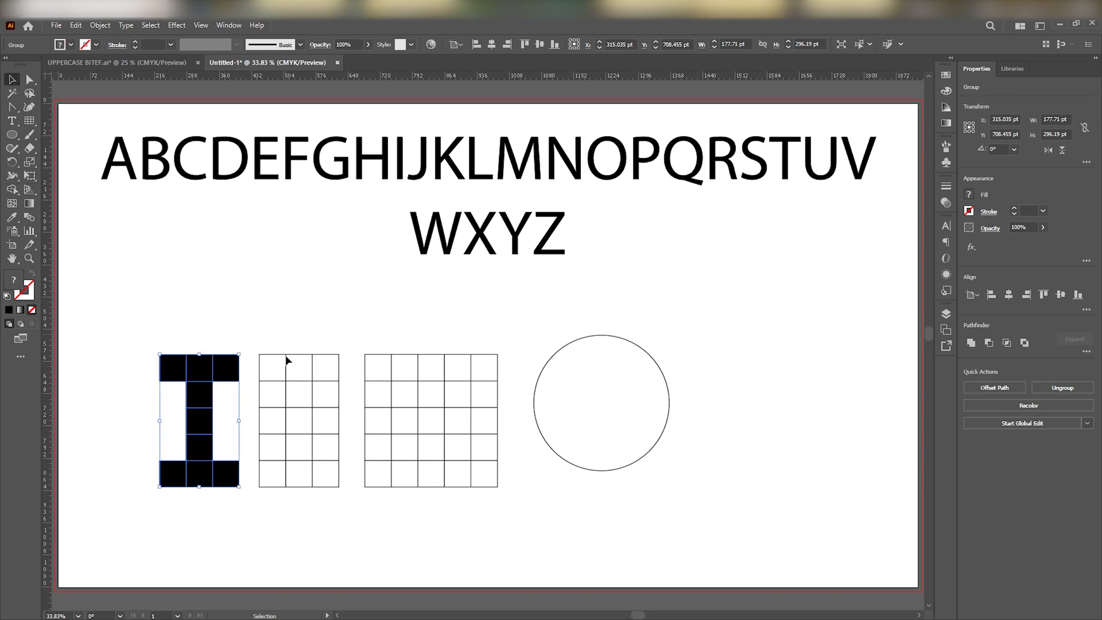
click(304, 340)
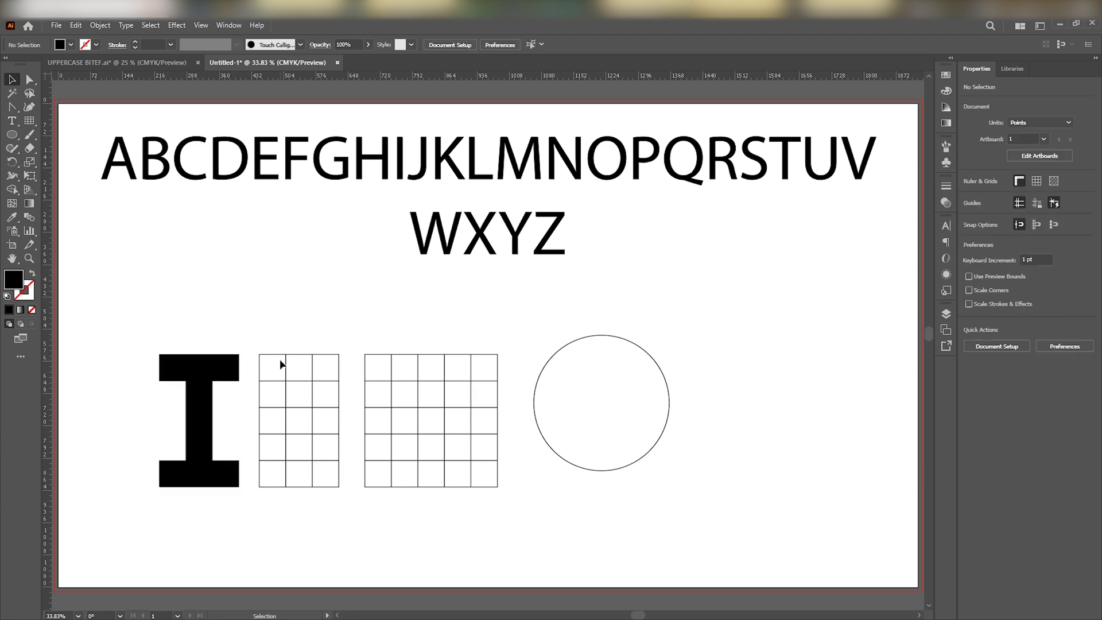
Duplicate the narrow grid to the left of the letter I and remove the copy's middle column with Shape Builder
drag(285, 401, 98, 396)
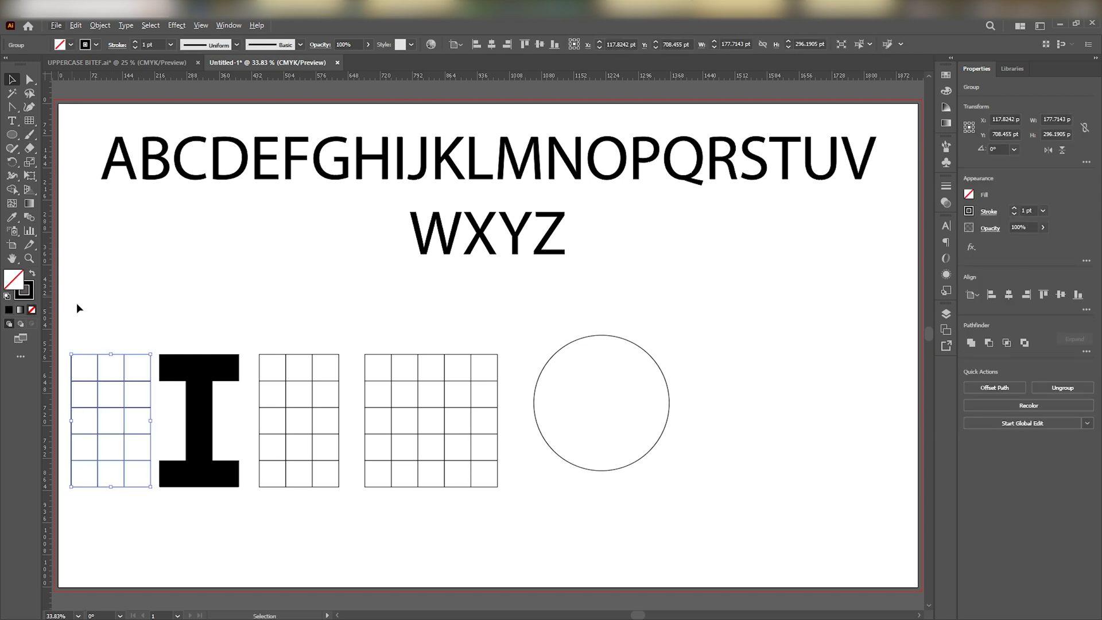
key(shift+m)
key(shift+x)
drag(105, 370, 103, 472)
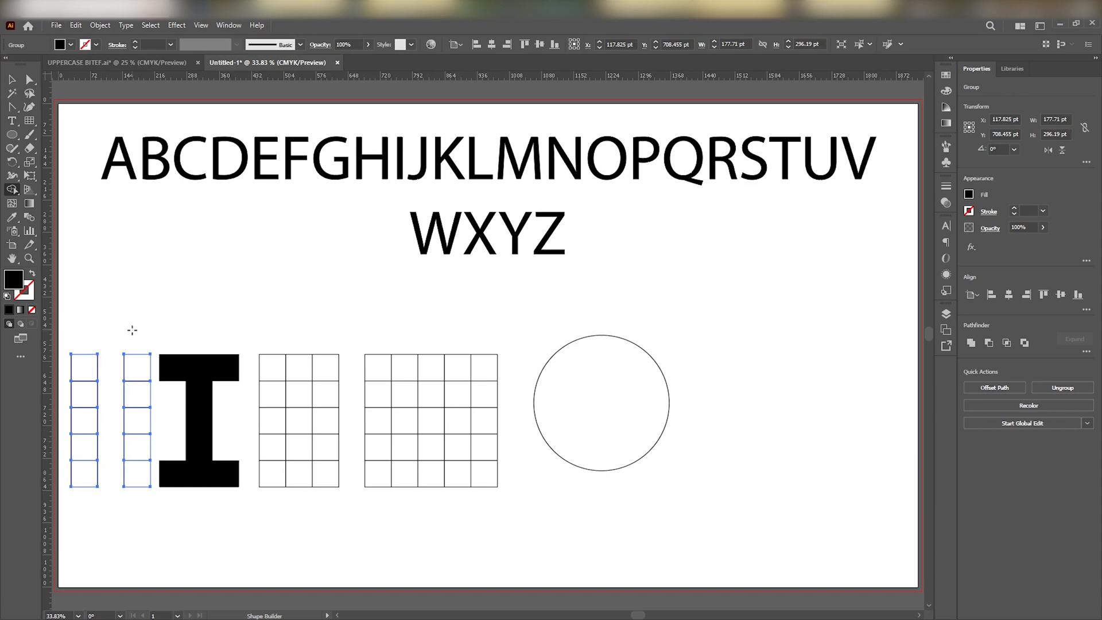
Undo the removal of the grid copy's middle column, try the middle column edit again and undo that attempt
key(ctrl+z)
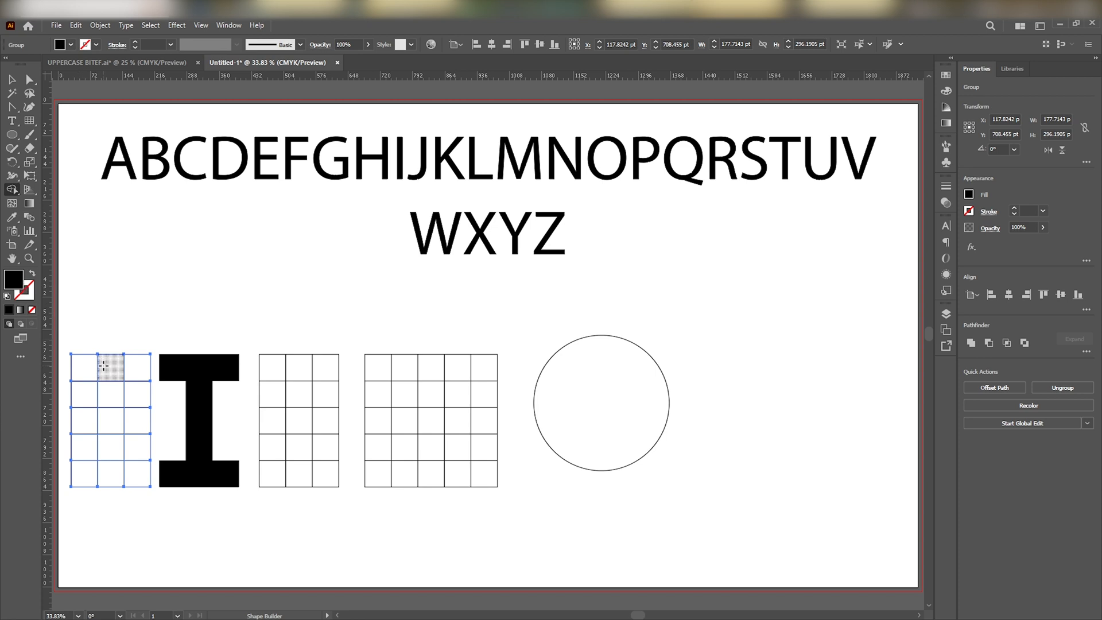
mouse_move(108, 391)
mouse_down()
mouse_move(108, 476)
mouse_move(107, 448)
mouse_up()
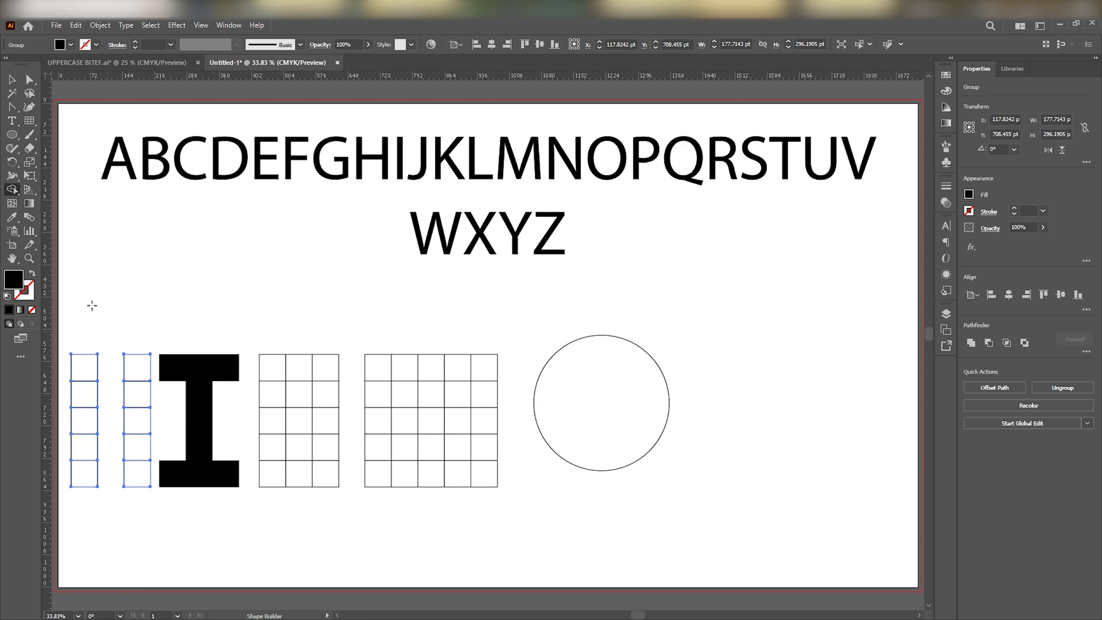
key(ctrl+z)
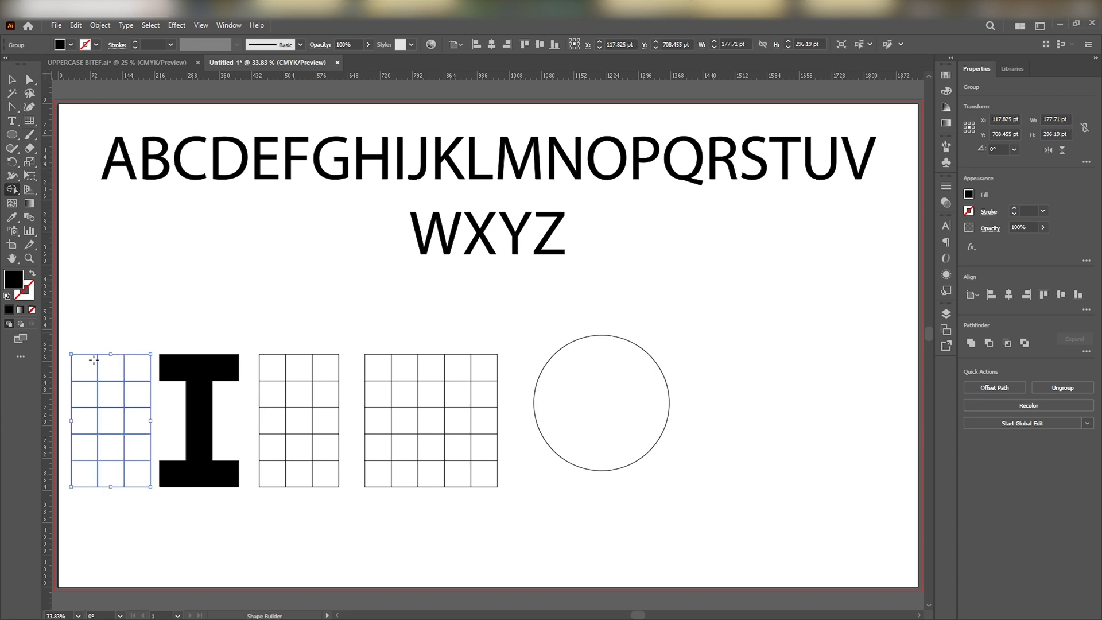
Merge the grid copy's middle column into a solid black bar with Shape Builder and remove both outer columns
drag(103, 370, 109, 468)
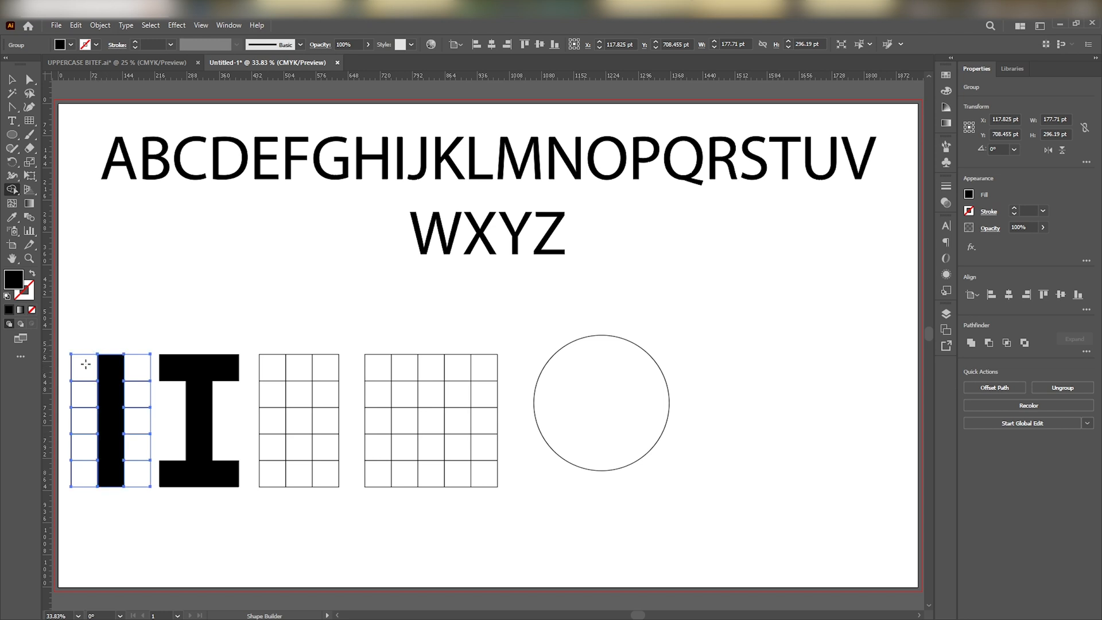
mouse_move(86, 364)
mouse_down()
mouse_move(77, 495)
mouse_move(102, 508)
mouse_move(131, 487)
mouse_move(147, 347)
mouse_up()
drag(75, 348, 75, 493)
drag(138, 298, 136, 457)
drag(136, 411, 133, 507)
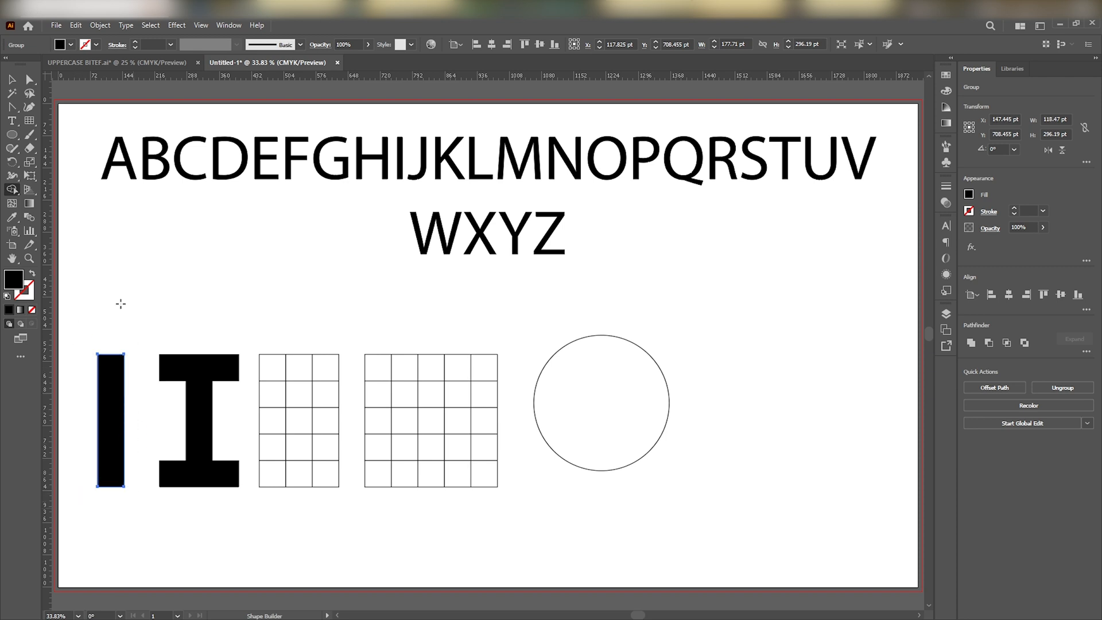
key(v)
click(218, 312)
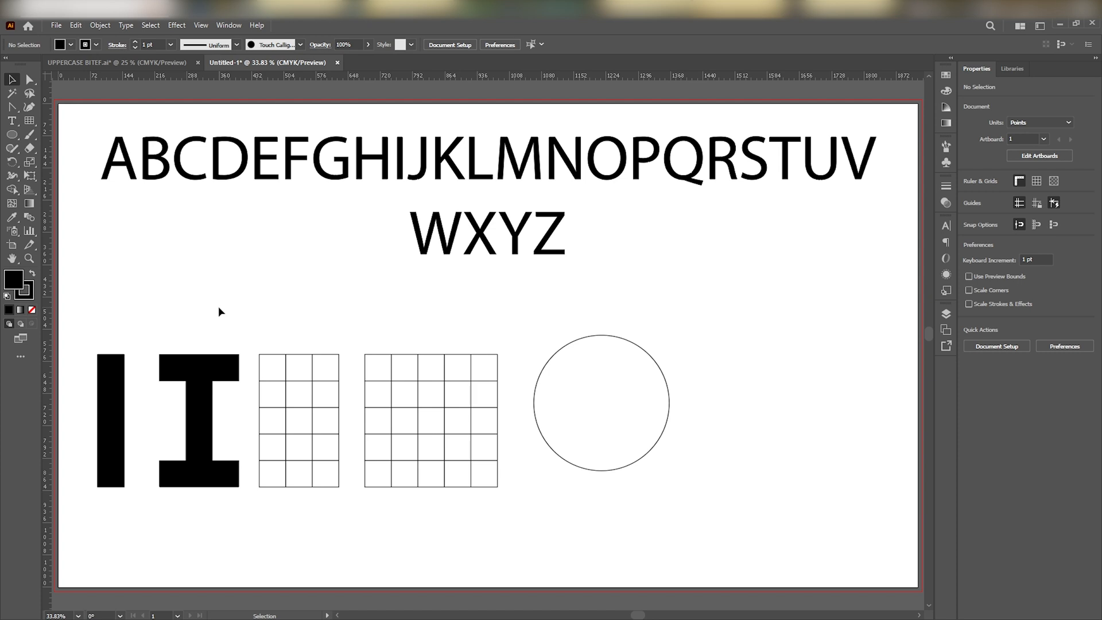
Examine the reference alphabet's letterforms up close and compare them with the black letters, the grids and the circle
click(206, 372)
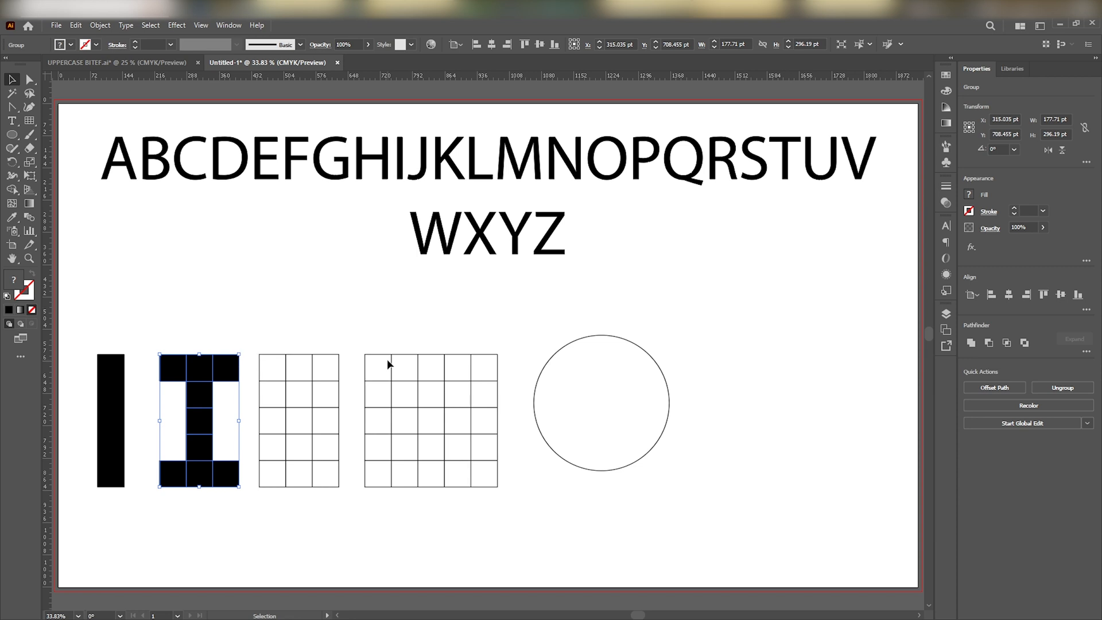
click(120, 418)
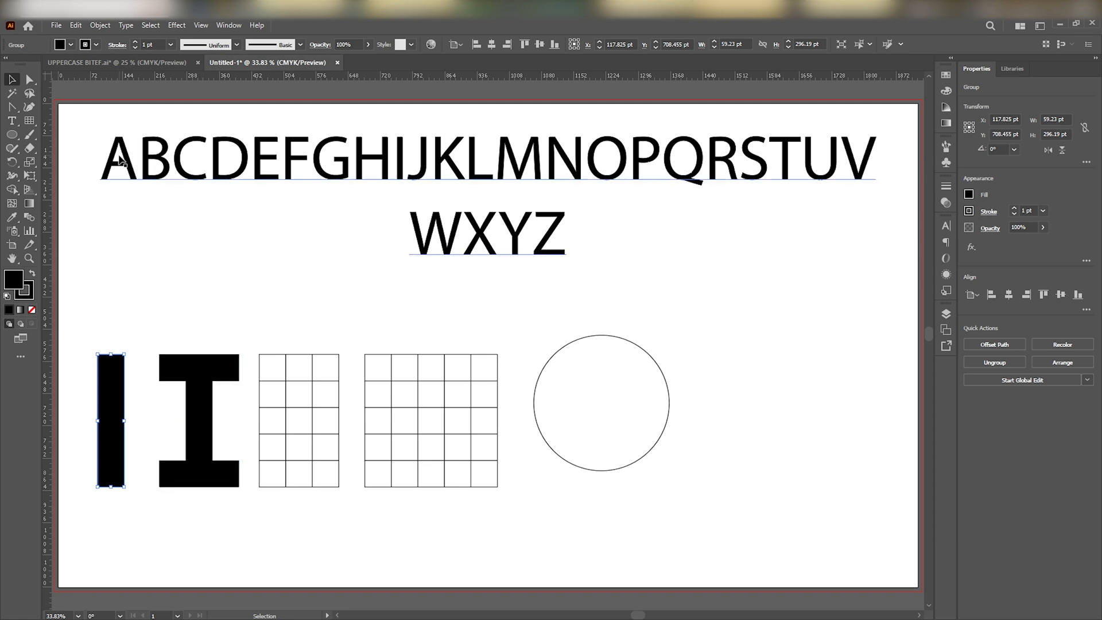
key(ctrl+1)
scroll(125, 157, up, 2)
scroll(176, 166, down, 2)
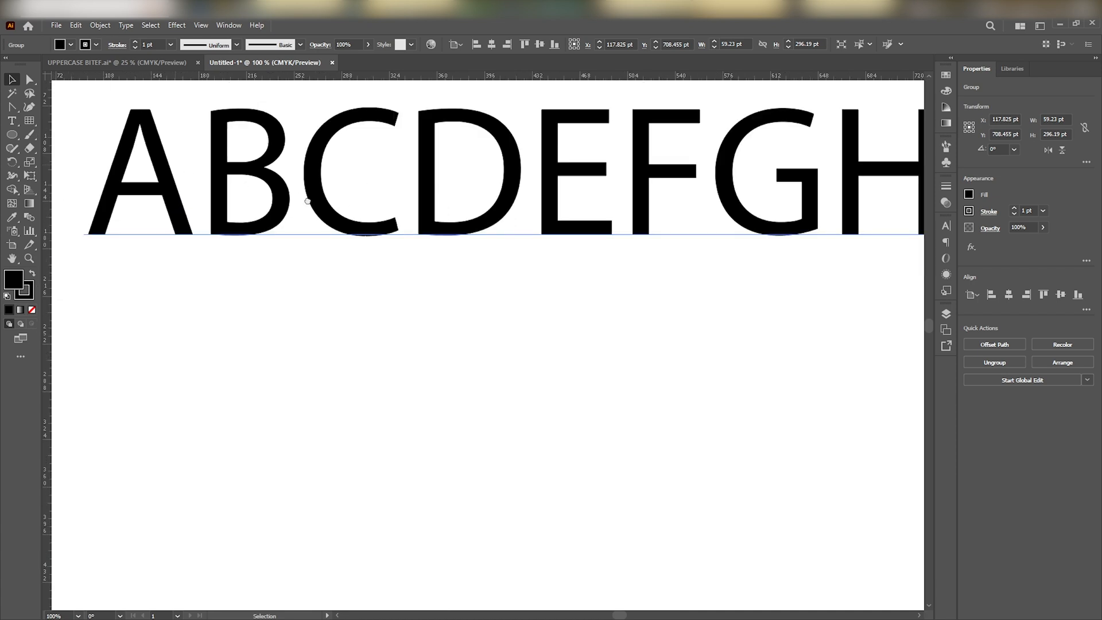
drag(306, 200, 387, 337)
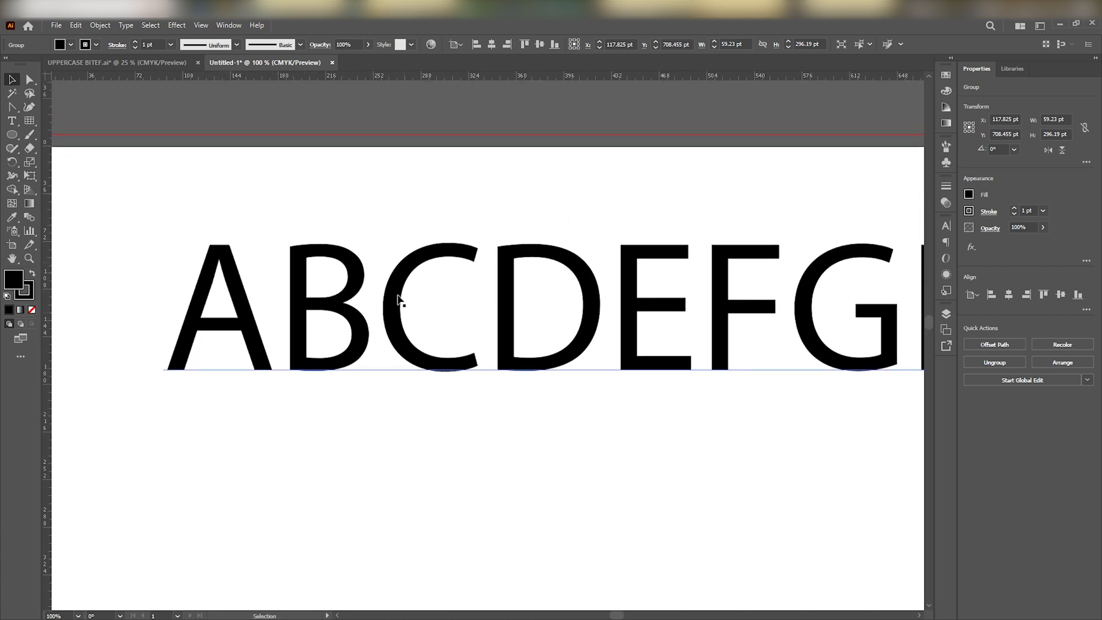
drag(577, 365, 311, 293)
click(400, 219)
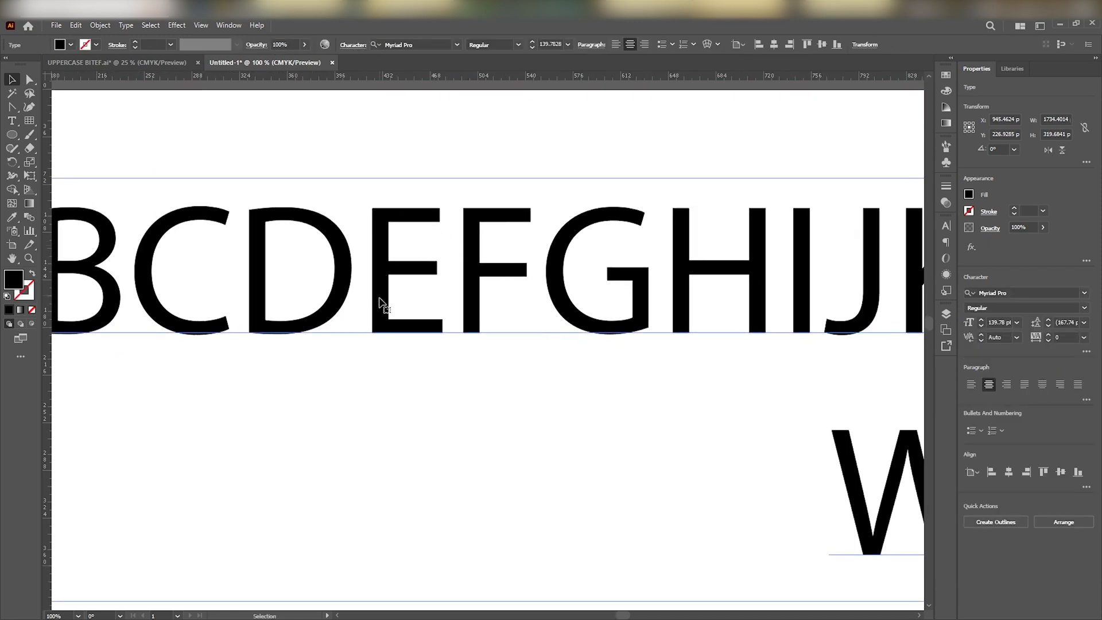
drag(626, 265, 406, 279)
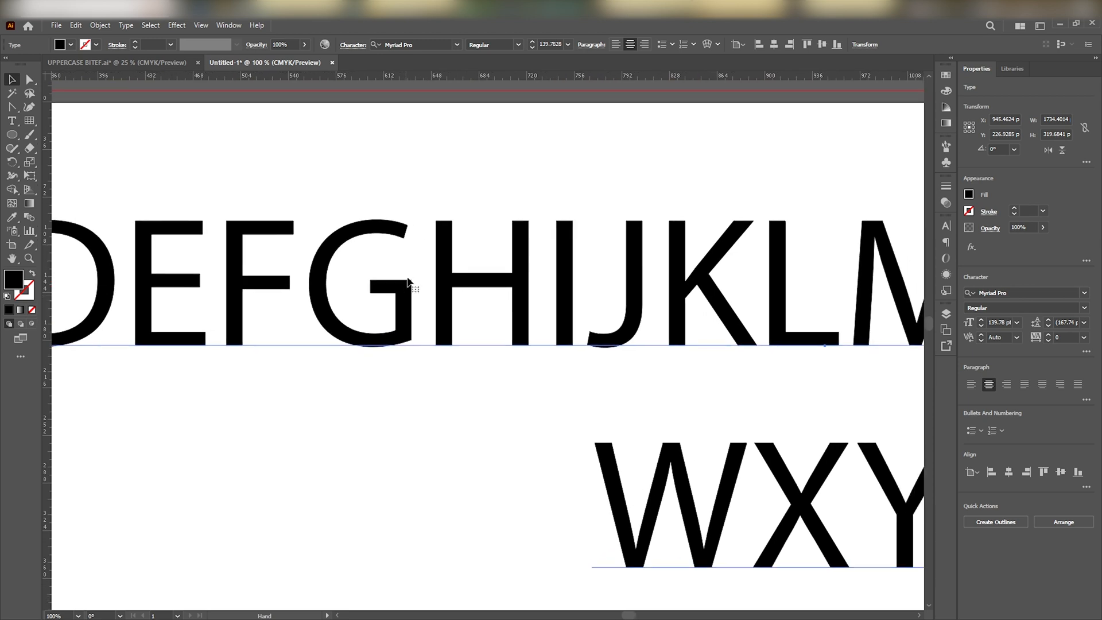
drag(563, 305, 321, 264)
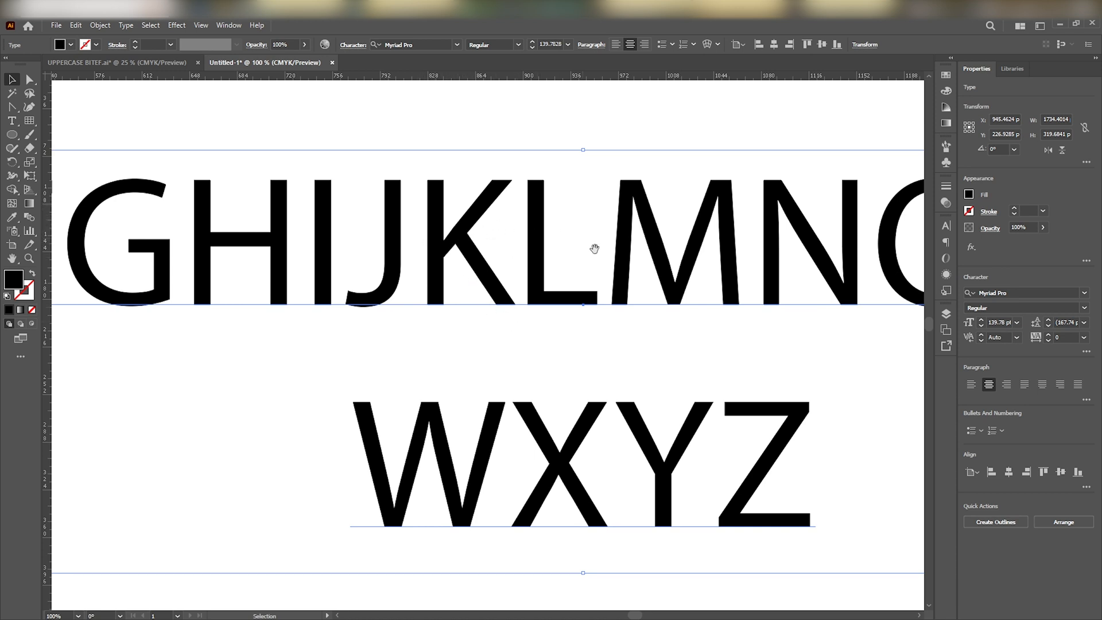
drag(597, 249, 352, 248)
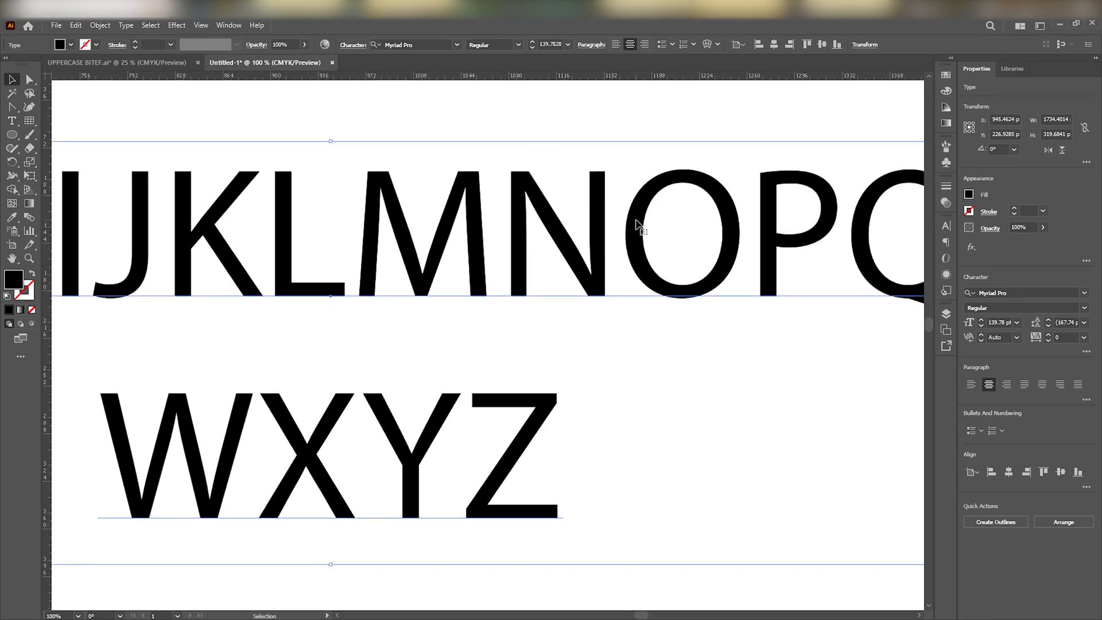
scroll(635, 227, down, 1)
scroll(637, 224, down, 1)
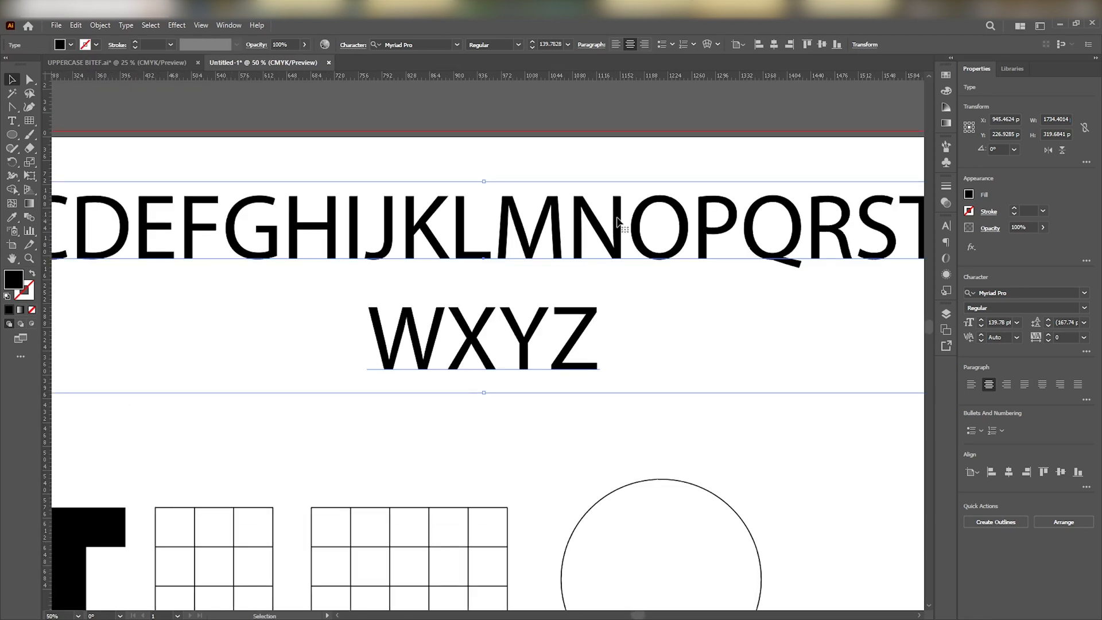
scroll(580, 210, up, 1)
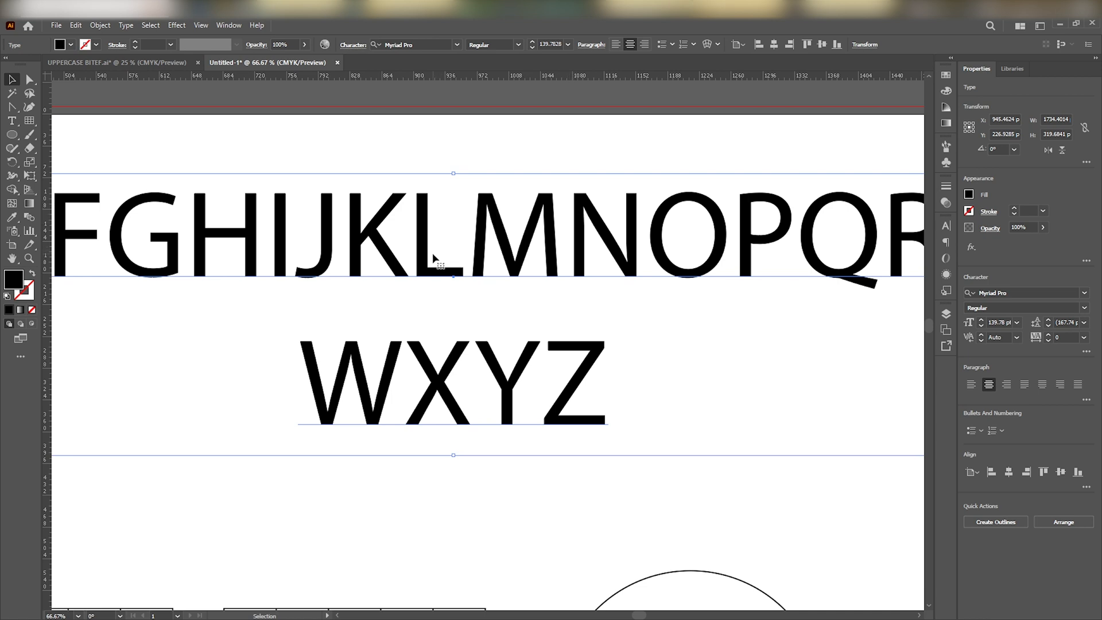
scroll(438, 291, down, 3)
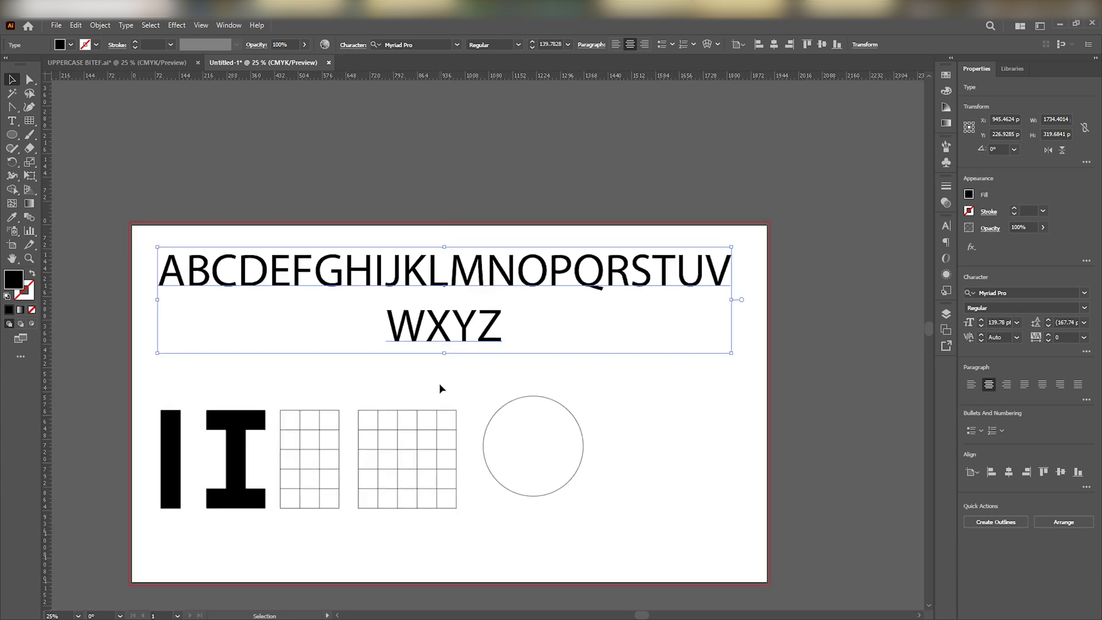
scroll(462, 374, up, 1)
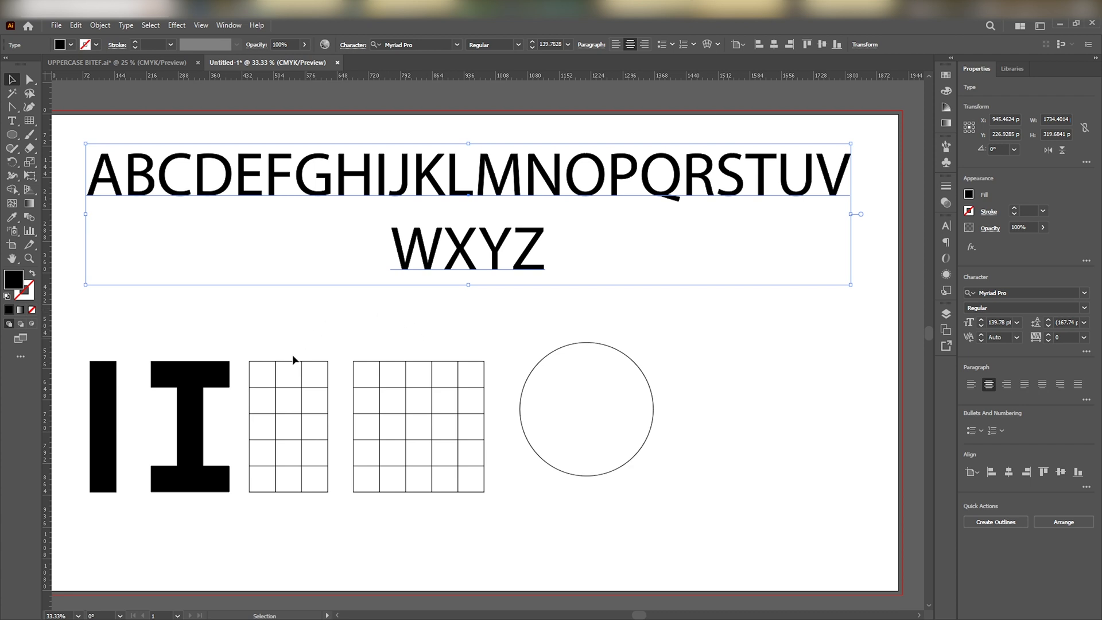
scroll(290, 396, up, 1)
drag(346, 394, 479, 380)
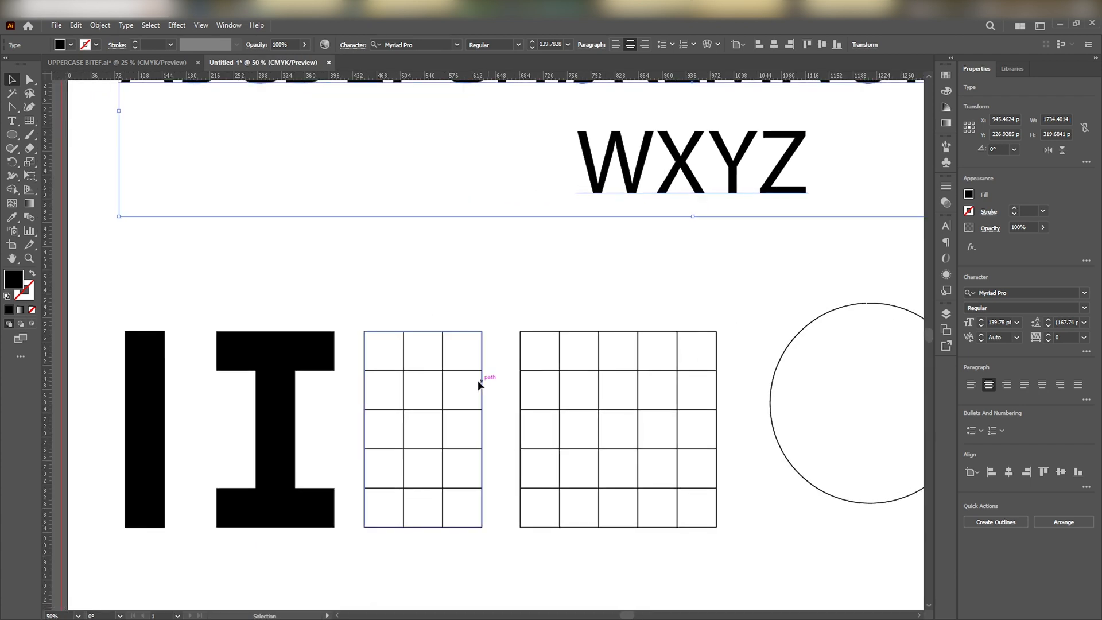
scroll(478, 380, down, 1)
drag(641, 331, 514, 361)
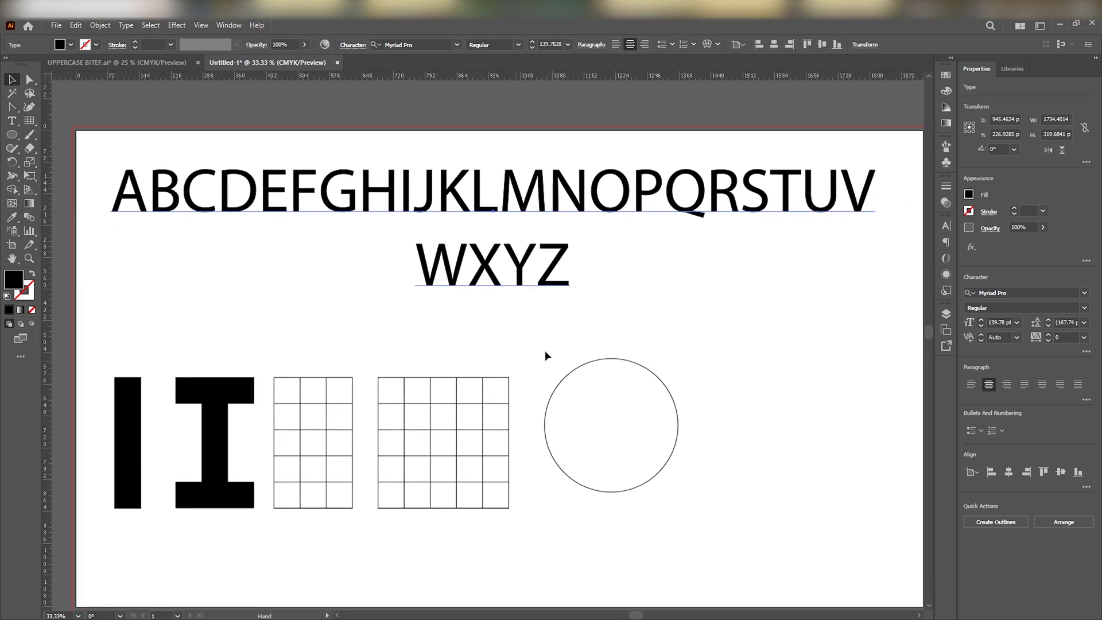
Add a new artboard beside the existing one and deselect the alphabet text
scroll(660, 369, down, 2)
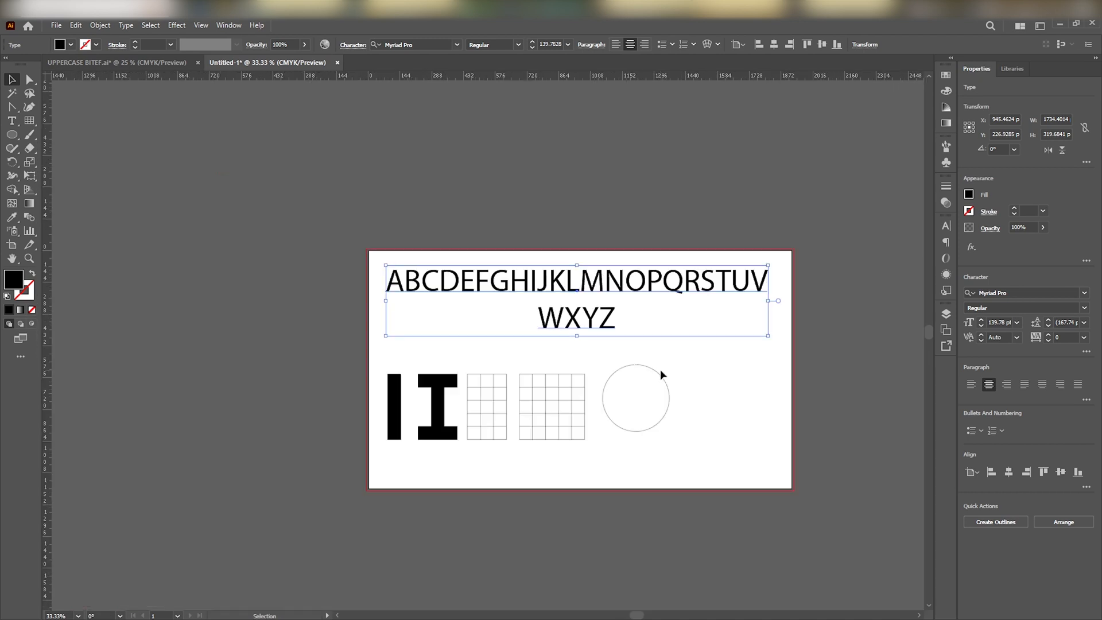
click(946, 330)
click(899, 416)
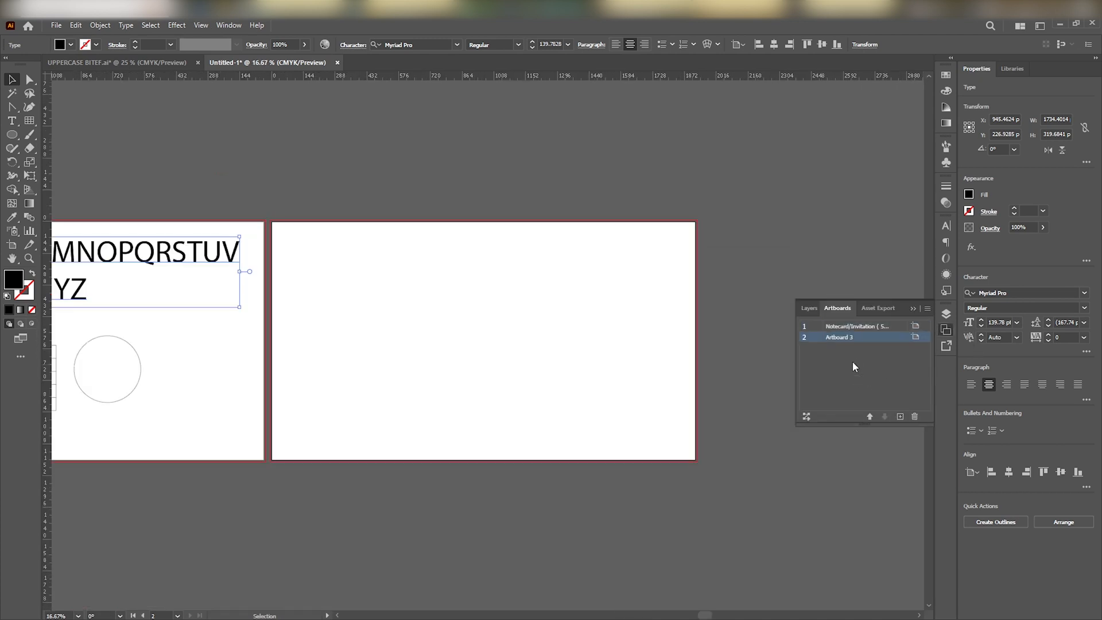
click(673, 355)
Move the three-column grid onto the upper part of the new artboard and fit that artboard in view
scroll(317, 359, down, 1)
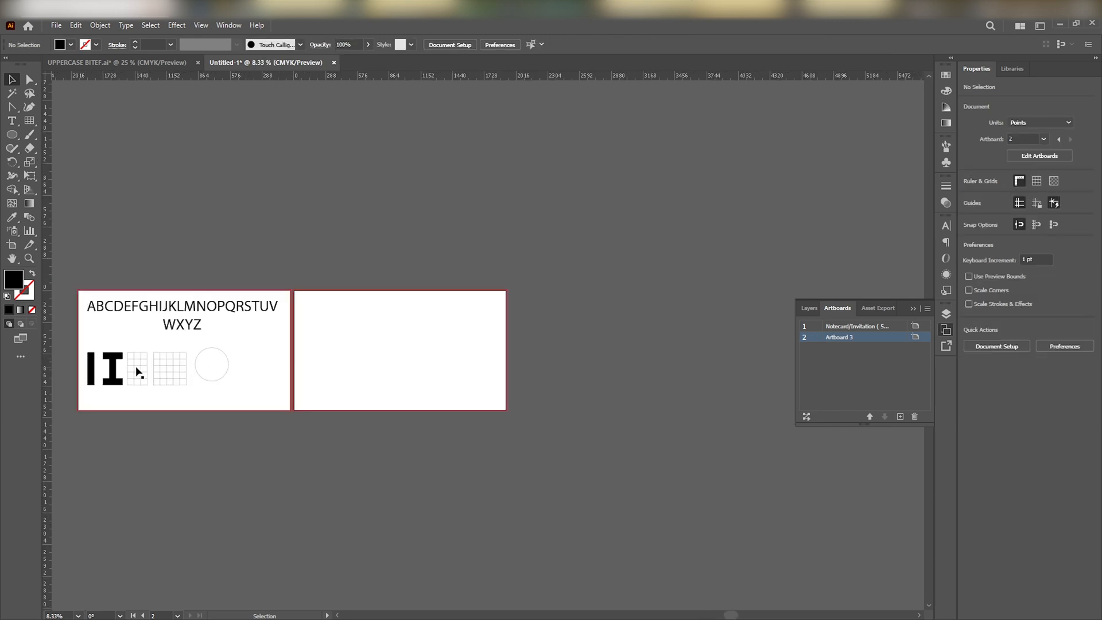
click(142, 379)
drag(141, 379, 338, 315)
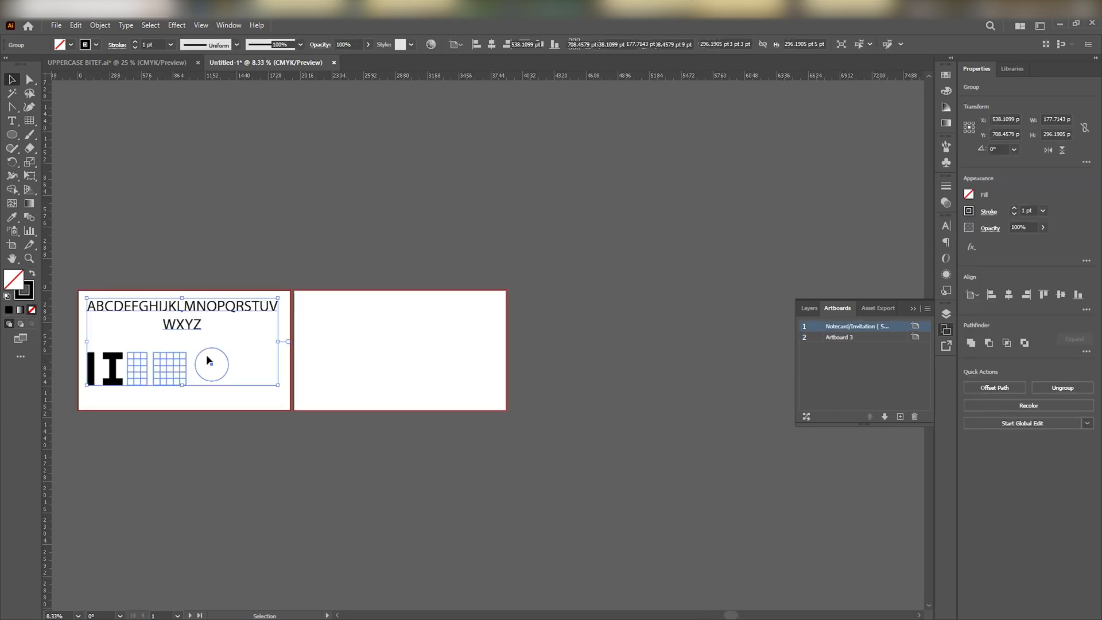
click(144, 406)
drag(140, 370, 346, 308)
scroll(346, 308, up, 1)
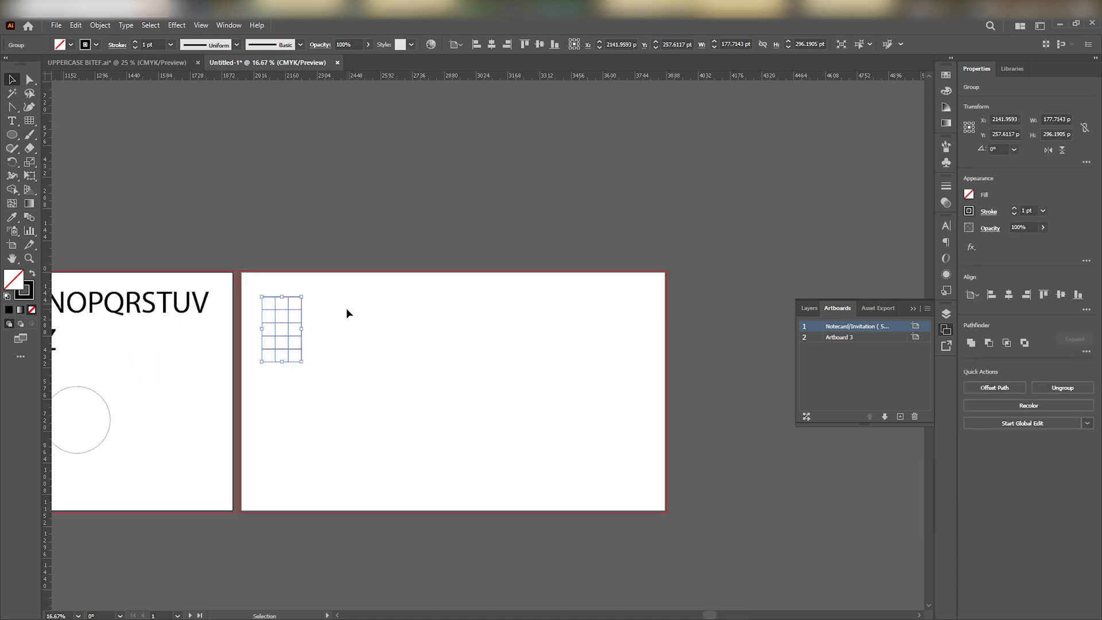
key(ctrl+0)
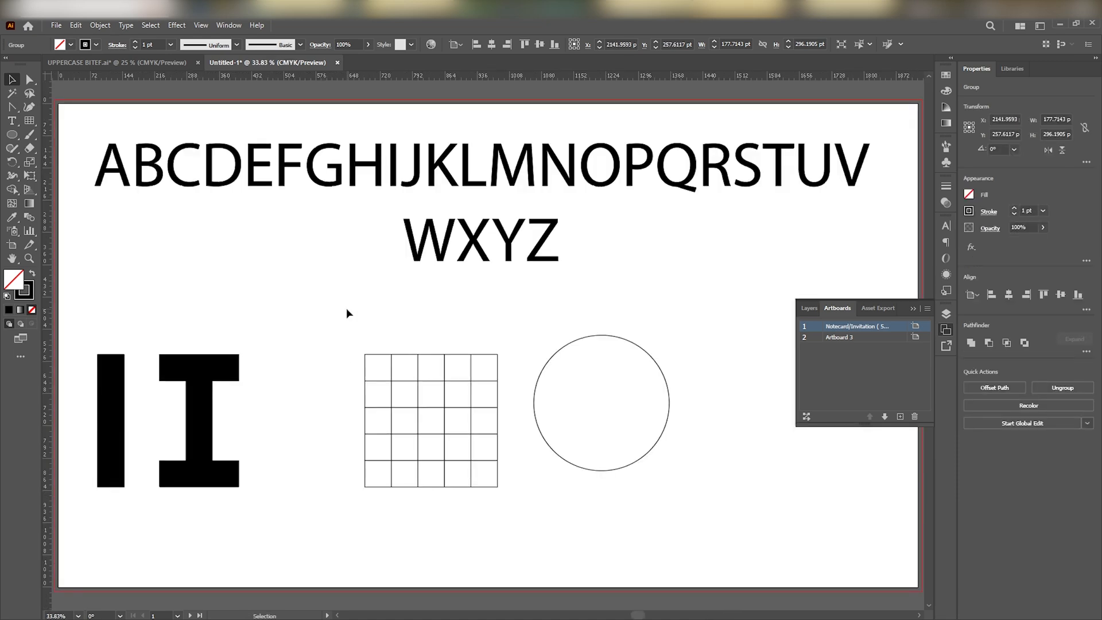
click(190, 616)
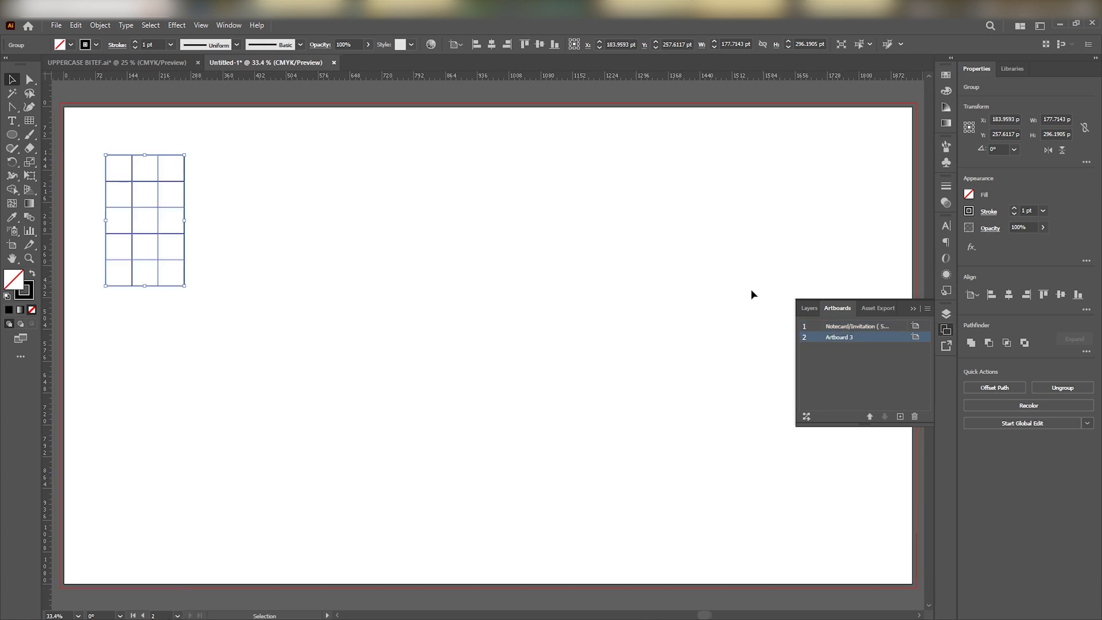
Collapse the artboard list and duplicate the three-column grid into a horizontal row of five
click(911, 309)
drag(141, 241, 616, 235)
click(410, 232)
click(555, 238)
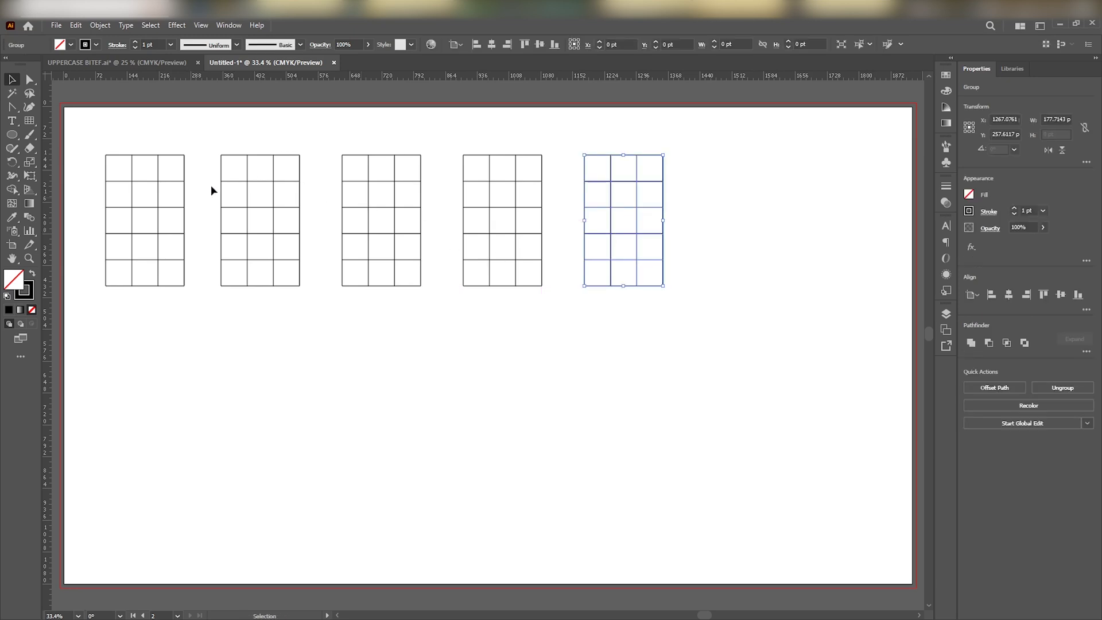
Move the black bar and the black letter I from the first artboard to below the row of grids on the second
scroll(175, 271, down, 3)
drag(143, 310, 383, 274)
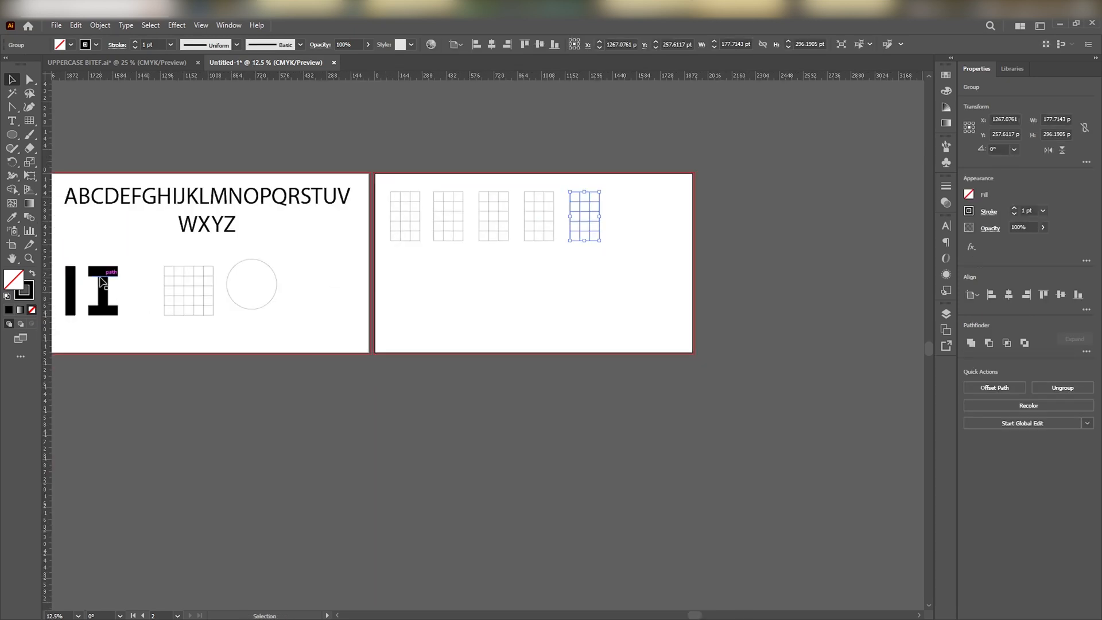
drag(68, 251, 441, 281)
scroll(446, 251, up, 3)
drag(510, 279, 370, 360)
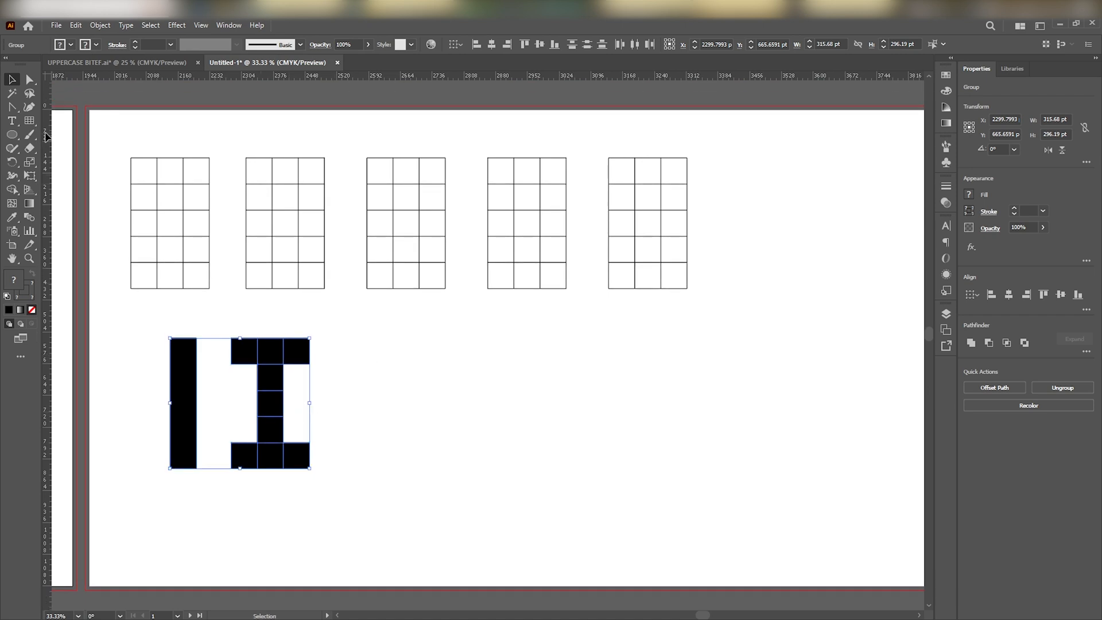
Swap the first grid's fill and stroke and merge its top row and middle column into a T with Shape Builder
click(157, 167)
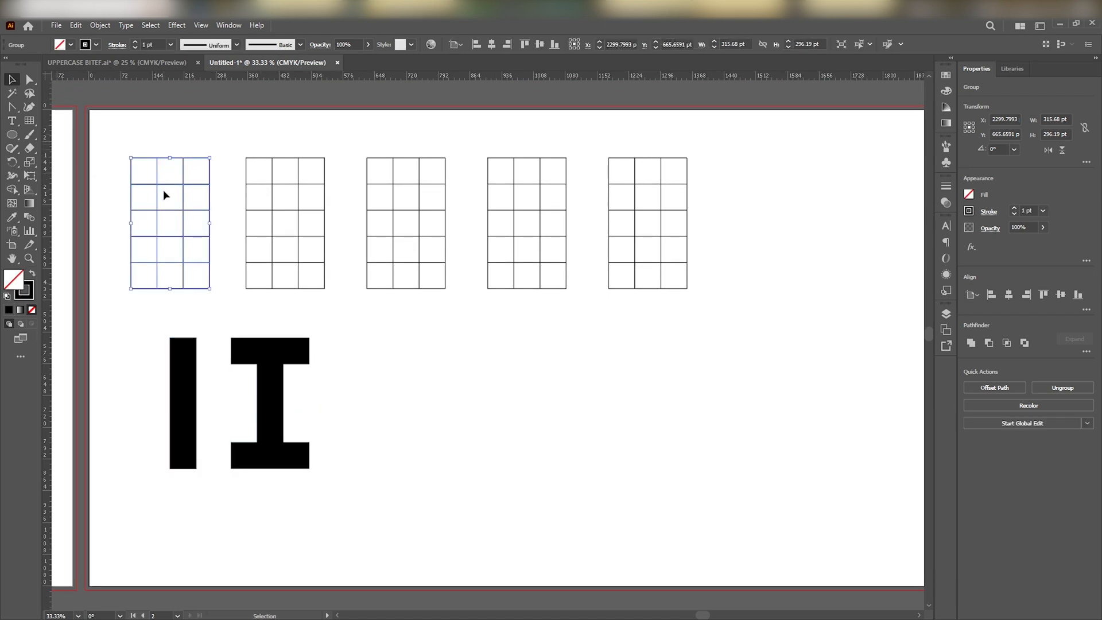
key(shift+m)
key(shift+x)
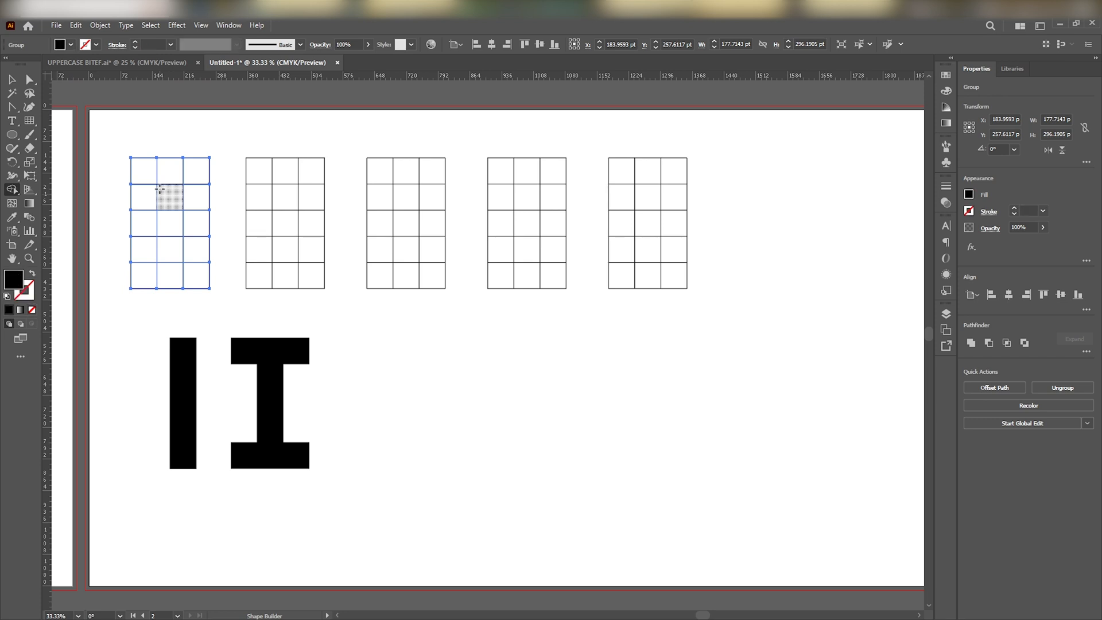
mouse_move(143, 173)
mouse_down()
mouse_move(185, 177)
mouse_move(170, 284)
mouse_up()
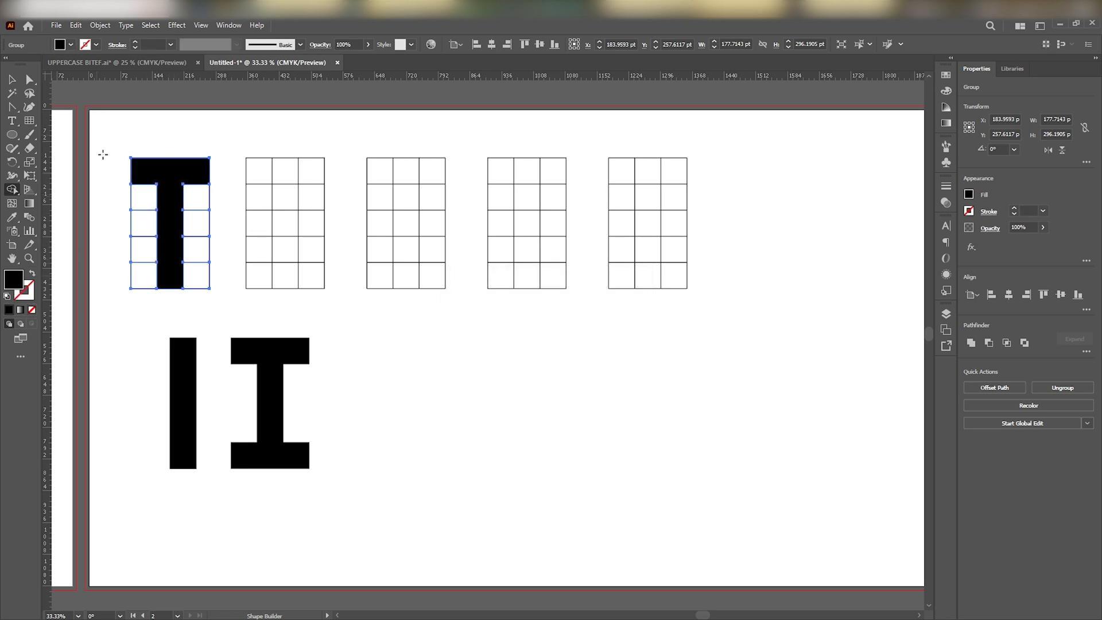
Remove the leftover grid cells around the T and place the letter in line beside the serifed I
mouse_move(128, 196)
mouse_down()
mouse_move(136, 290)
mouse_move(144, 243)
mouse_move(136, 279)
mouse_move(201, 286)
mouse_move(208, 205)
mouse_move(205, 345)
mouse_move(368, 401)
mouse_up()
key(v)
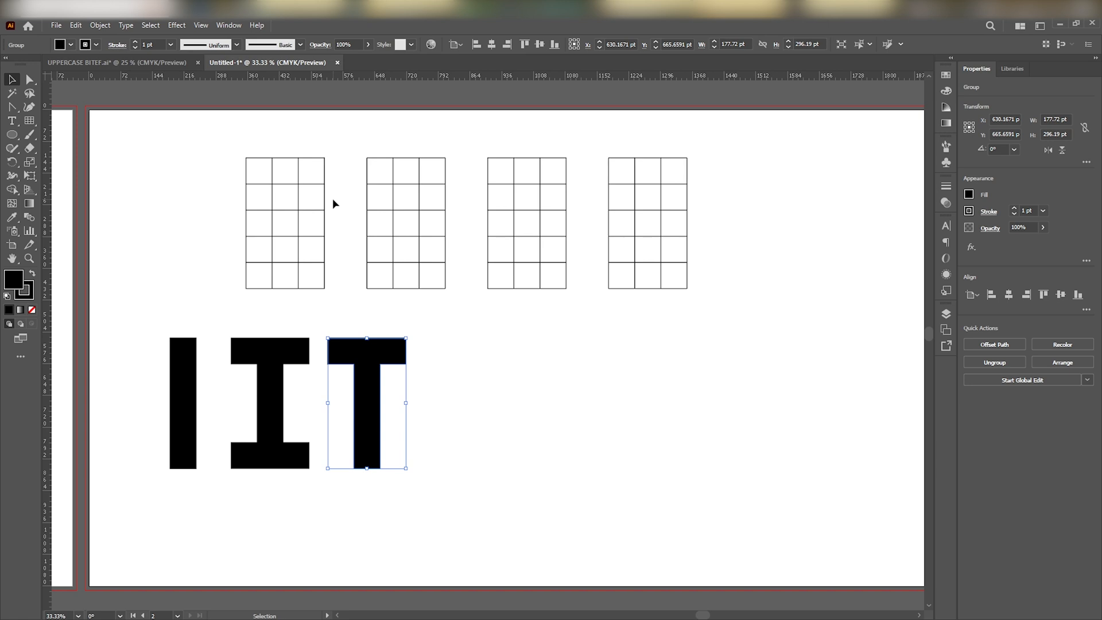
scroll(319, 222, down, 1)
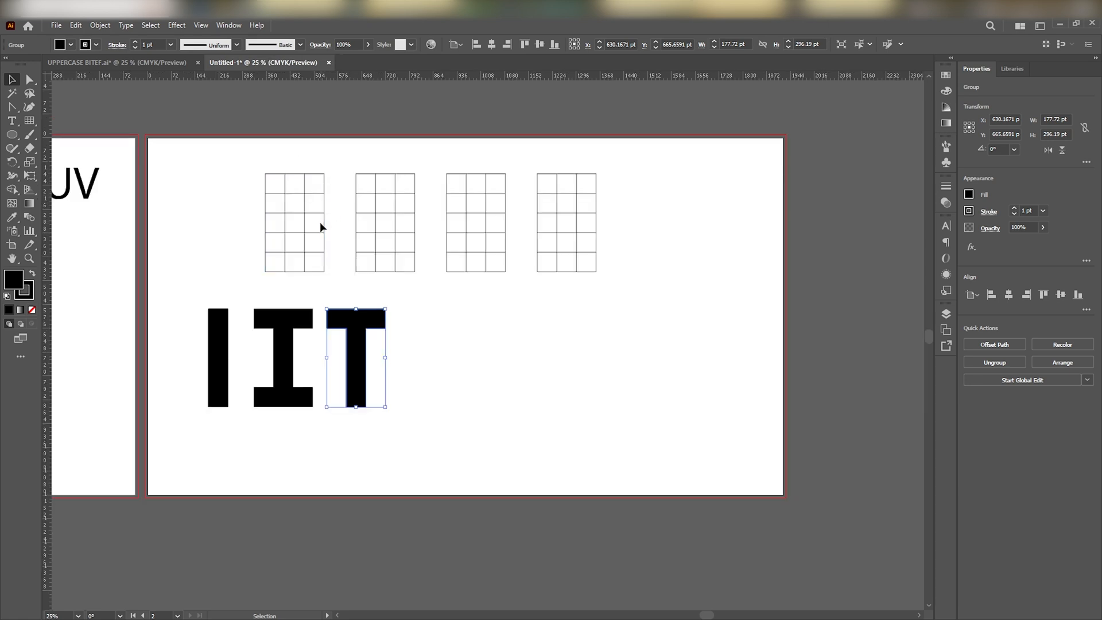
Draw a vertical line about 347 pt long and a horizontal line about 205 pt long on the first artboard, beside the circle
drag(178, 232, 540, 241)
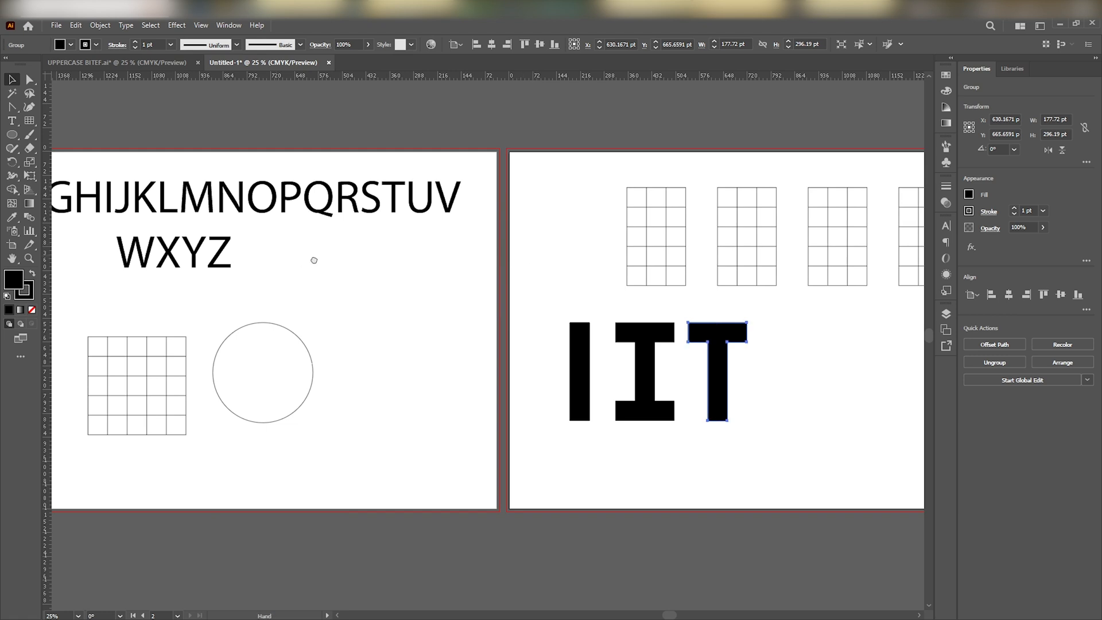
drag(301, 260, 492, 261)
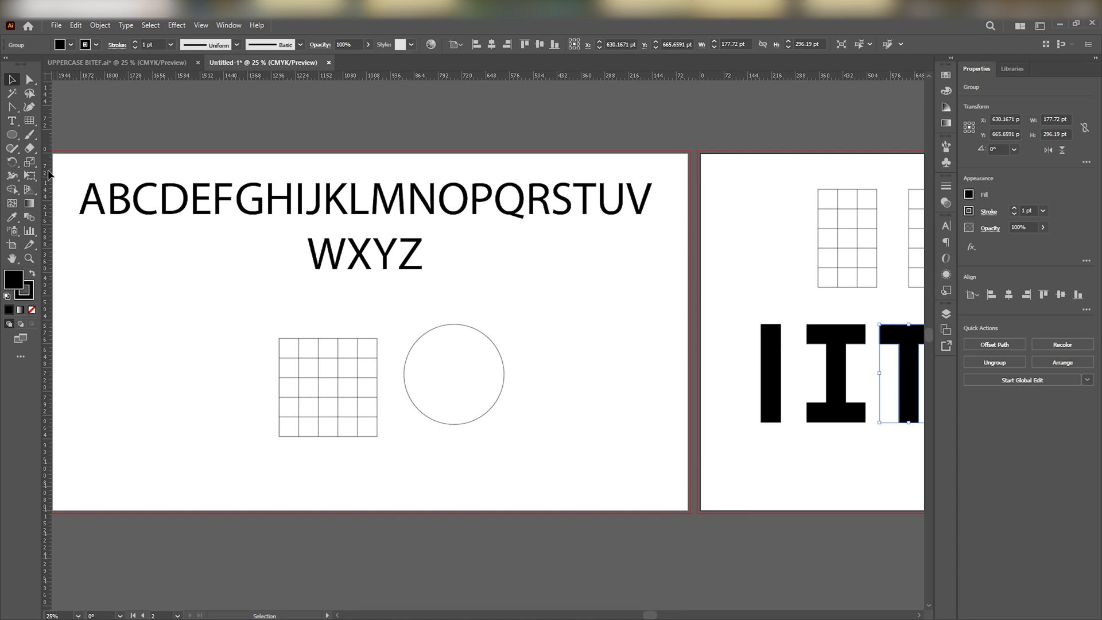
click(29, 120)
click(86, 115)
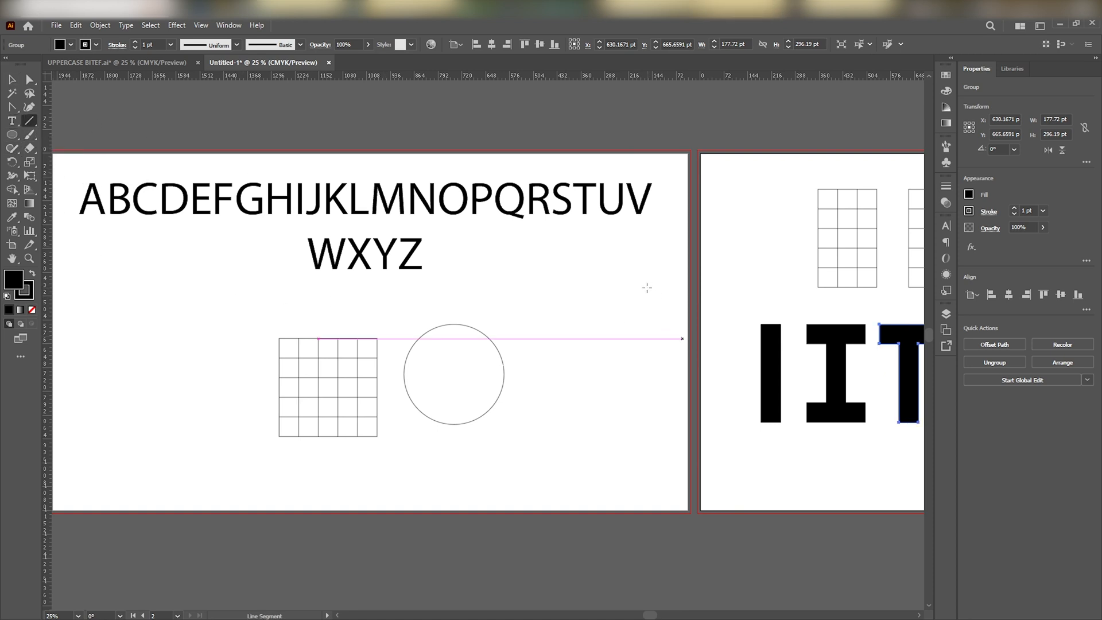
drag(647, 288, 647, 402)
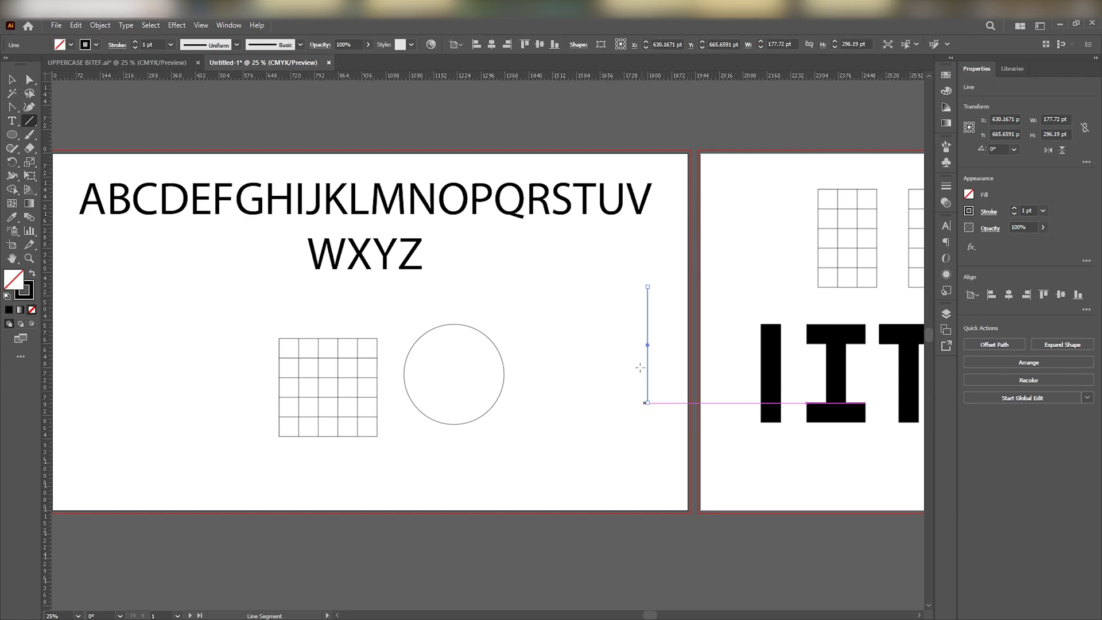
mouse_move(552, 317)
mouse_down()
mouse_move(644, 322)
mouse_move(620, 317)
mouse_up()
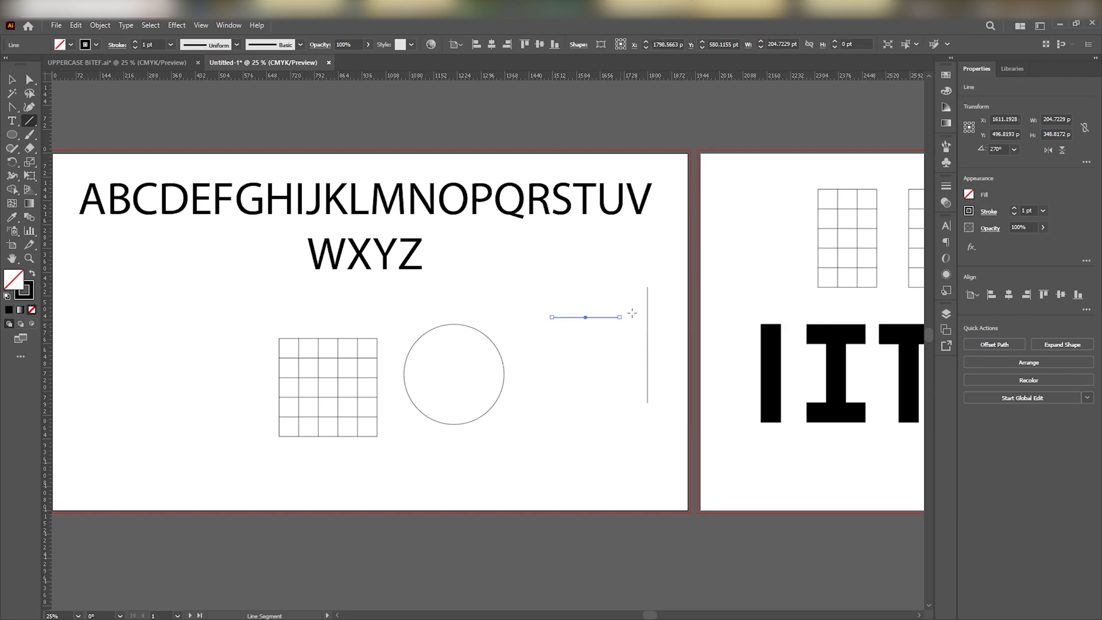
key(v)
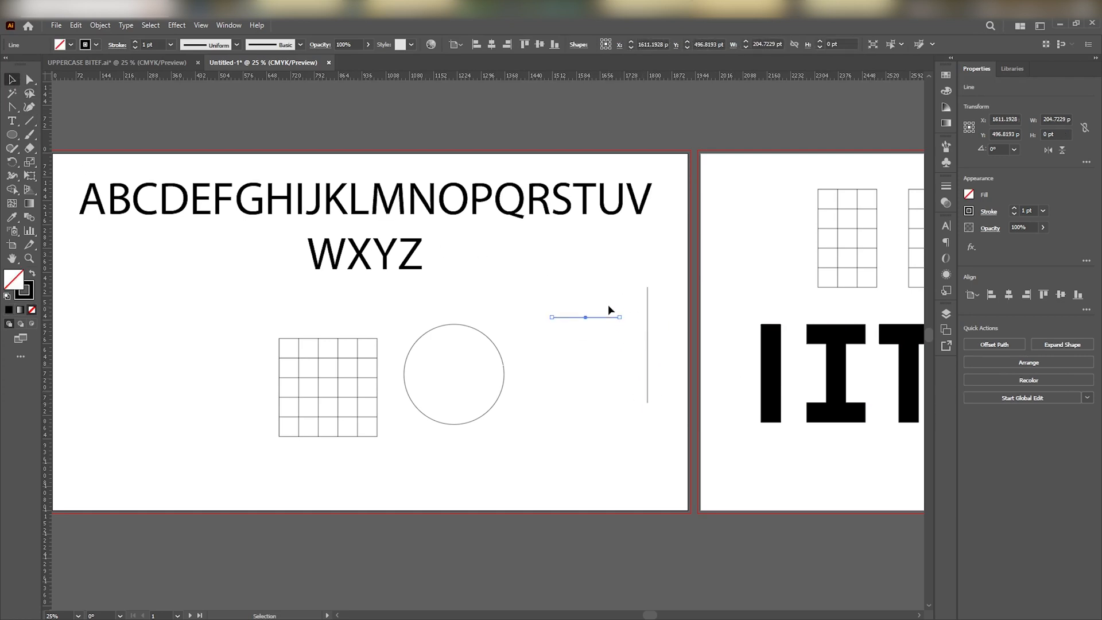
click(608, 305)
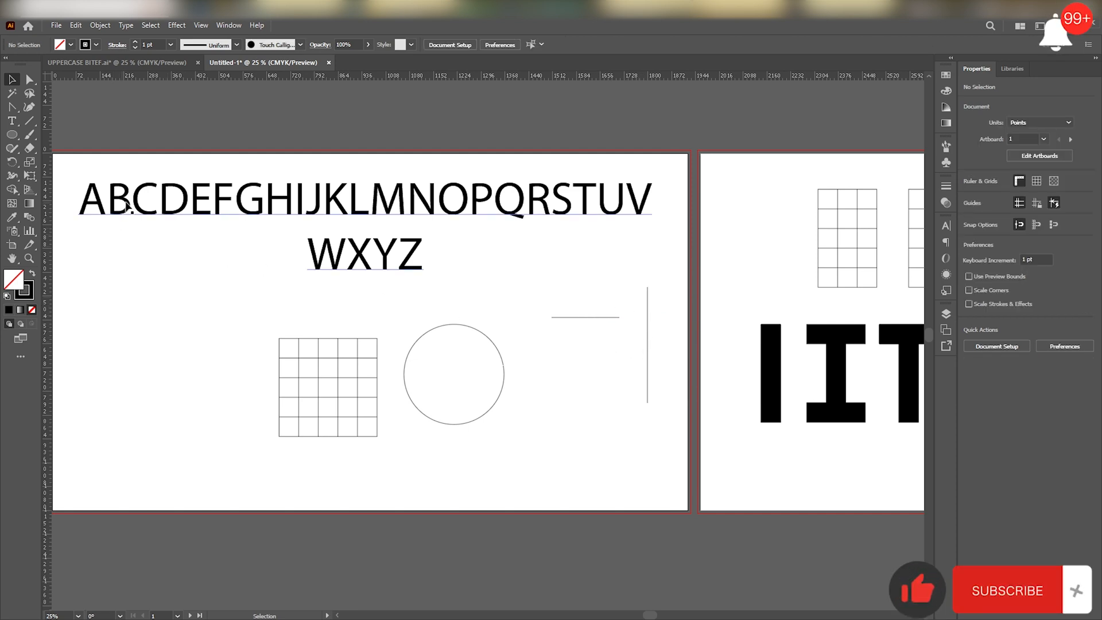
Examine the sample alphabet up close, checking which letters consist only of horizontal and vertical strokes
scroll(201, 207, up, 3)
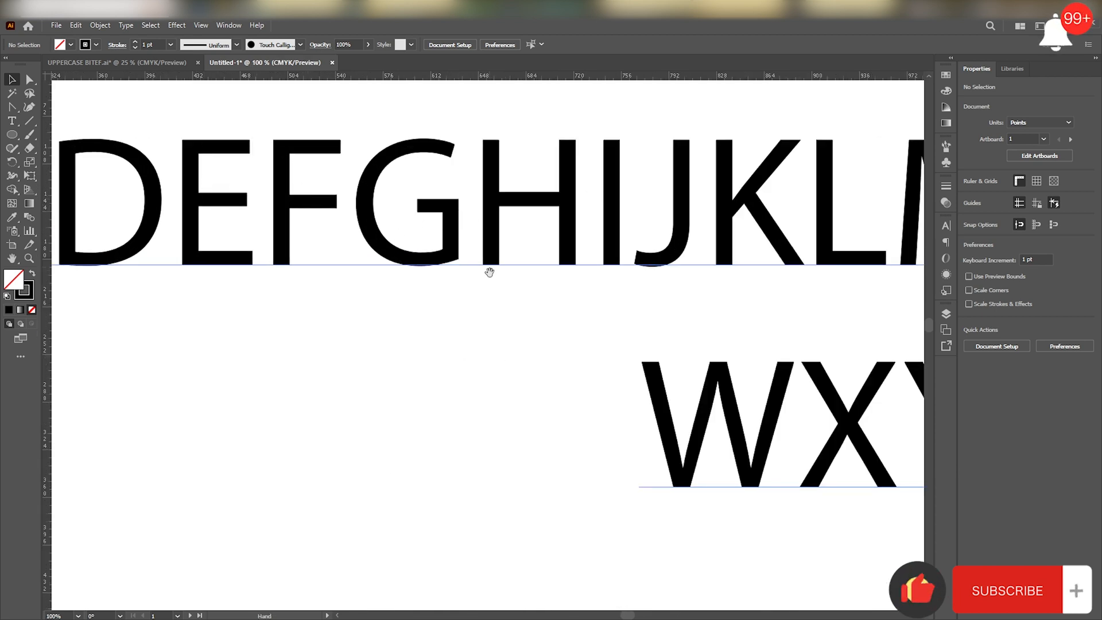
drag(489, 272, 239, 279)
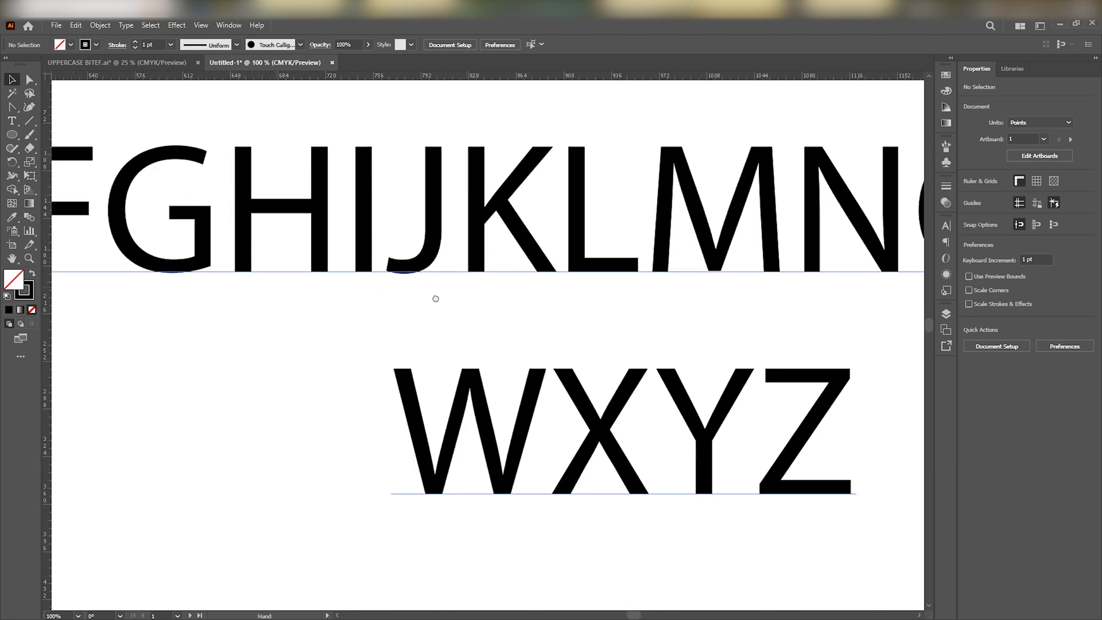
drag(436, 298, 195, 278)
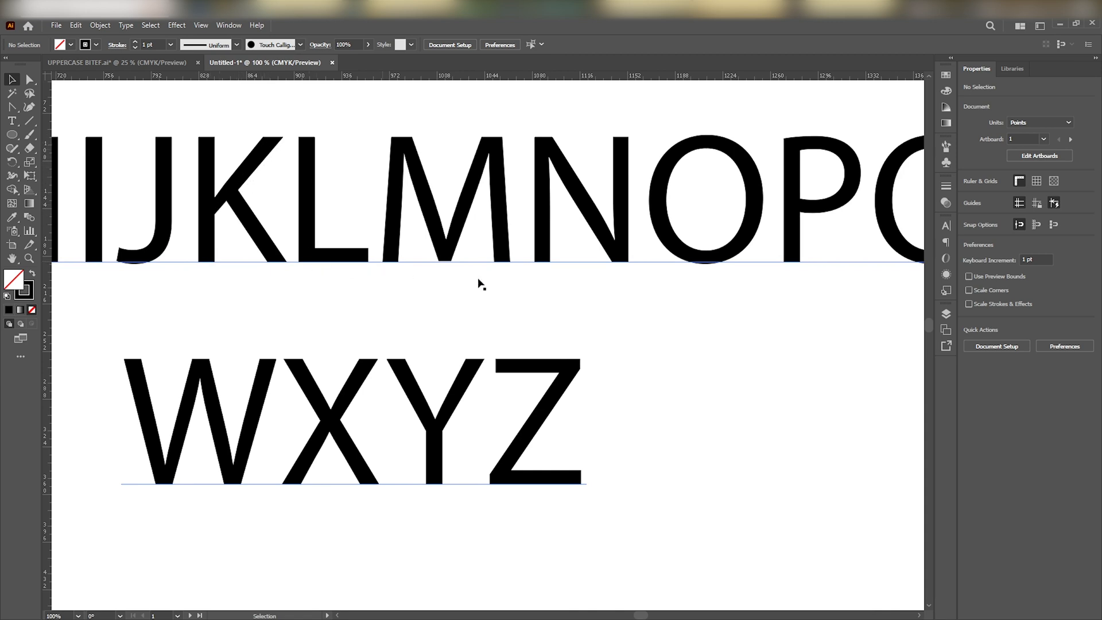
drag(644, 306, 319, 328)
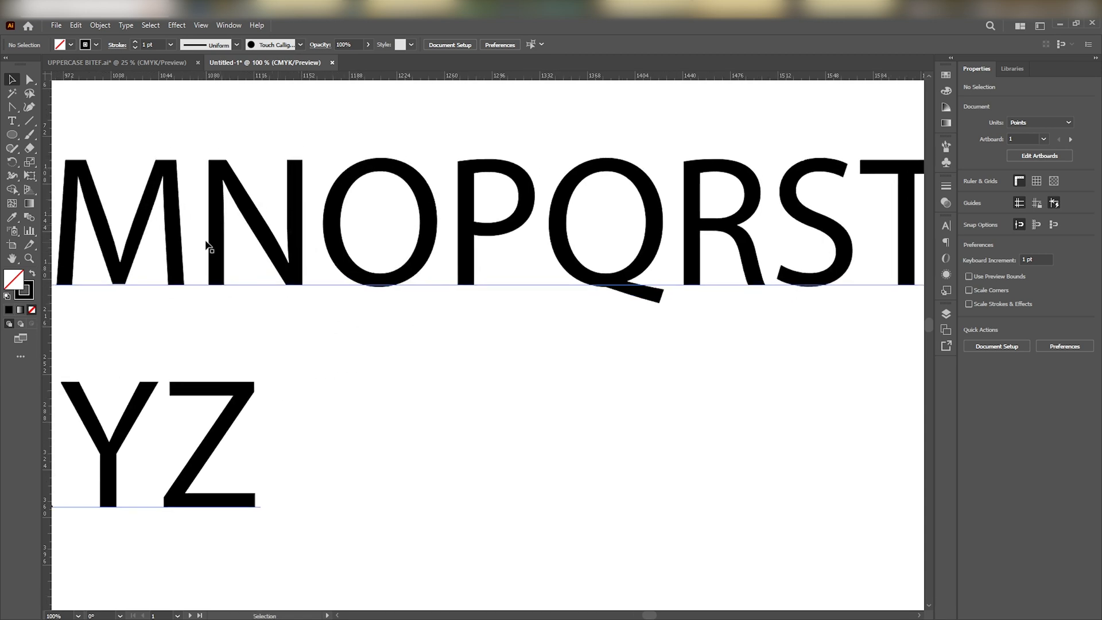
drag(561, 283, 359, 289)
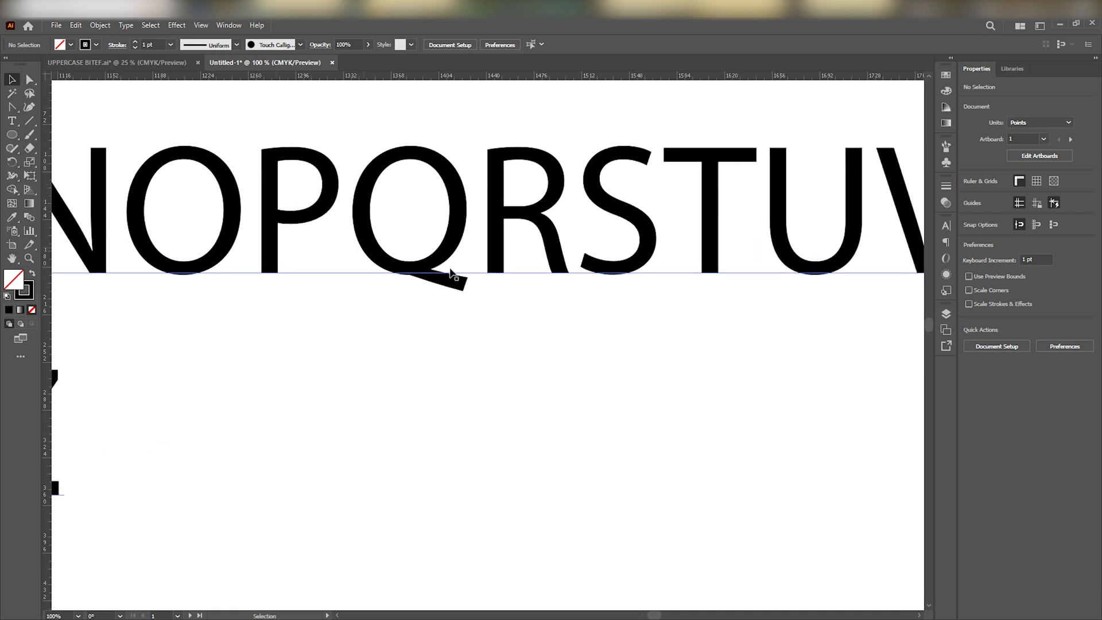
scroll(453, 270, right, 5)
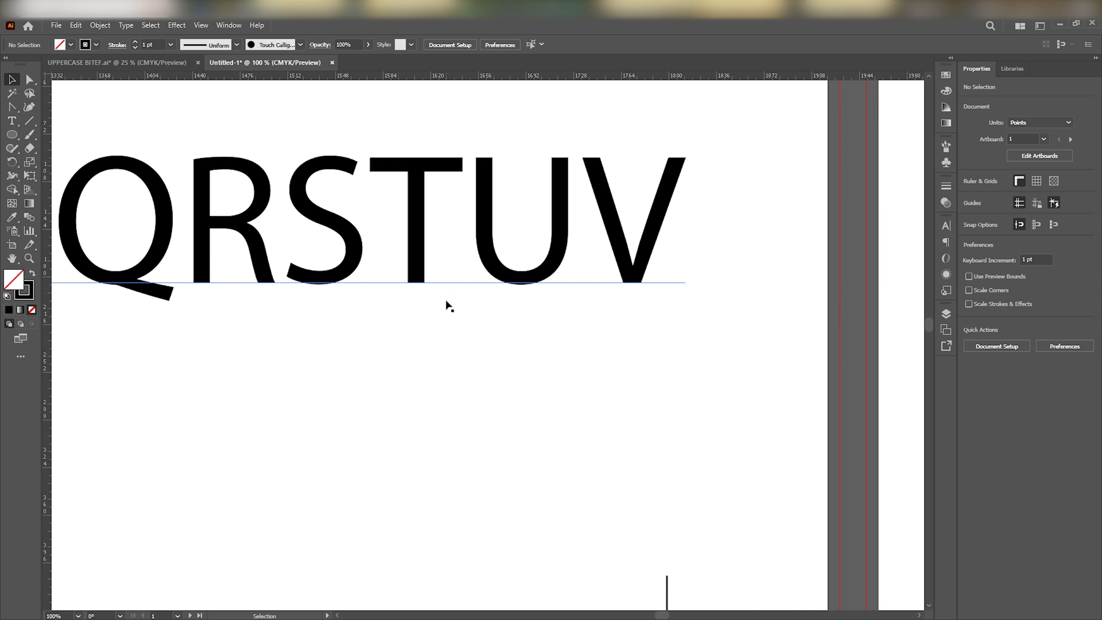
scroll(443, 323, down, 2)
scroll(390, 327, down, 2)
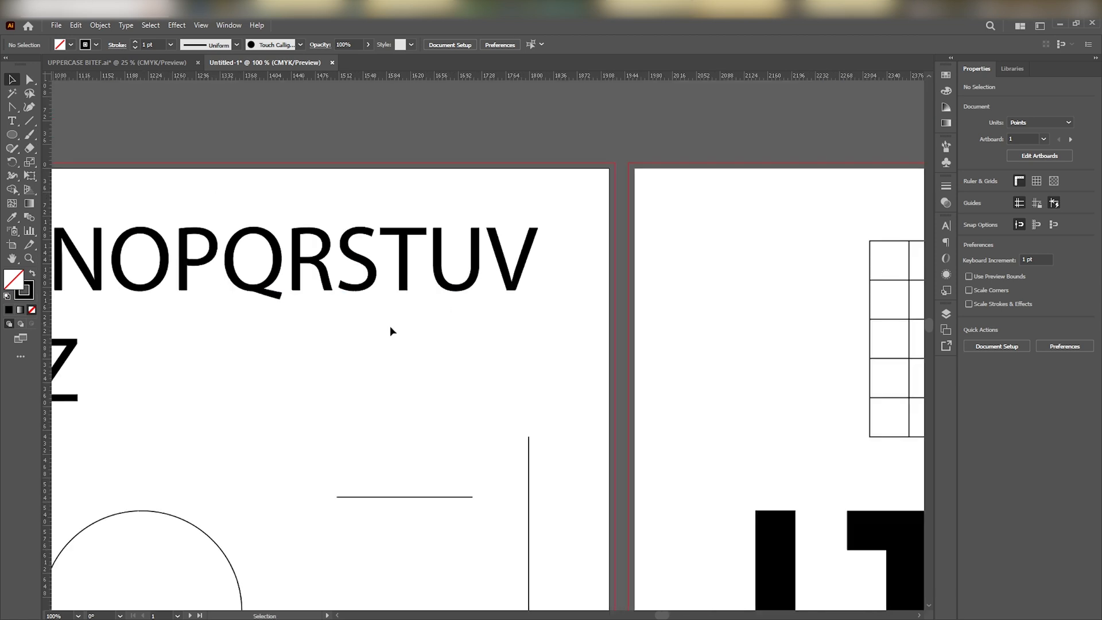
drag(422, 317, 716, 256)
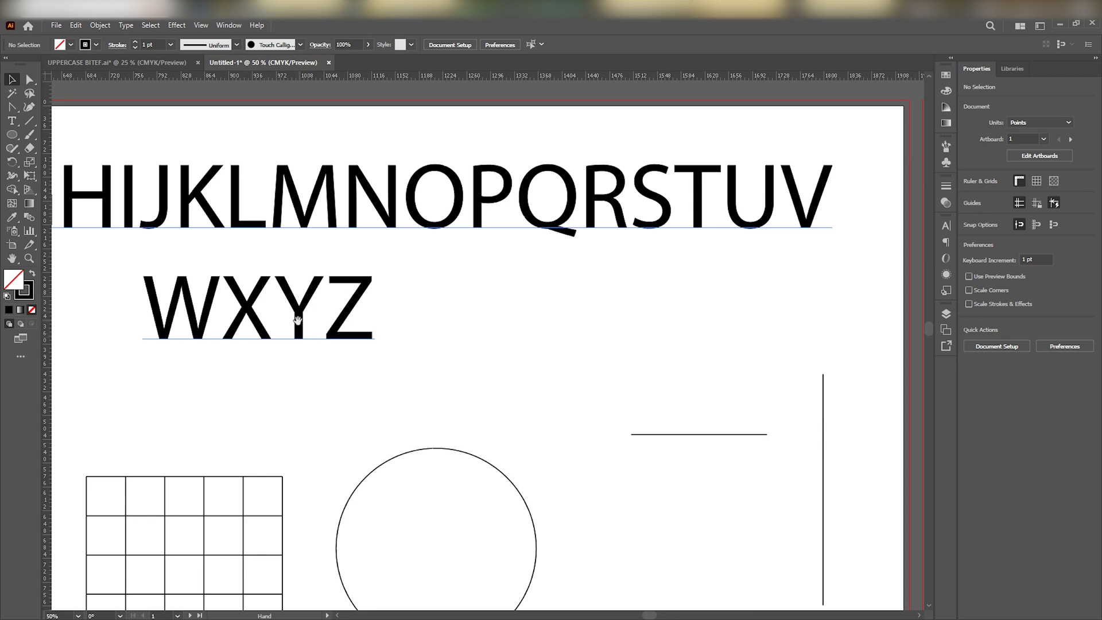
scroll(401, 343, down, 1)
Add the point text EFHILT in the empty area below the alphabet on the first artboard
click(264, 326)
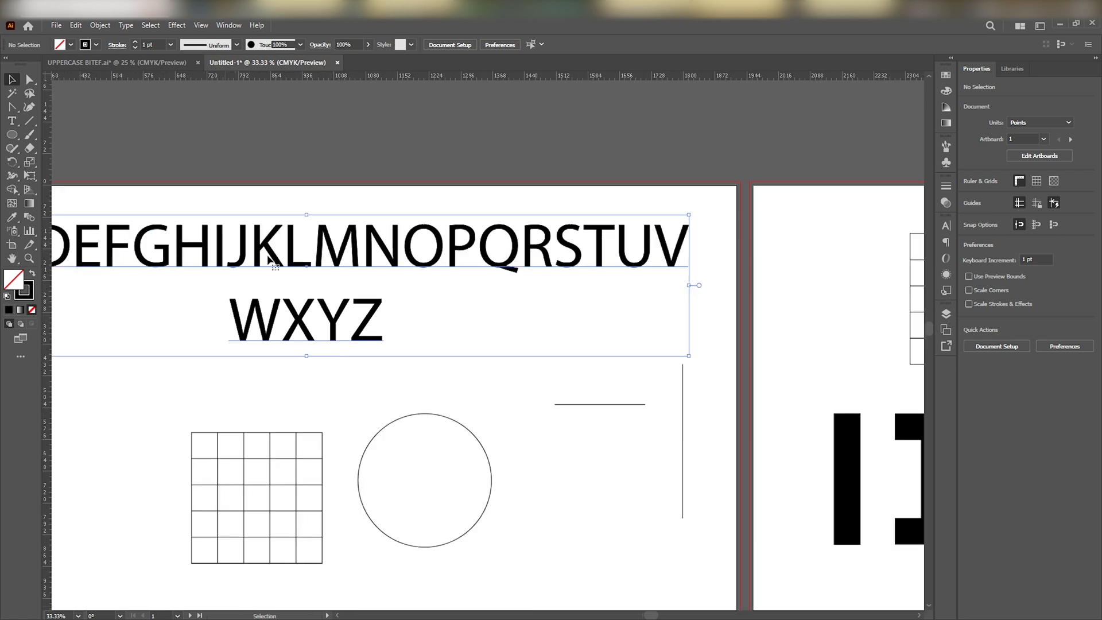
click(14, 122)
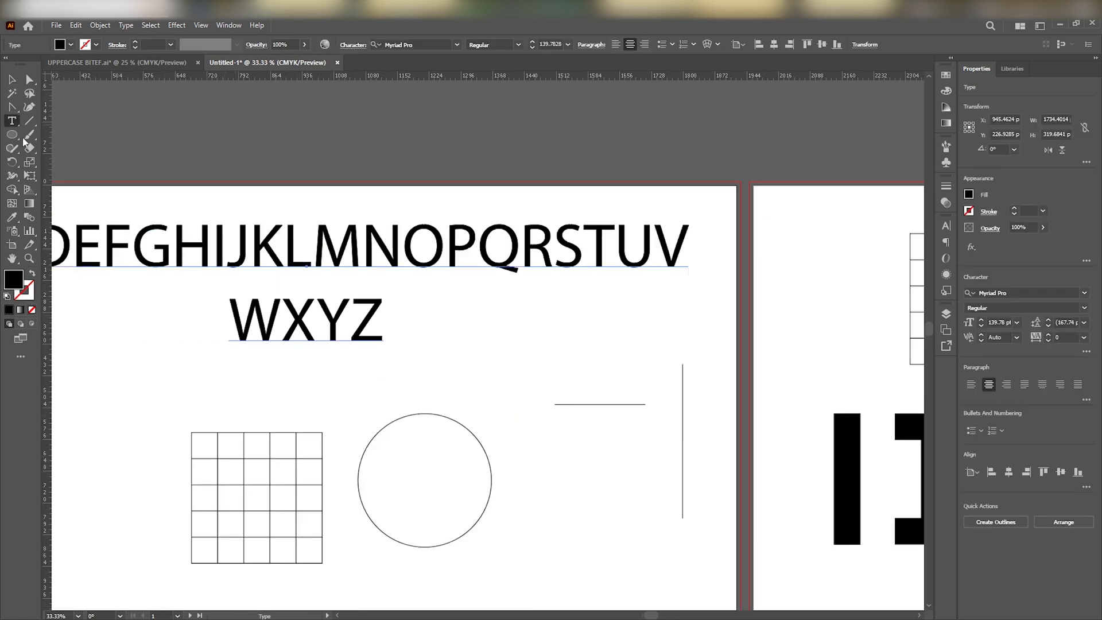
drag(151, 366, 274, 313)
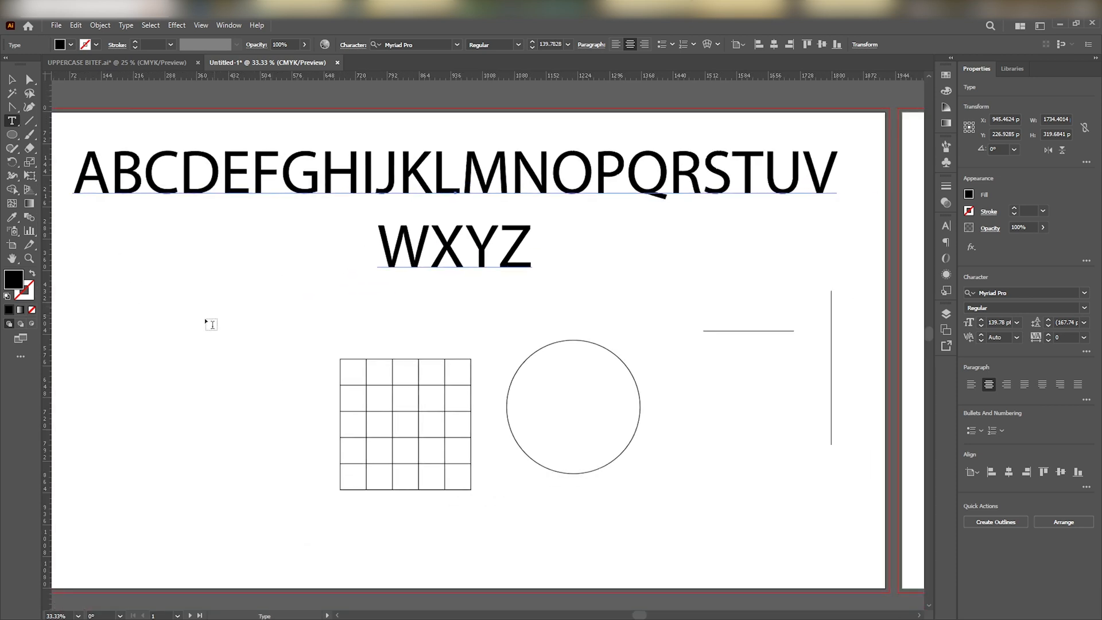
click(201, 322)
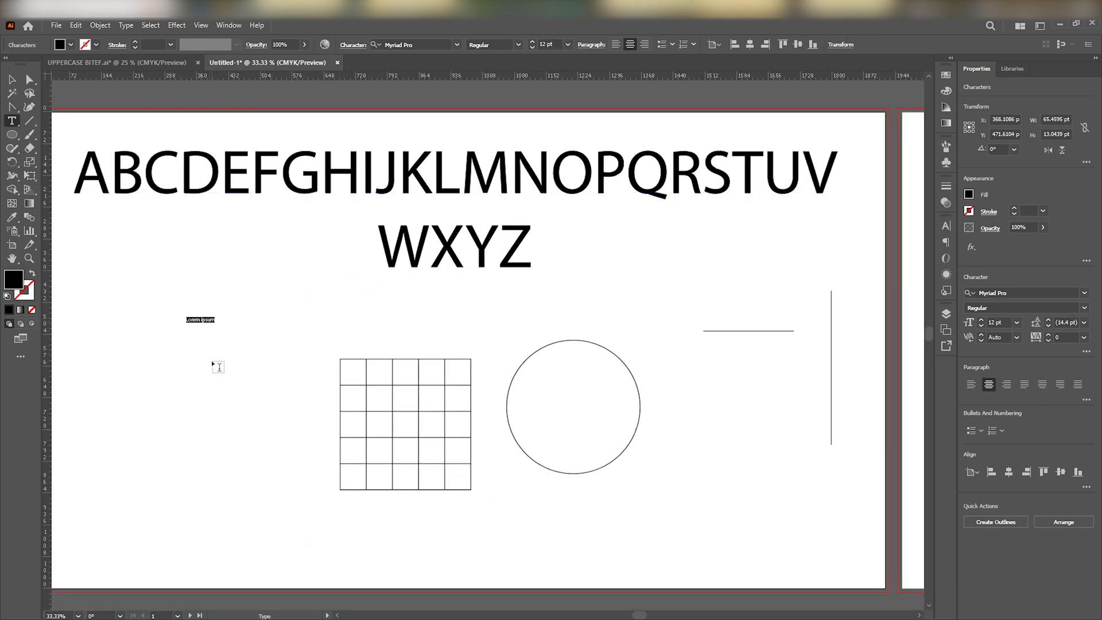
text(a)
text(FH)
text(I)
text(LT)
click(12, 79)
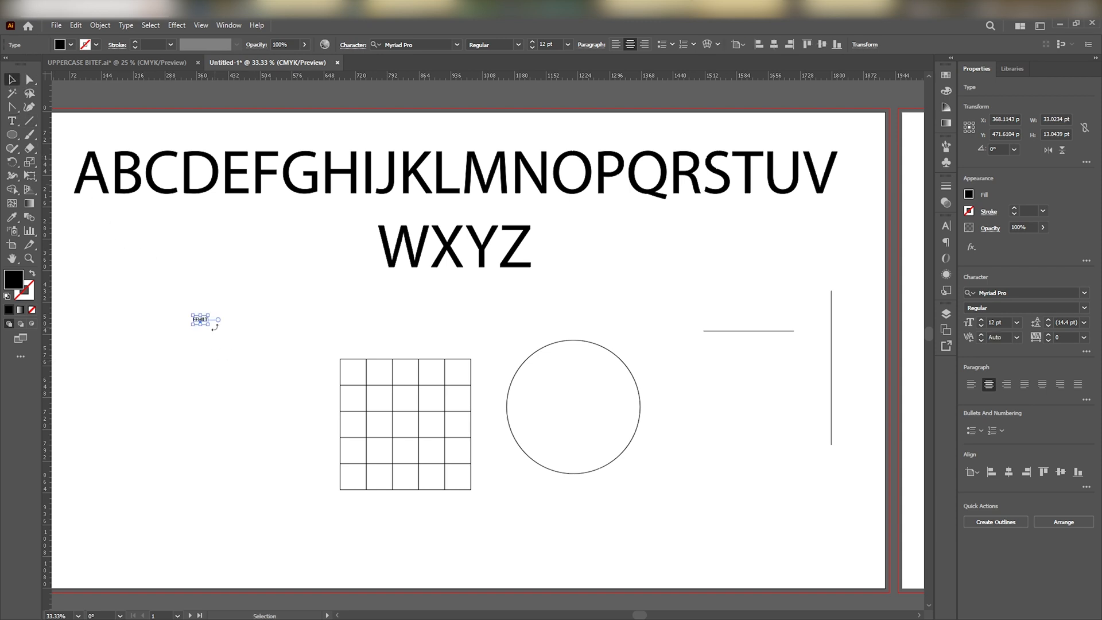
Scale the EFHILT text up to about 102 pt and move it beside the black T on the second artboard
drag(207, 326, 267, 345)
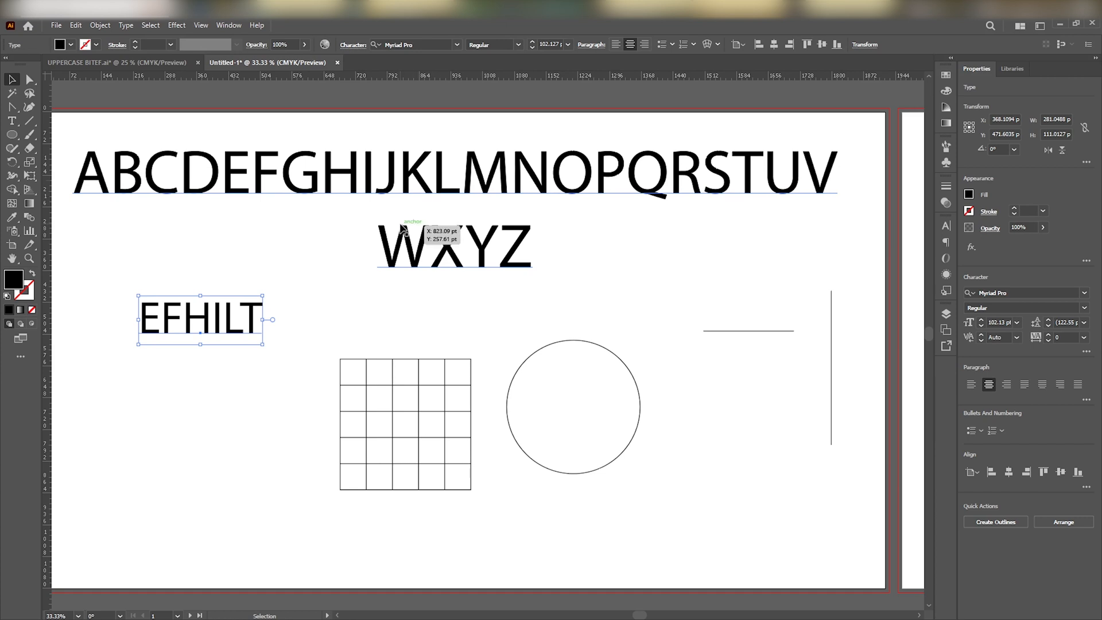
scroll(443, 312, down, 2)
scroll(530, 317, right, 3)
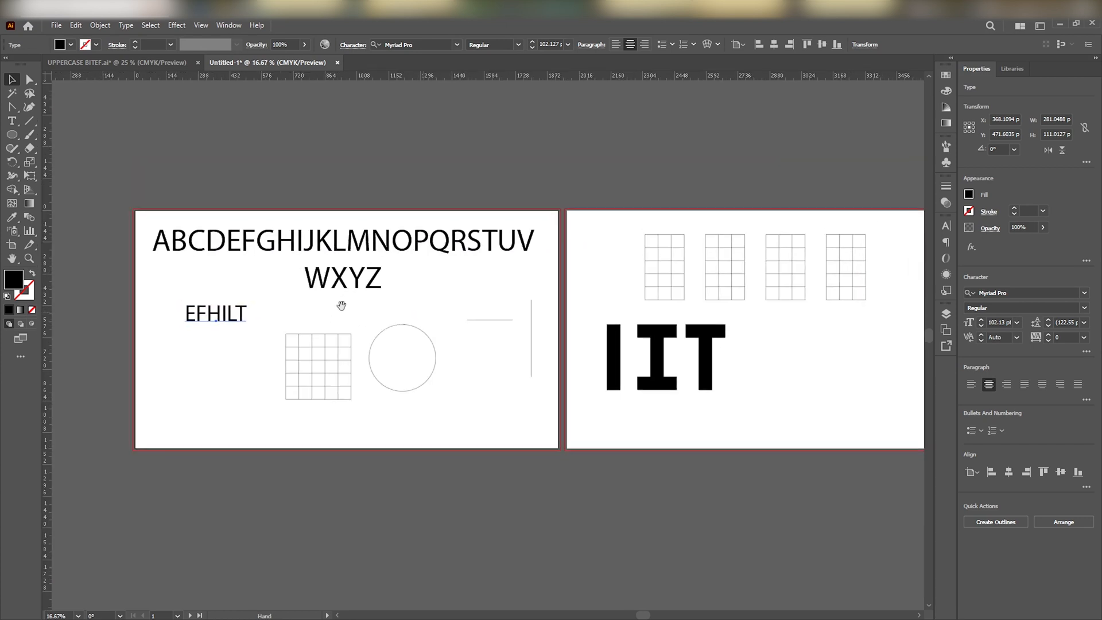
drag(214, 316, 796, 362)
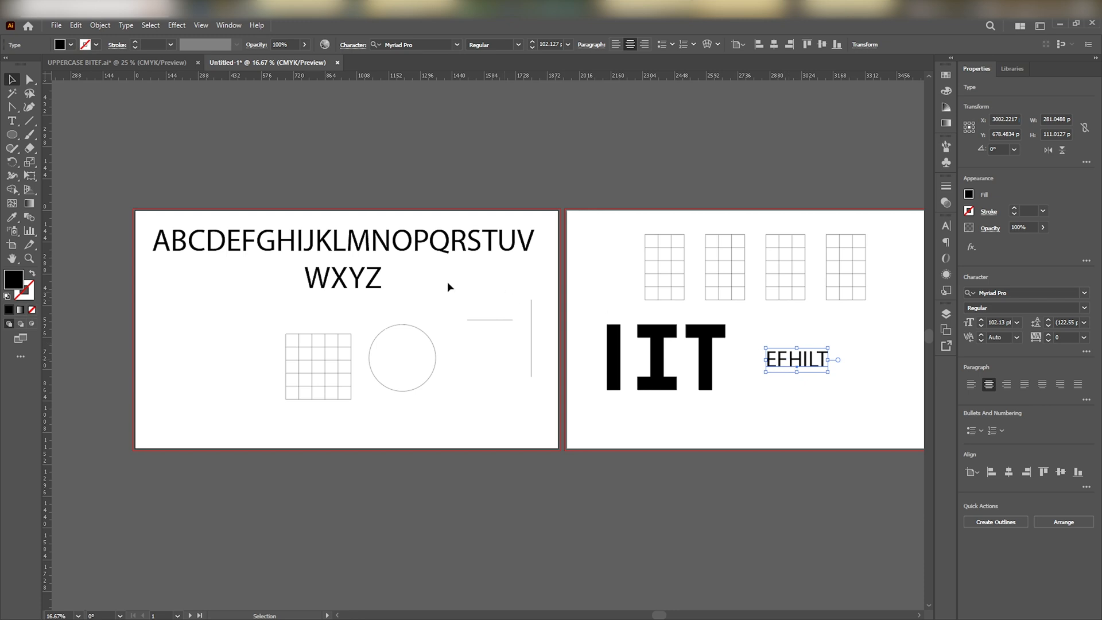
Examine the remaining sample letters for diagonal strokes, from the middle of the alphabet through W, X, Y and Z
scroll(381, 265, up, 2)
drag(446, 262, 586, 265)
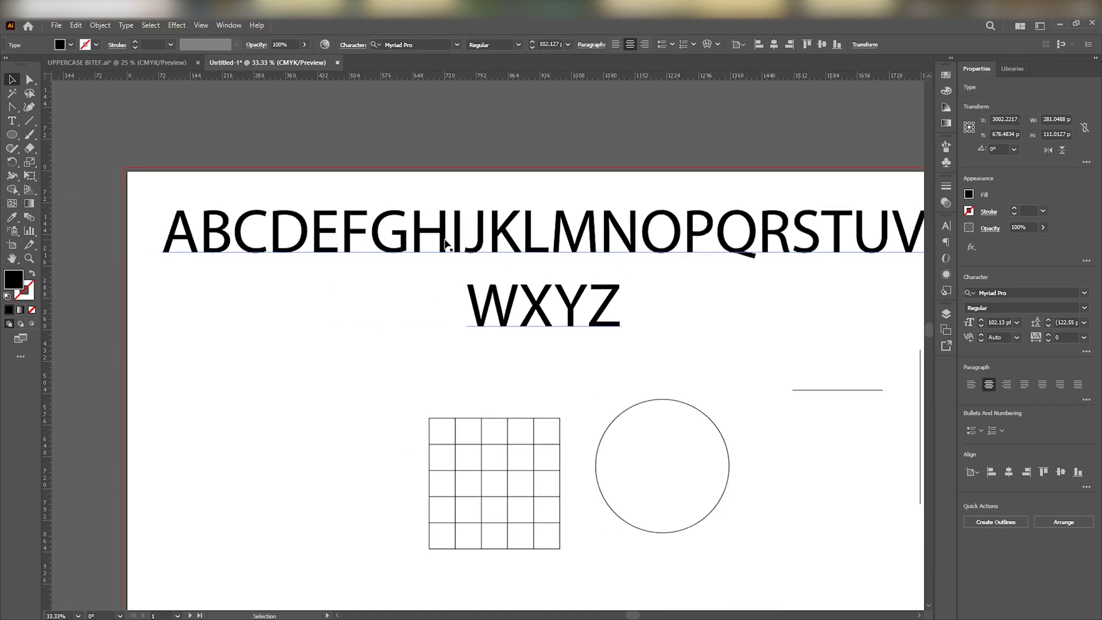
scroll(410, 230, up, 1)
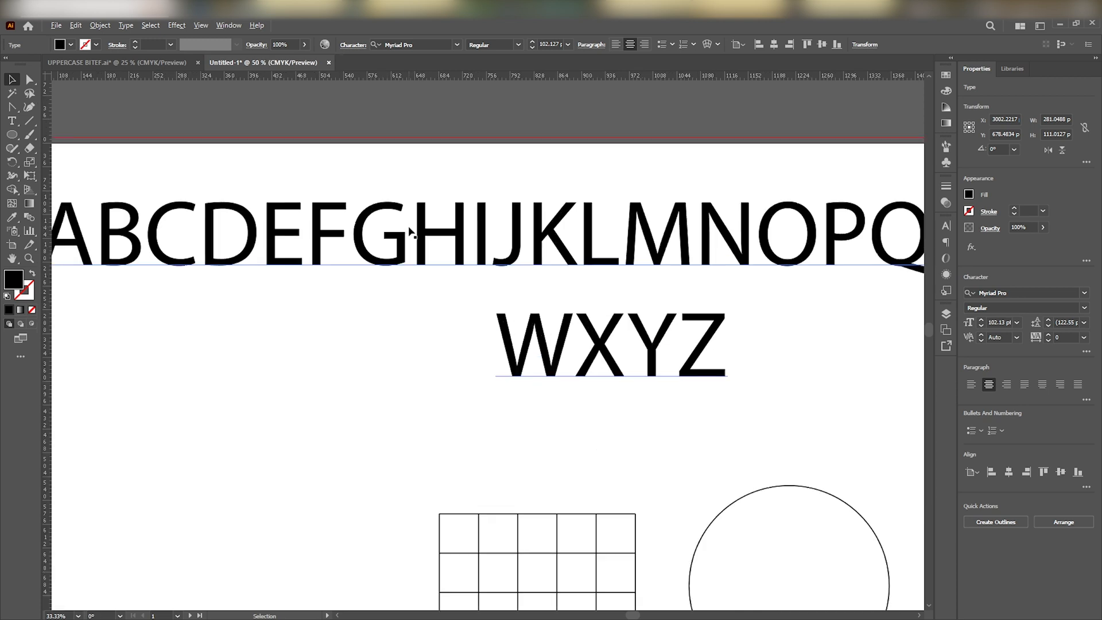
scroll(409, 231, up, 1)
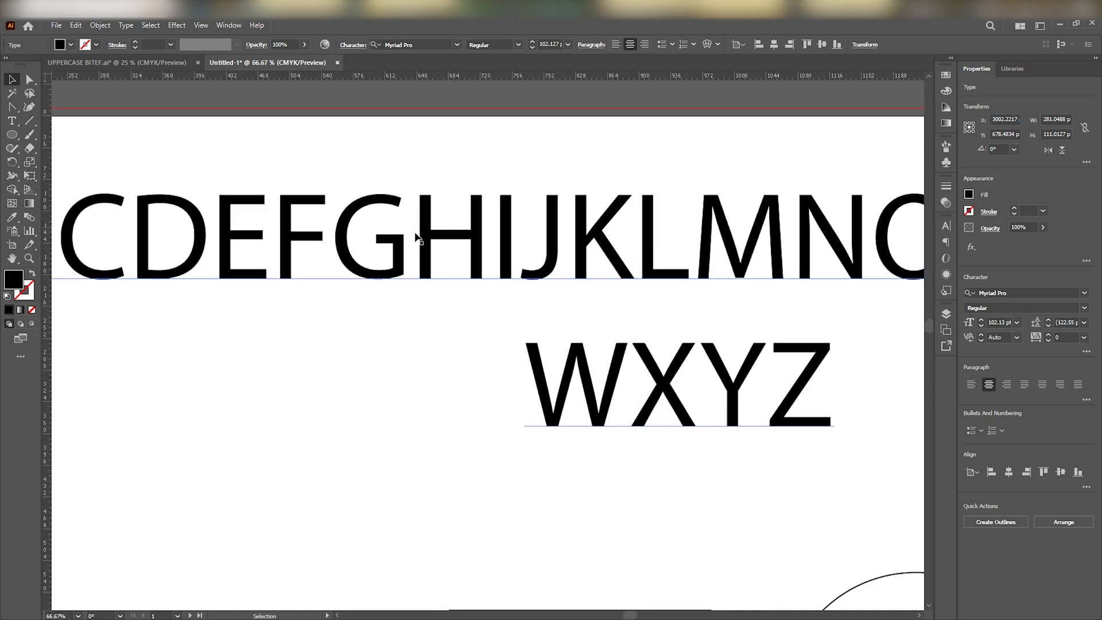
drag(368, 272, 217, 250)
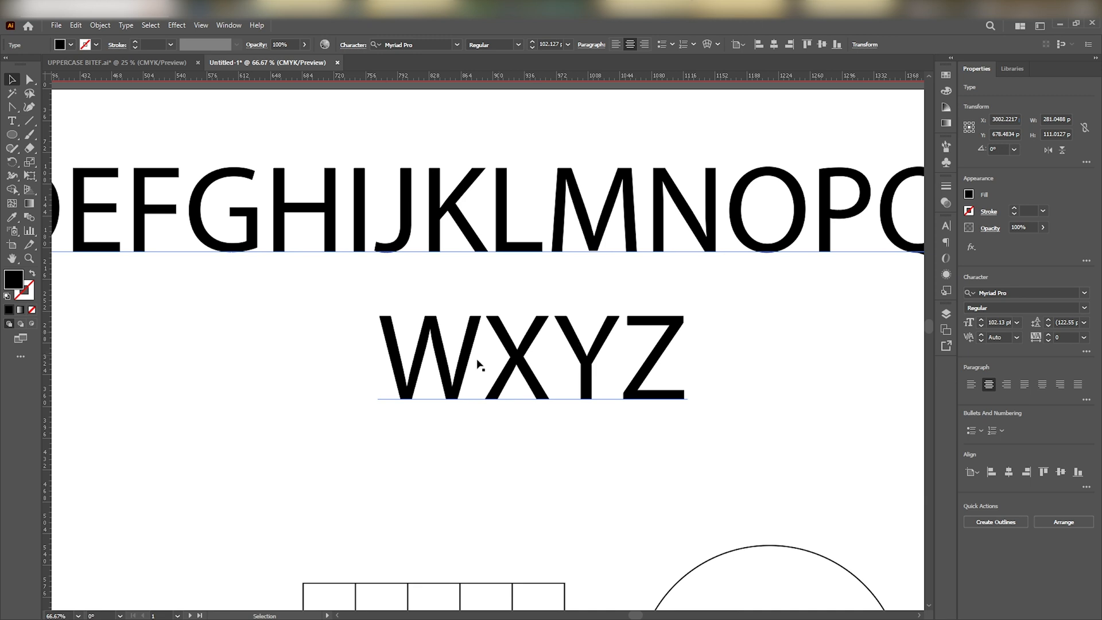
scroll(391, 247, down, 1)
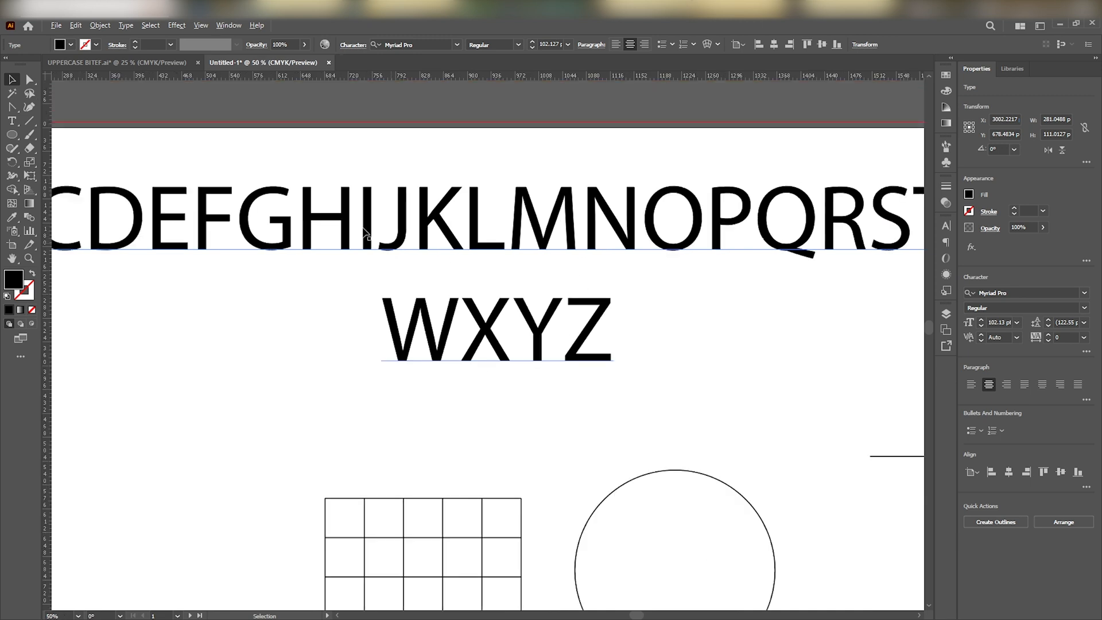
scroll(391, 215, up, 1)
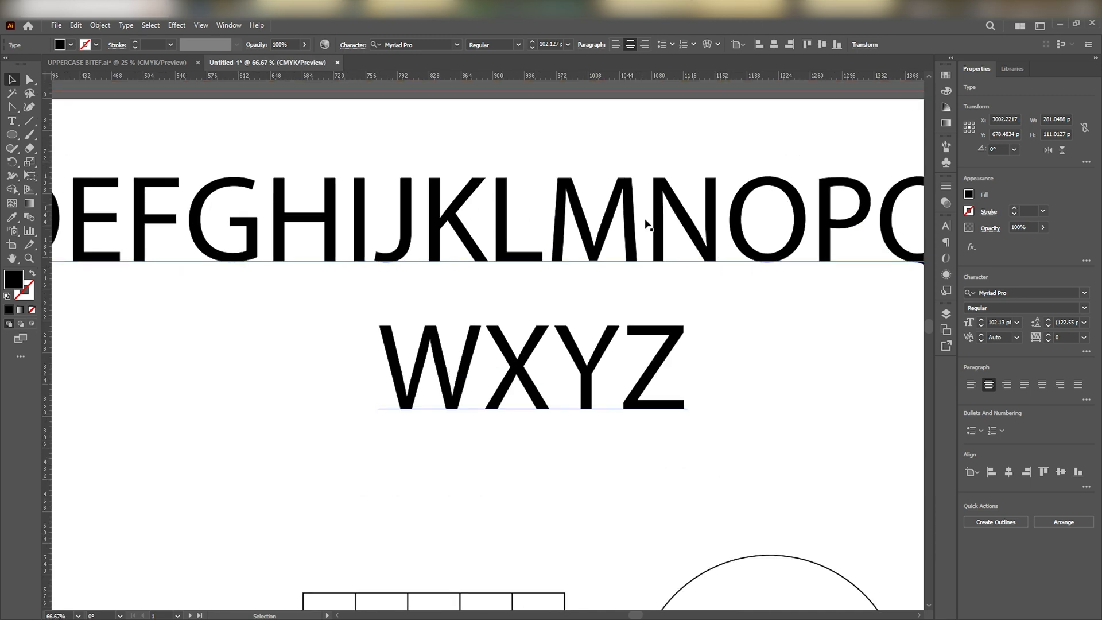
key(space)
drag(632, 290, 468, 295)
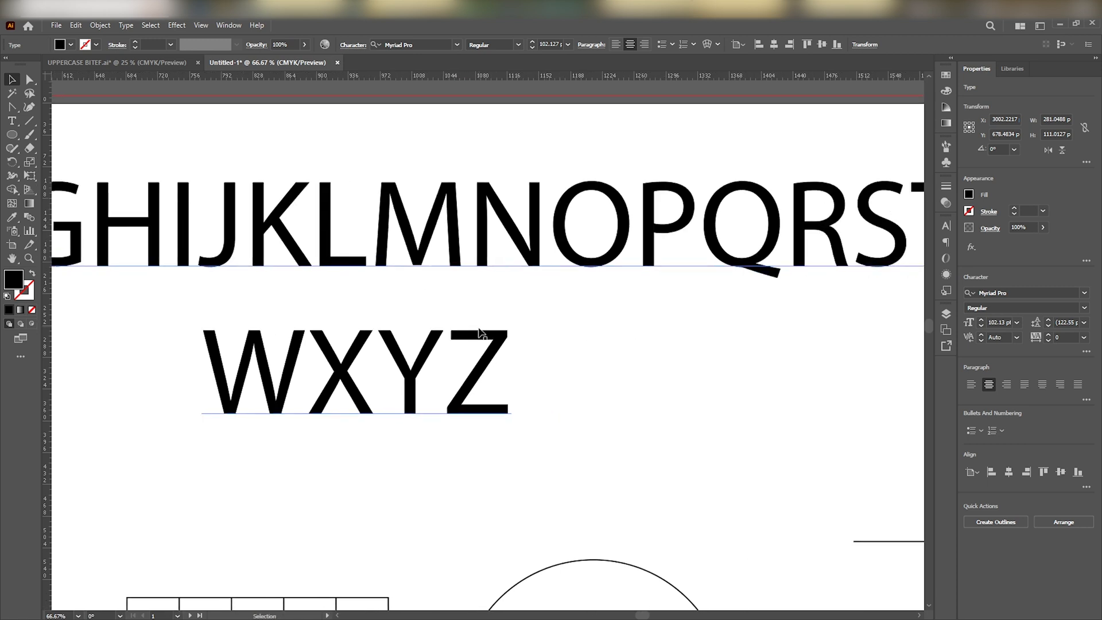
scroll(592, 295, down, 2)
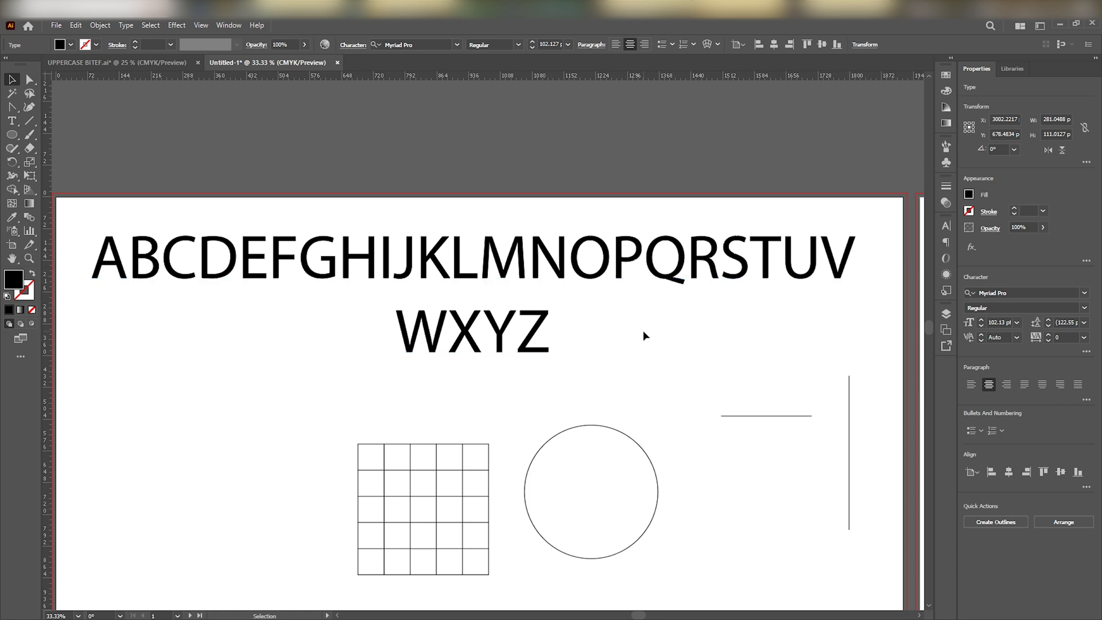
key(space)
drag(622, 340, 489, 307)
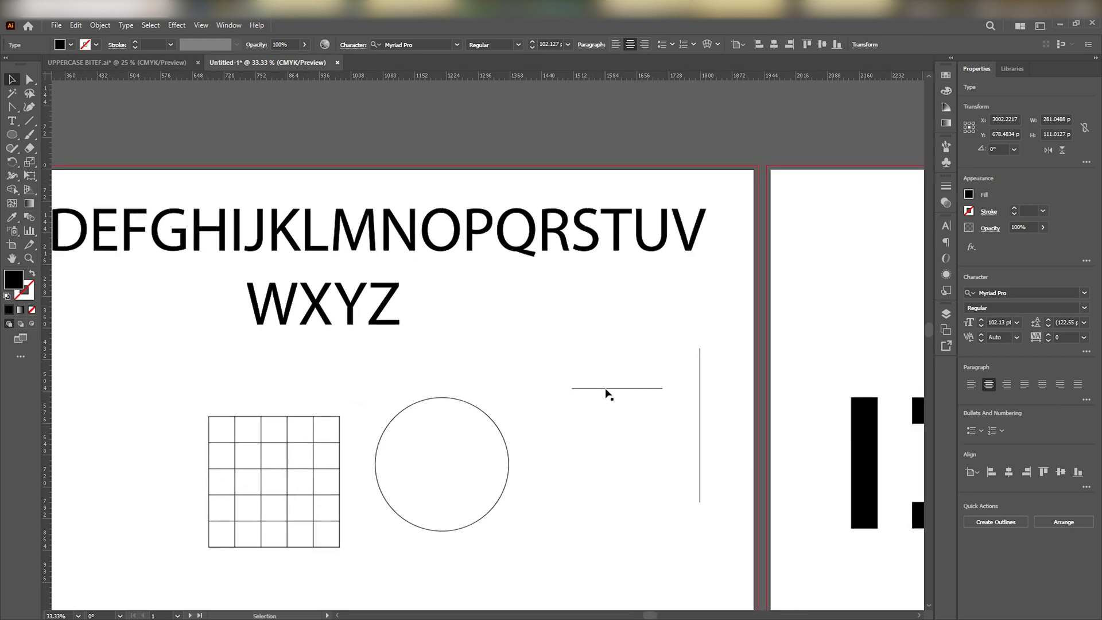
Turn the short horizontal line beside the circle into a 315° diagonal and place a horizontal copy above it
drag(606, 389, 636, 397)
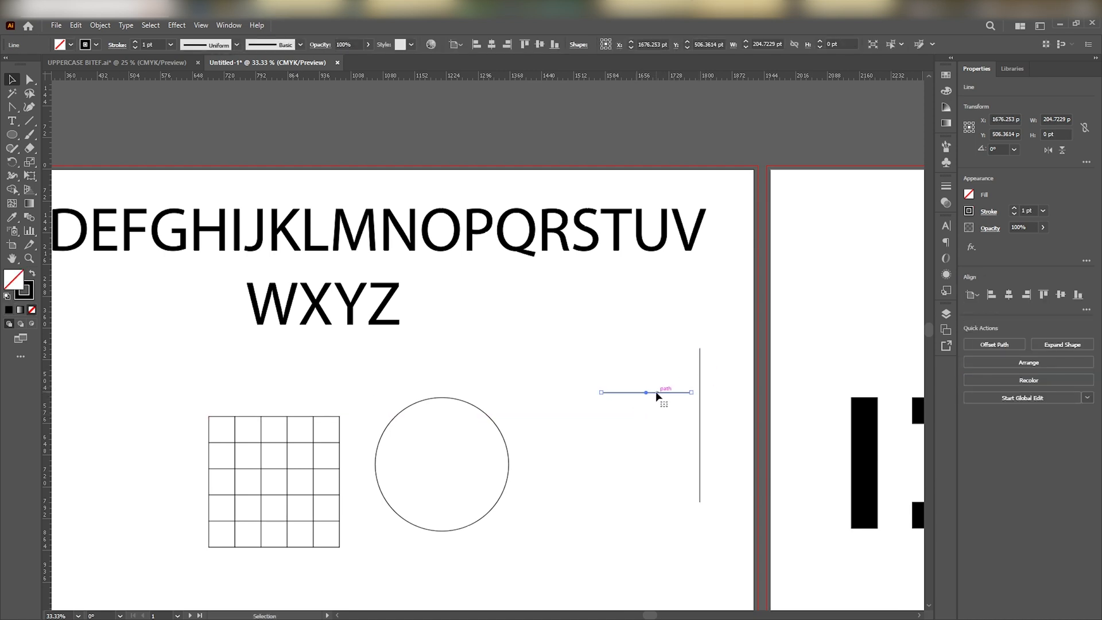
drag(660, 393, 643, 544)
drag(595, 491, 641, 388)
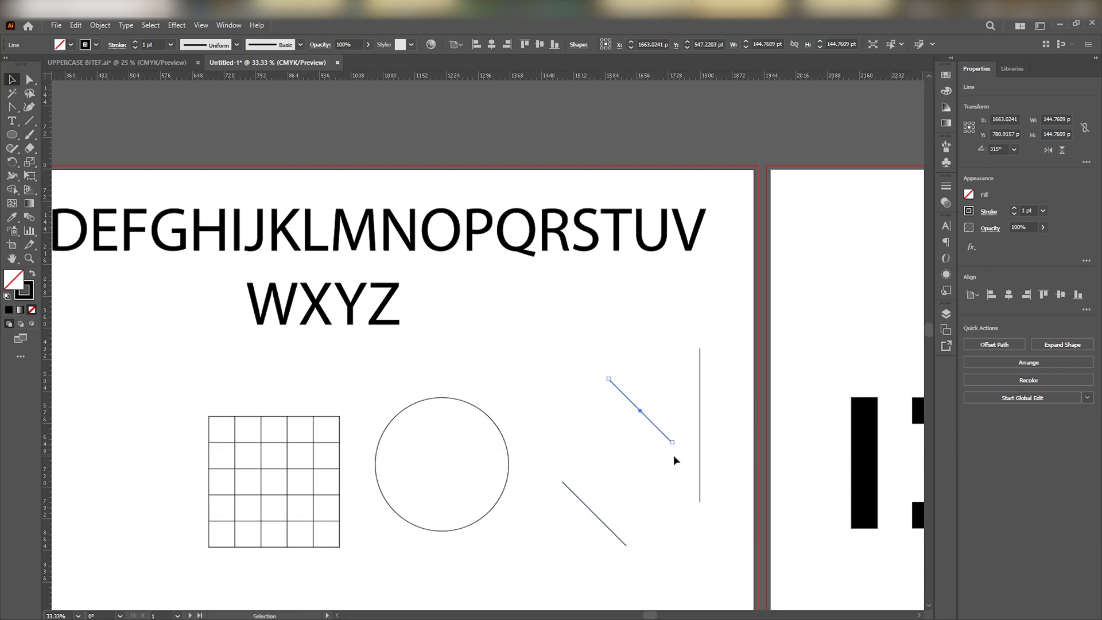
drag(676, 459, 700, 422)
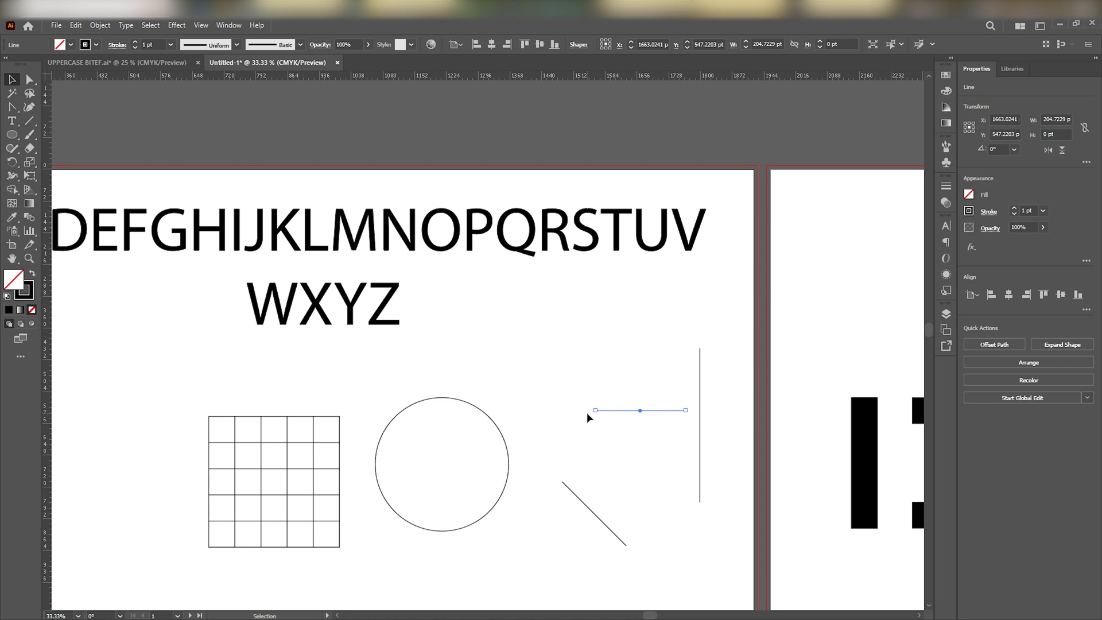
Move the circle up beside the short horizontal line, just above the diagonal line
click(491, 424)
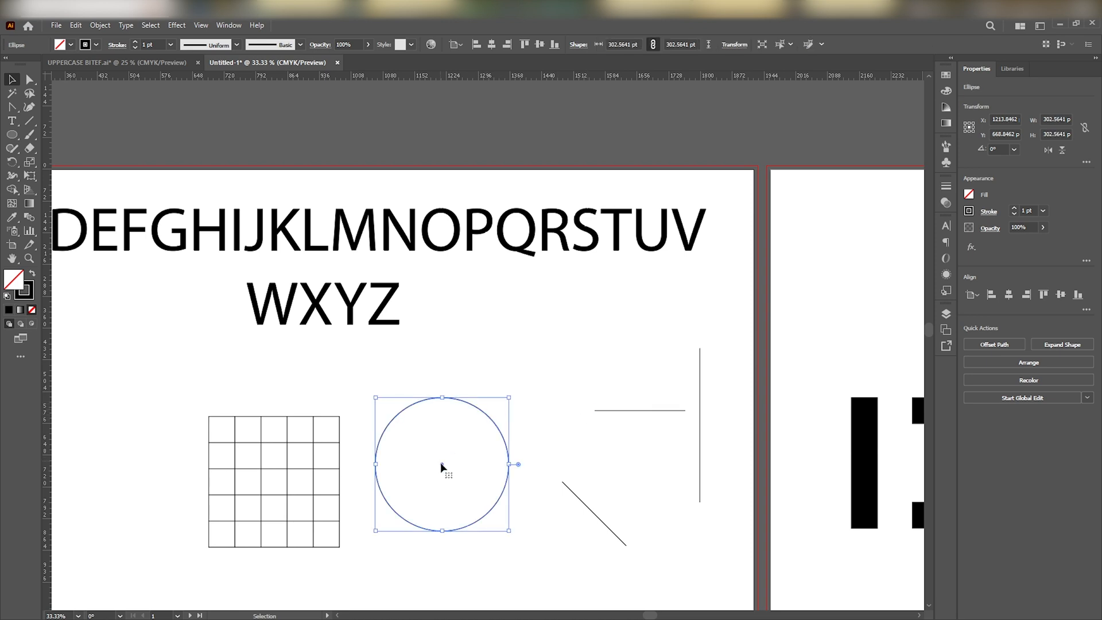
drag(440, 462, 520, 402)
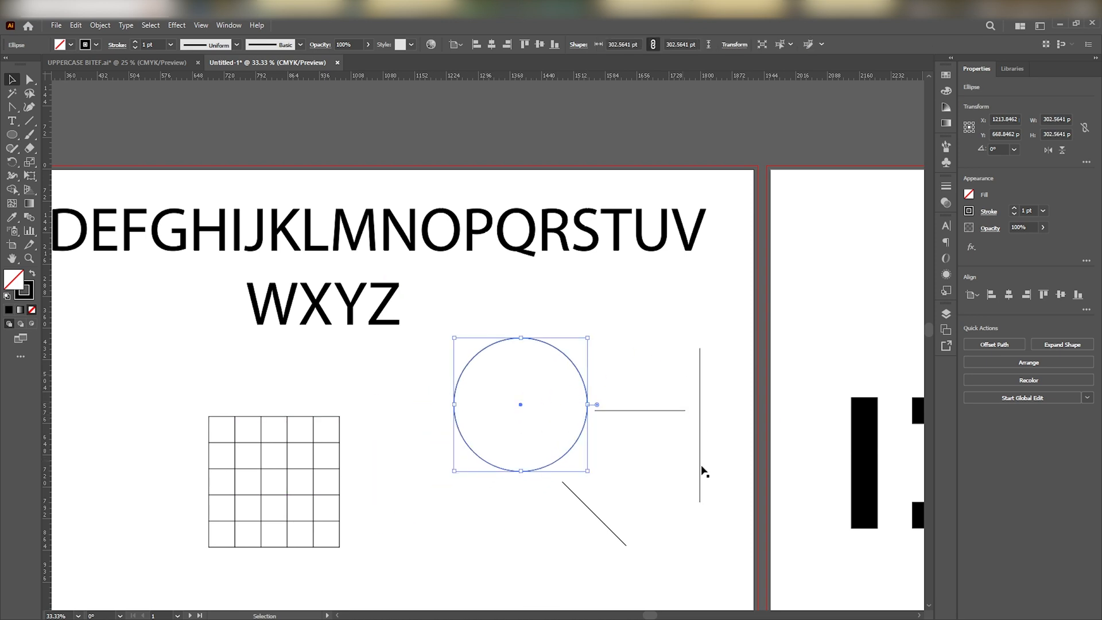
click(682, 375)
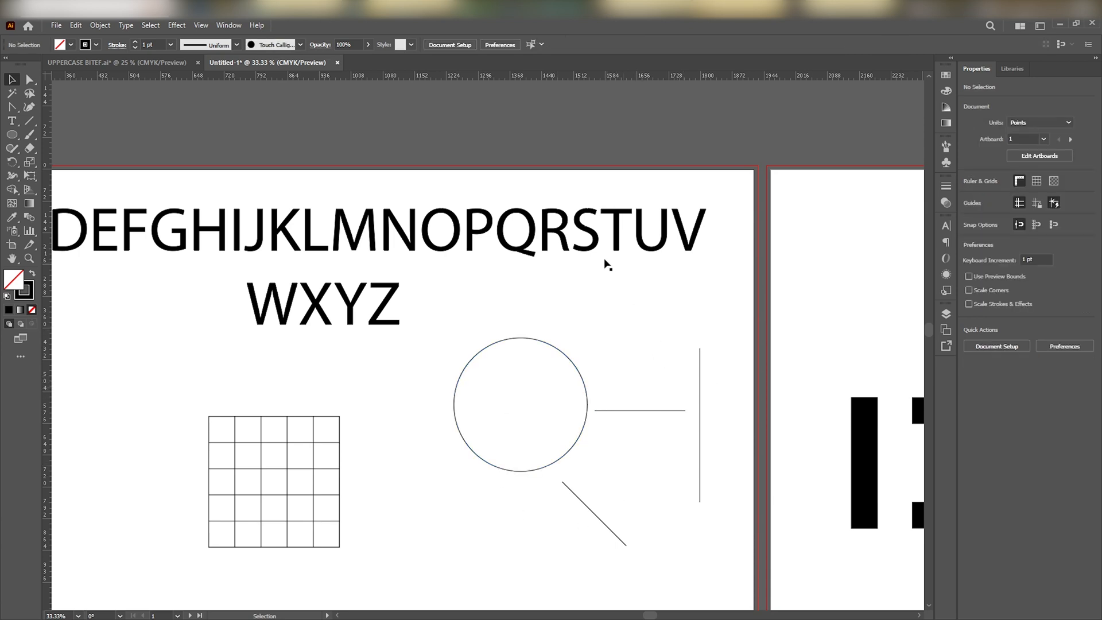
Review the circle and the three line types on the first artboard against the grids, black letters and EFHILT text on the second
key(space)
drag(597, 368, 903, 336)
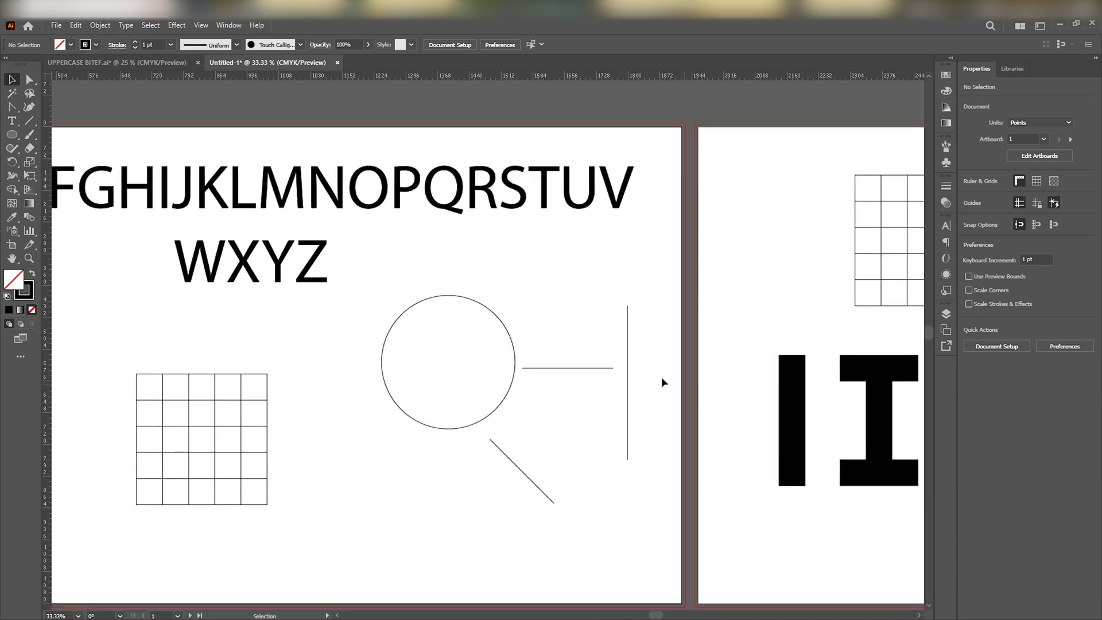
drag(586, 339, 669, 410)
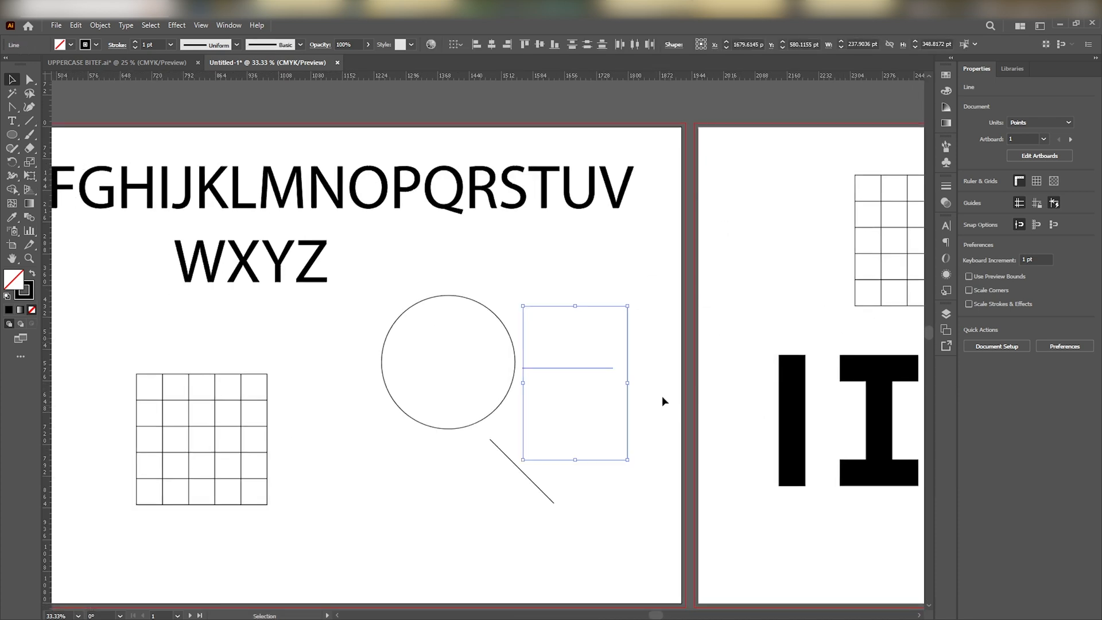
click(593, 348)
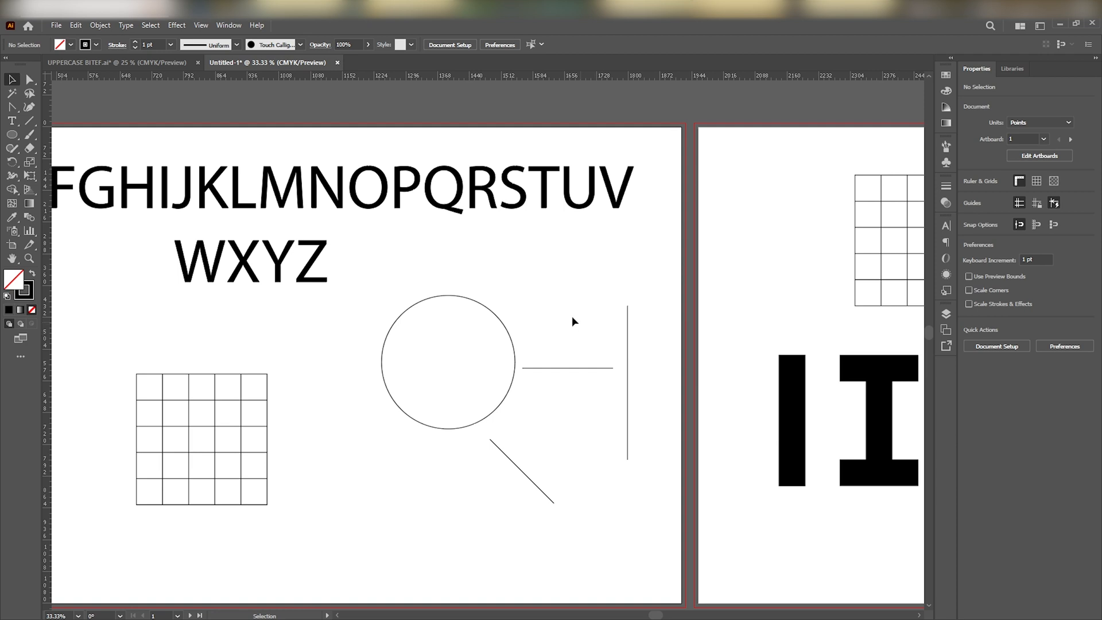
drag(542, 417, 691, 501)
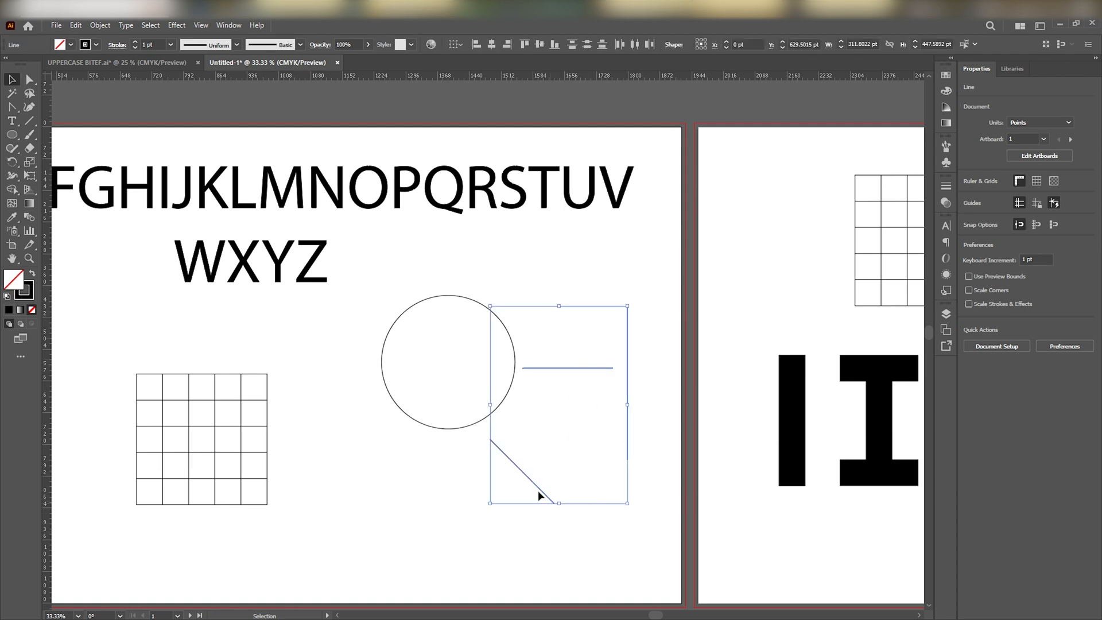
click(602, 344)
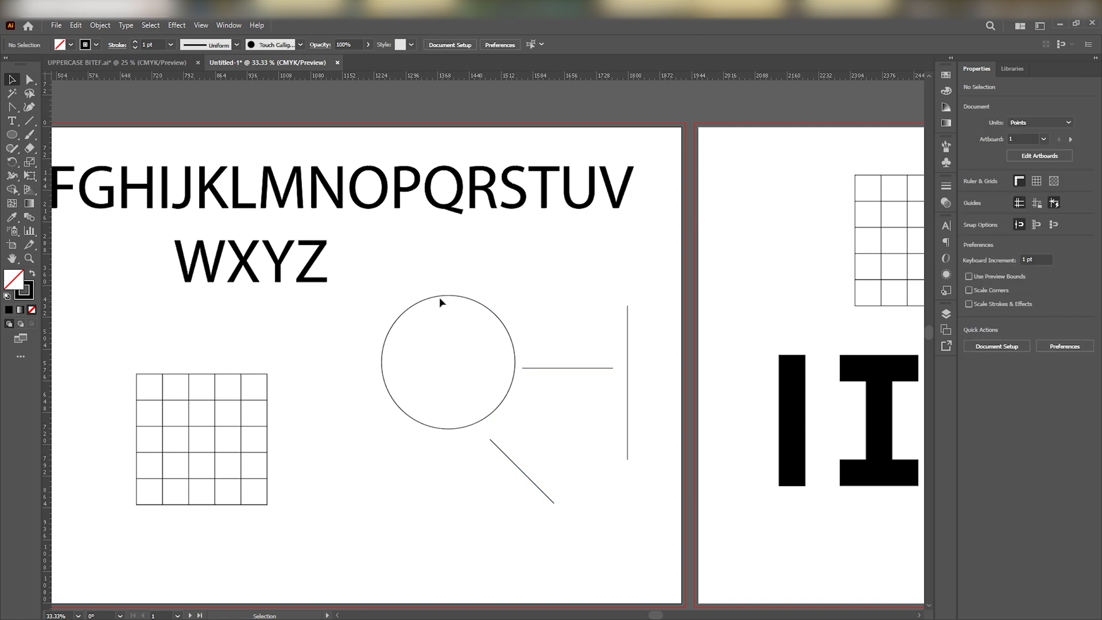
drag(447, 283, 649, 500)
key(space)
drag(721, 334, 382, 369)
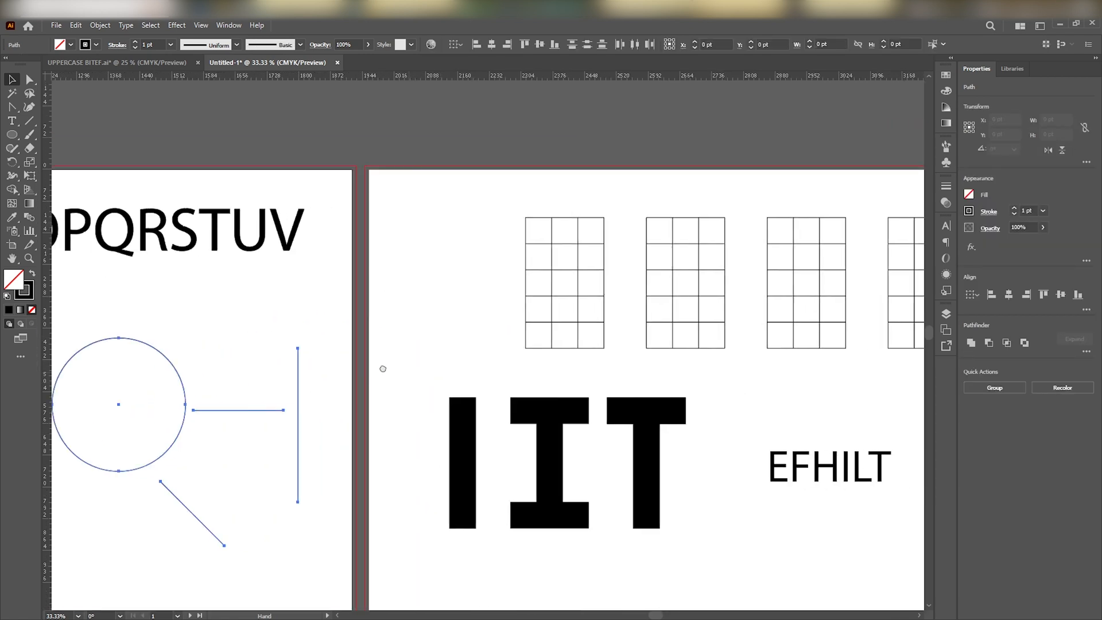
drag(696, 383, 492, 364)
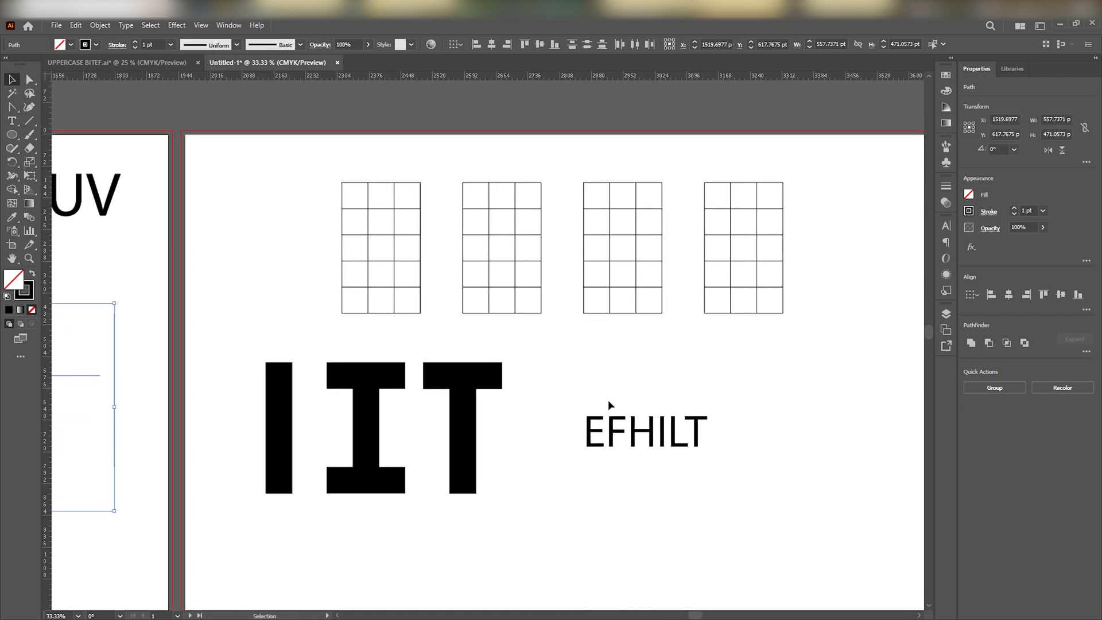
key(space)
drag(635, 357, 546, 311)
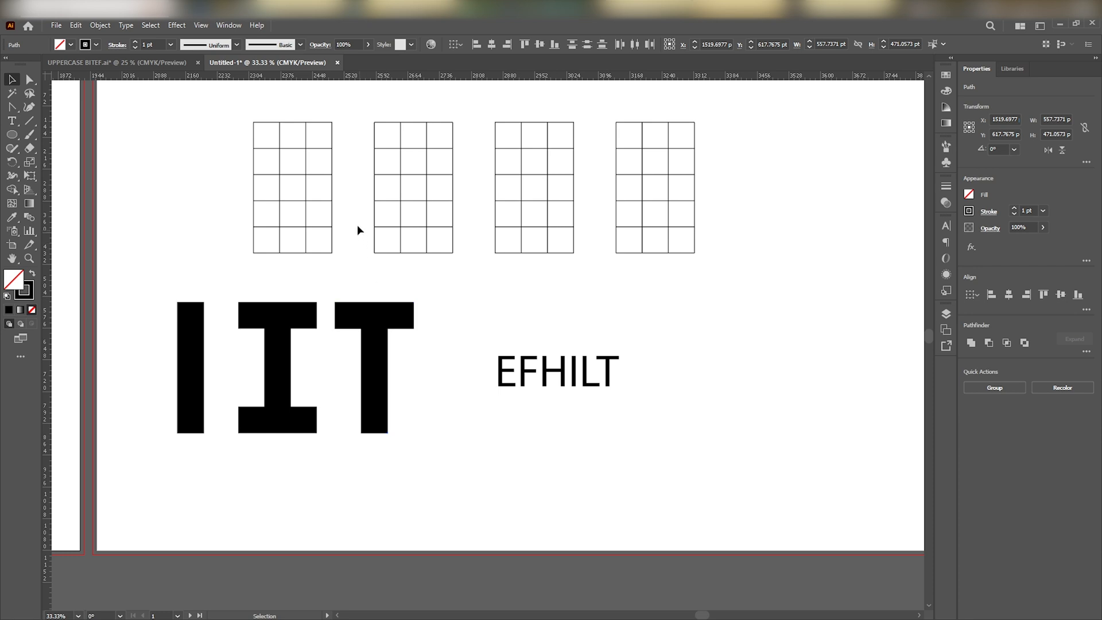
scroll(212, 251, left, 10)
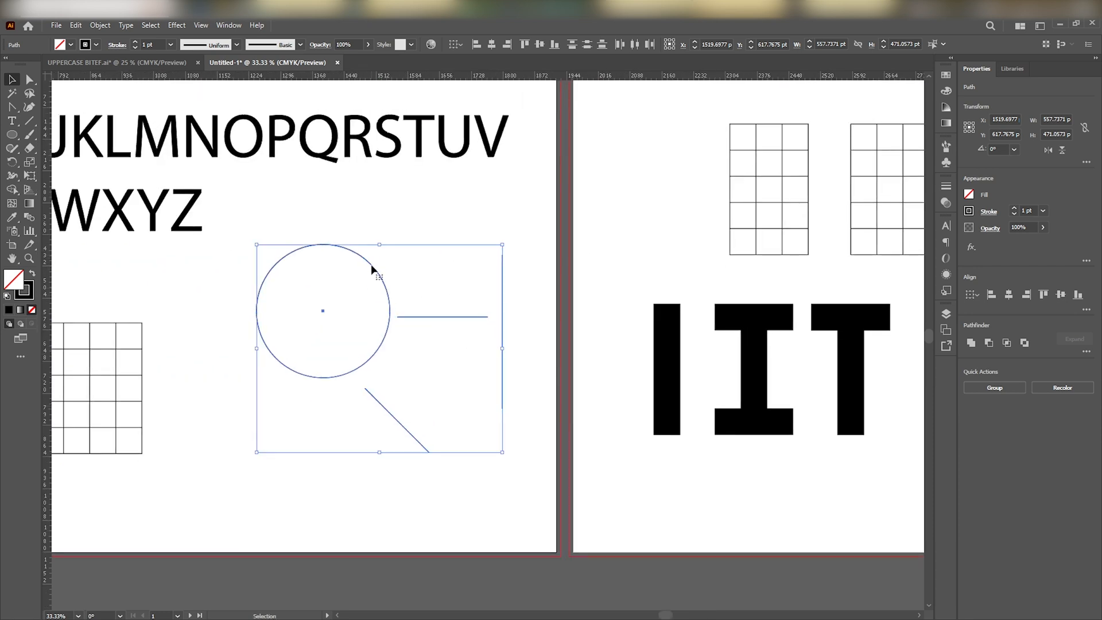
click(608, 273)
drag(608, 273, 320, 339)
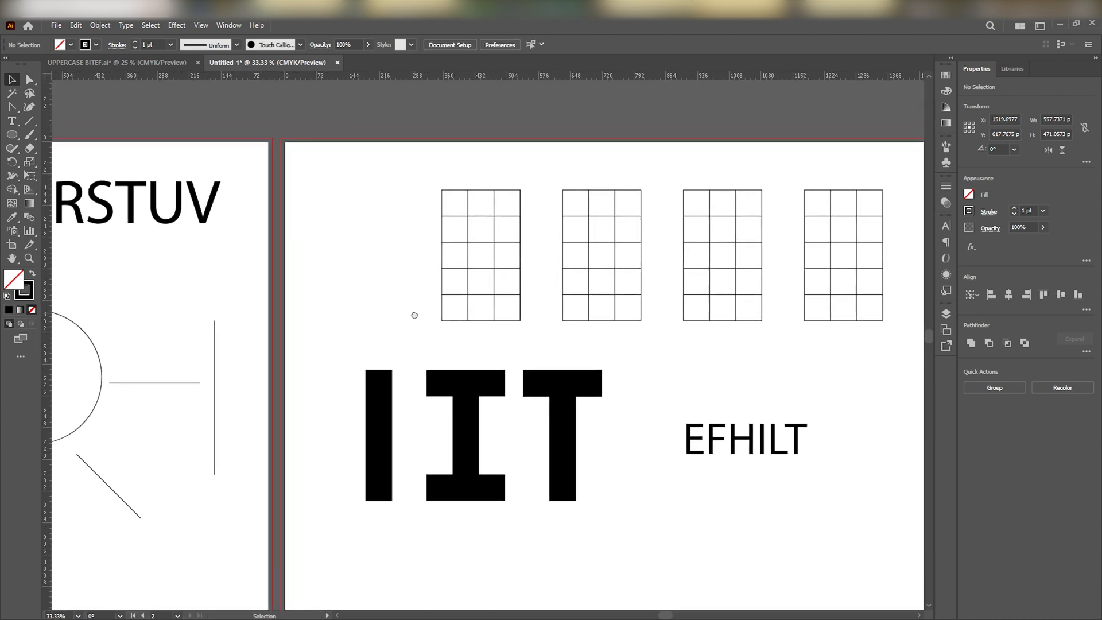
drag(370, 328, 323, 303)
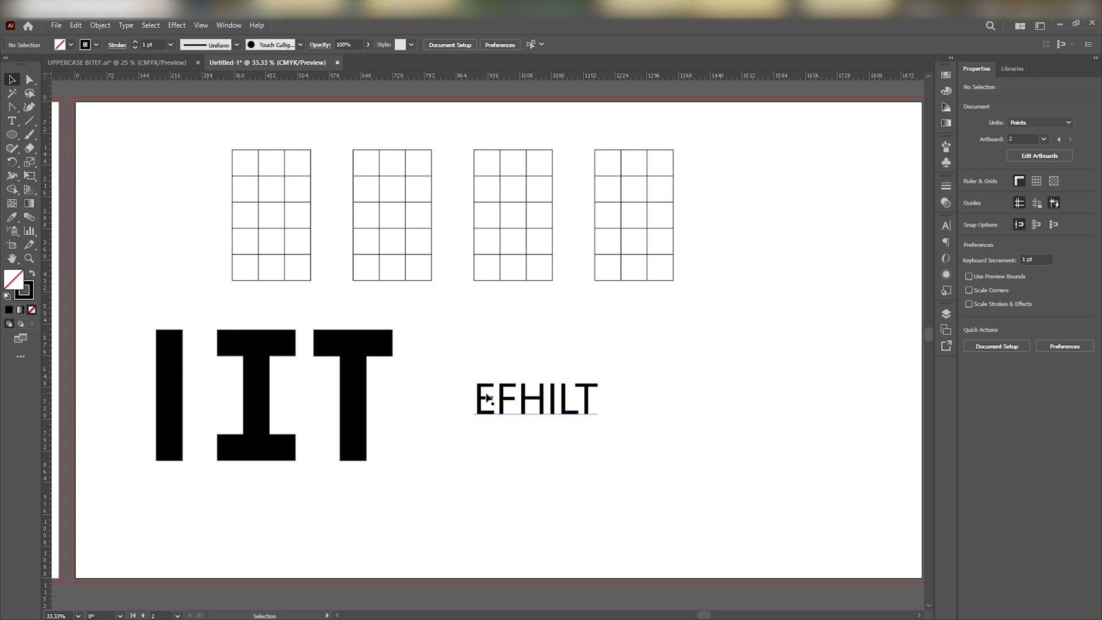
Move the serifed I and the T below the EFHILT text, leaving the plain I in place
click(246, 372)
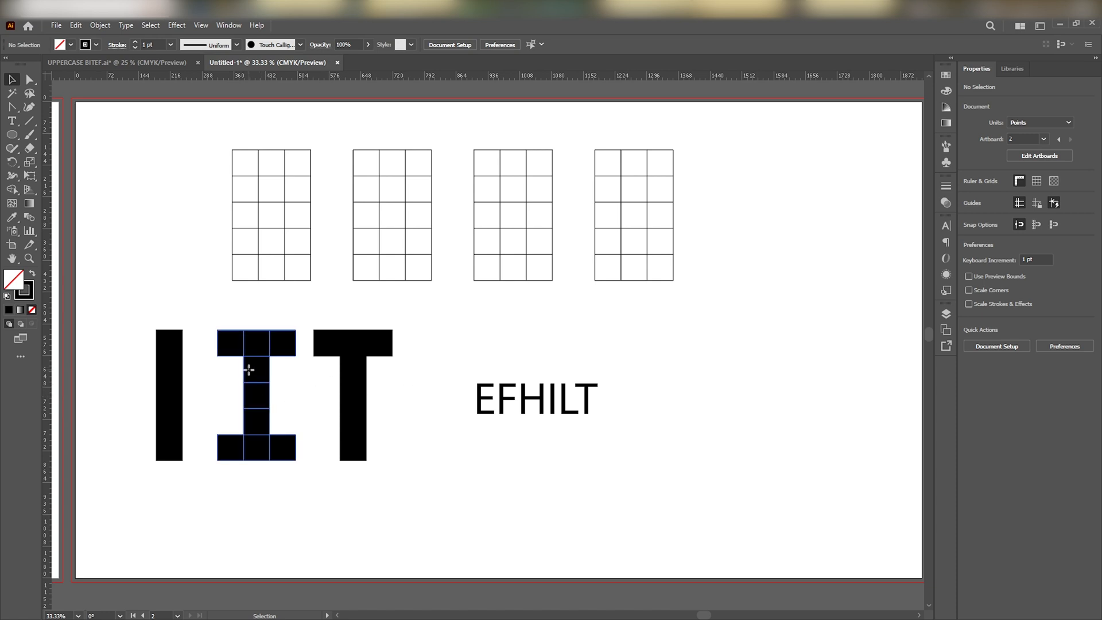
drag(248, 373, 547, 482)
drag(357, 382, 742, 499)
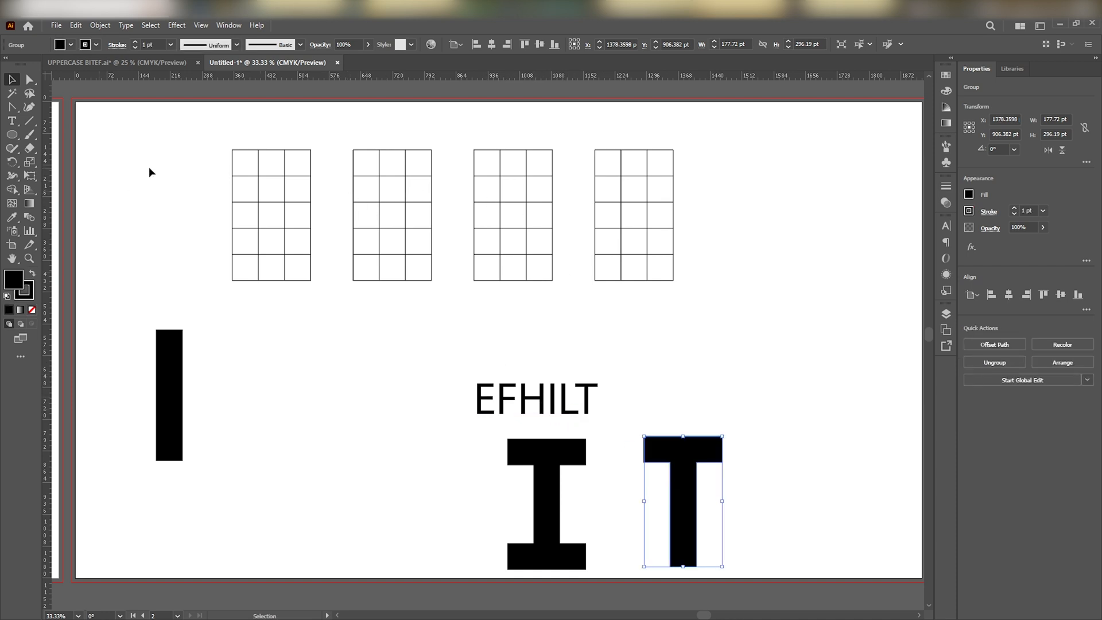
Build a black-filled H in the first of the four grids with Shape Builder and remove its leftover cells
drag(199, 173, 709, 249)
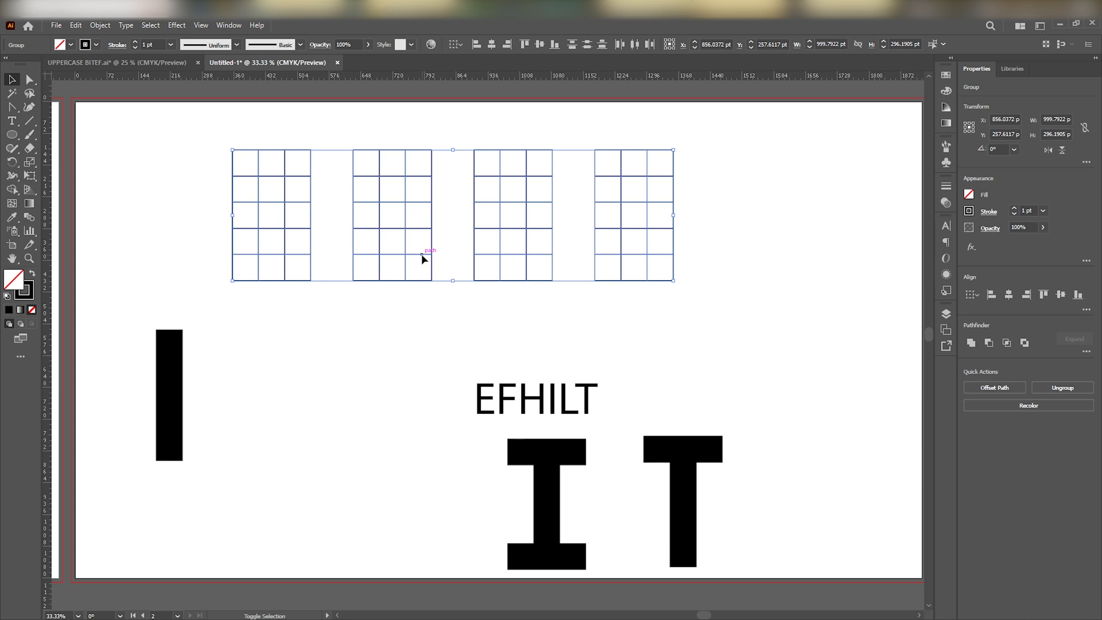
key(shift+m)
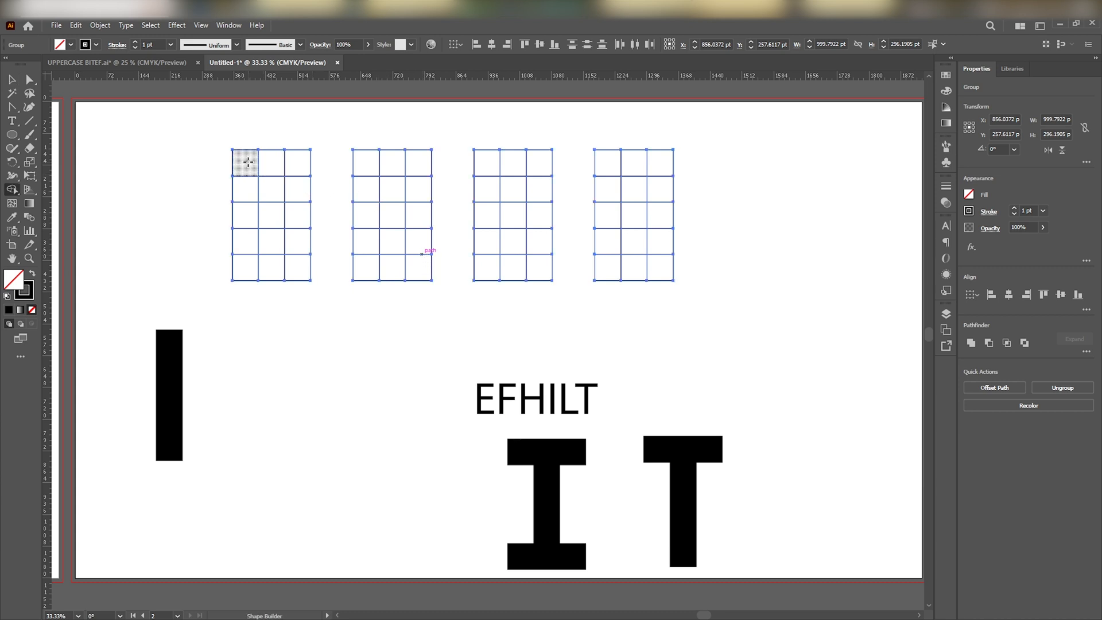
key(shift+x)
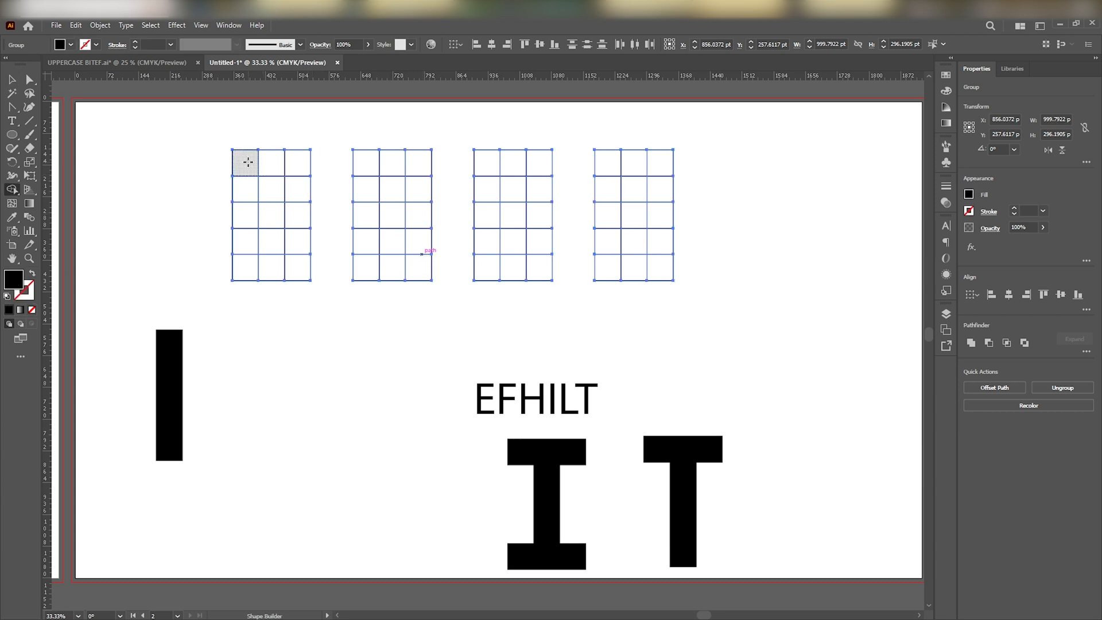
drag(248, 162, 246, 259)
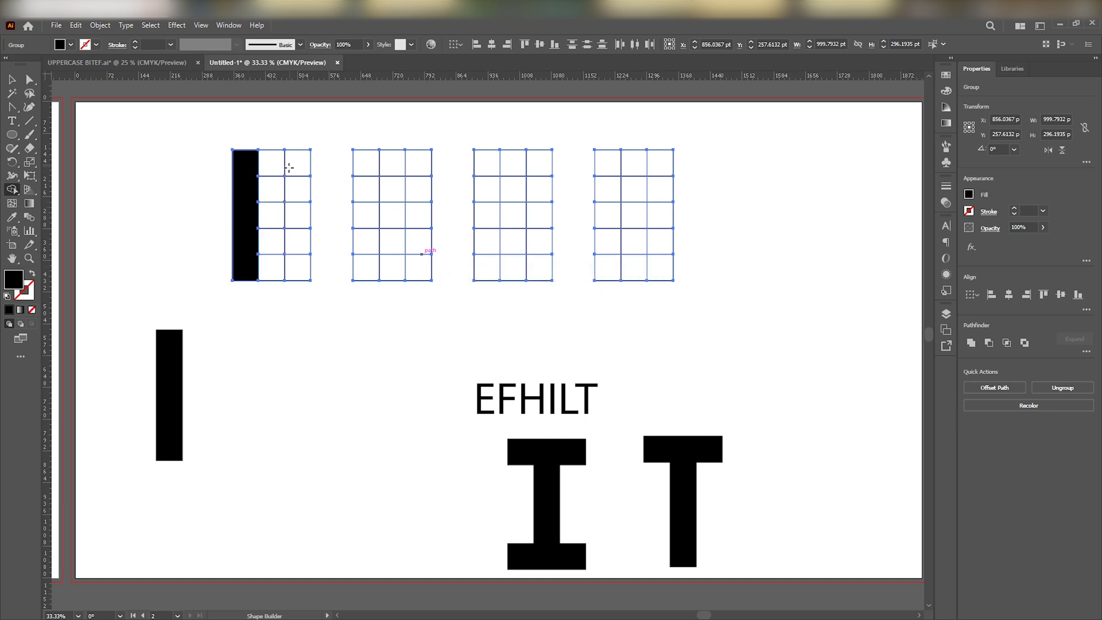
drag(295, 159, 291, 268)
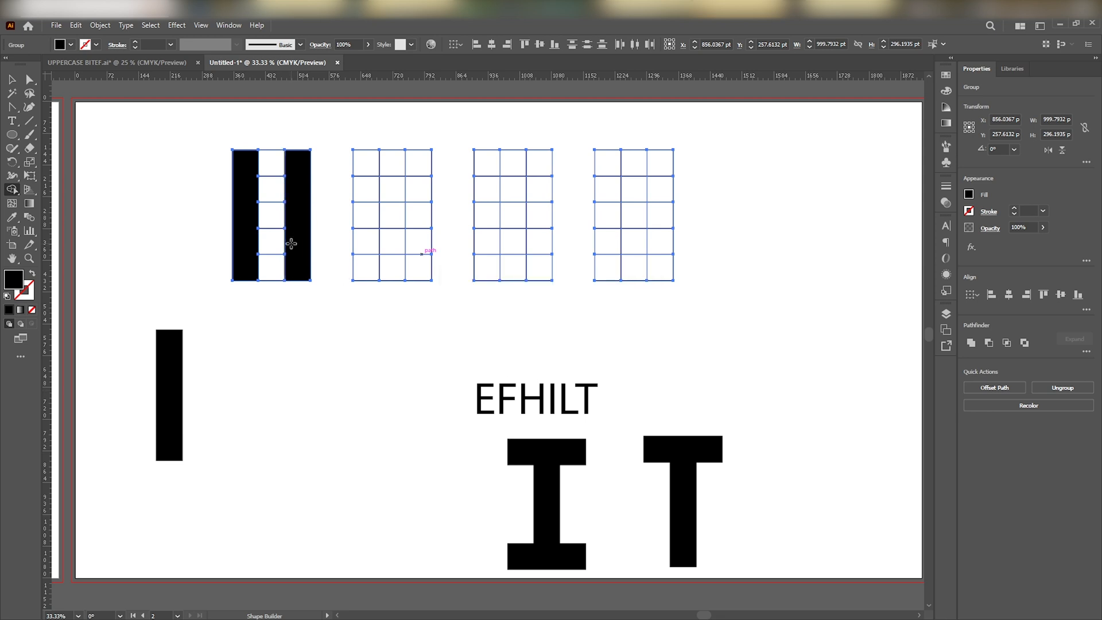
mouse_move(248, 219)
mouse_down()
mouse_move(297, 224)
mouse_move(271, 143)
mouse_move(271, 287)
mouse_up()
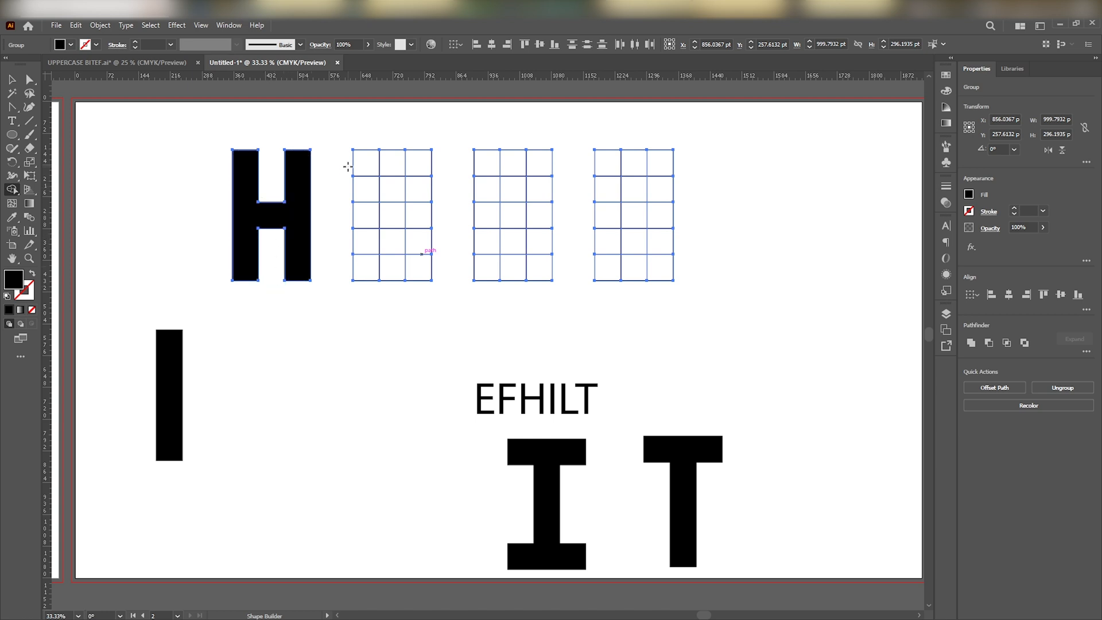
Build an F in the second grid and an E in the third with Shape Builder, removing the F's leftover cells
mouse_move(420, 165)
mouse_down()
mouse_move(370, 166)
mouse_move(368, 270)
mouse_move(368, 228)
mouse_move(443, 210)
mouse_up()
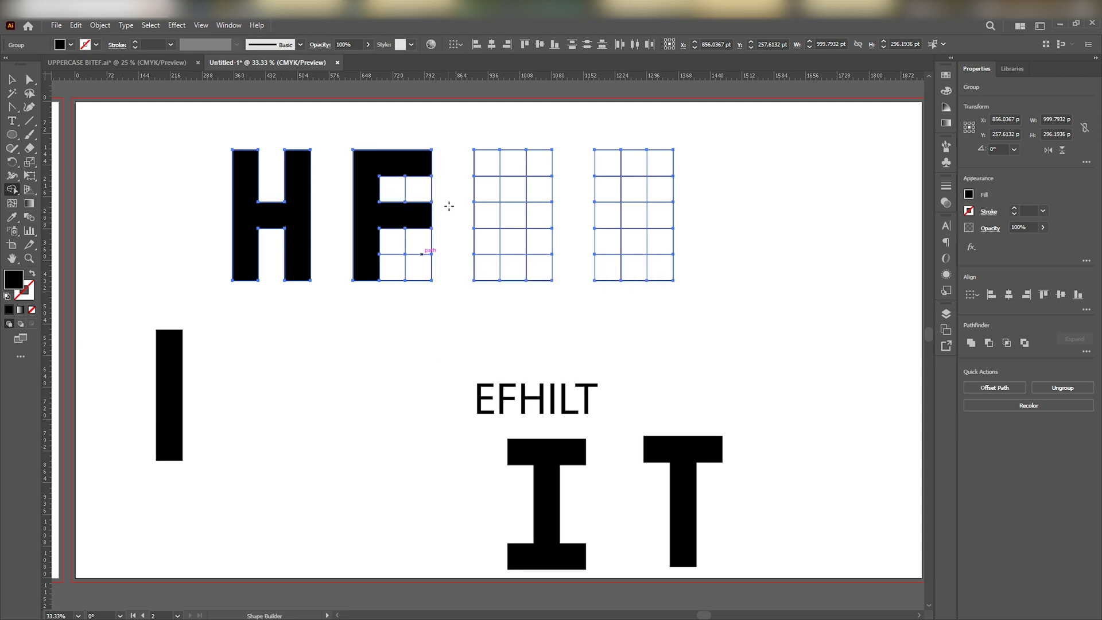
mouse_move(399, 194)
mouse_down()
mouse_move(427, 195)
mouse_move(442, 217)
mouse_move(430, 251)
mouse_move(400, 252)
mouse_move(402, 268)
mouse_move(422, 256)
mouse_up()
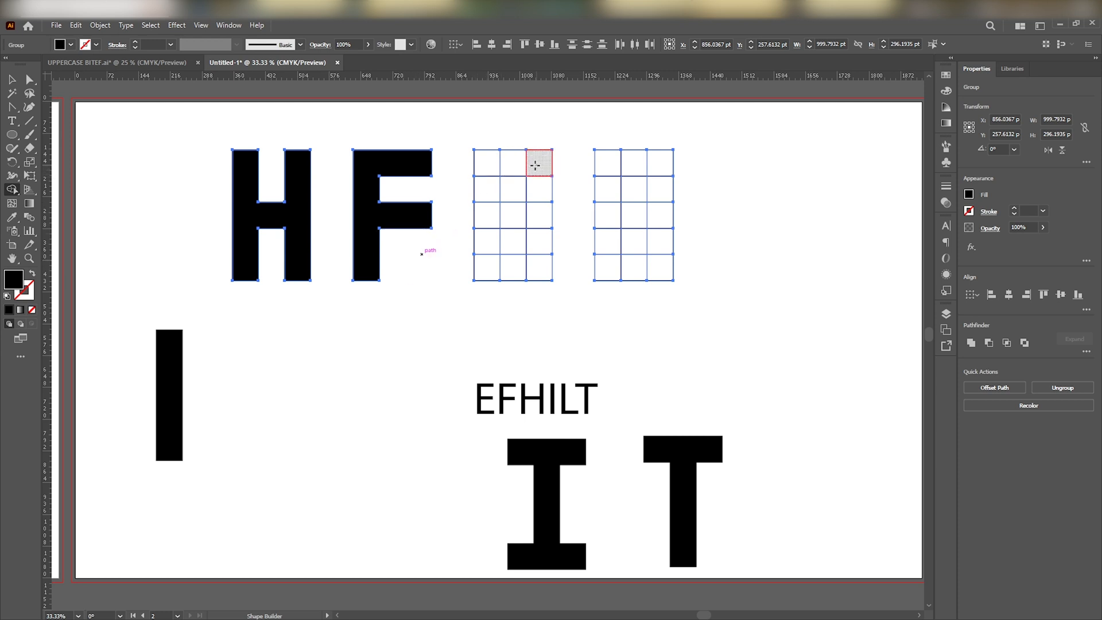
mouse_move(535, 166)
mouse_down()
mouse_move(489, 165)
mouse_move(488, 269)
mouse_move(538, 265)
mouse_up()
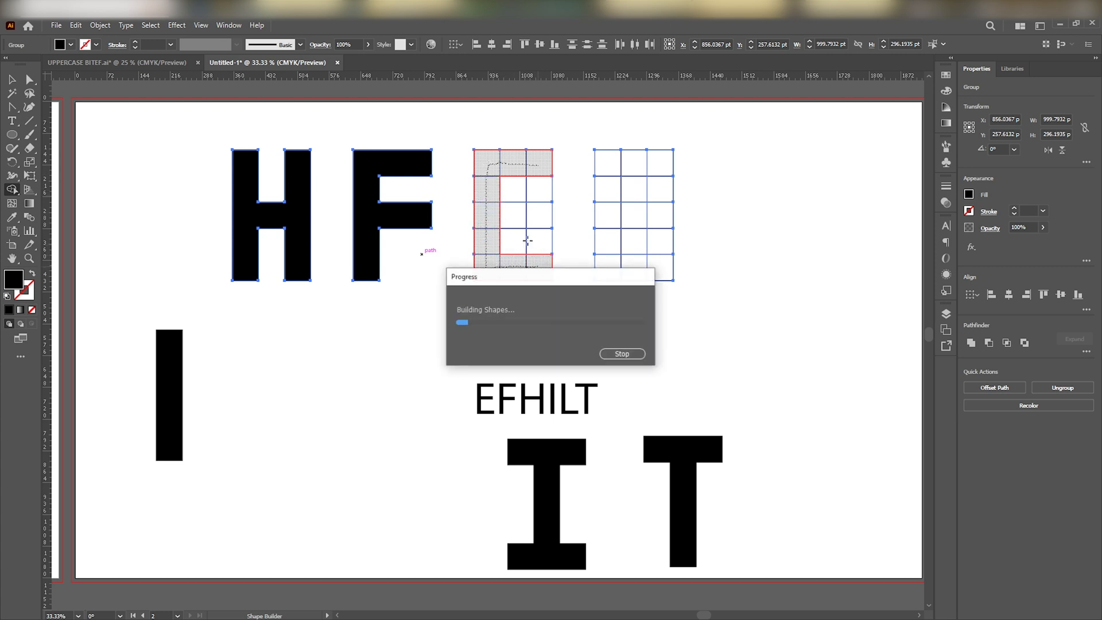
drag(487, 217, 582, 206)
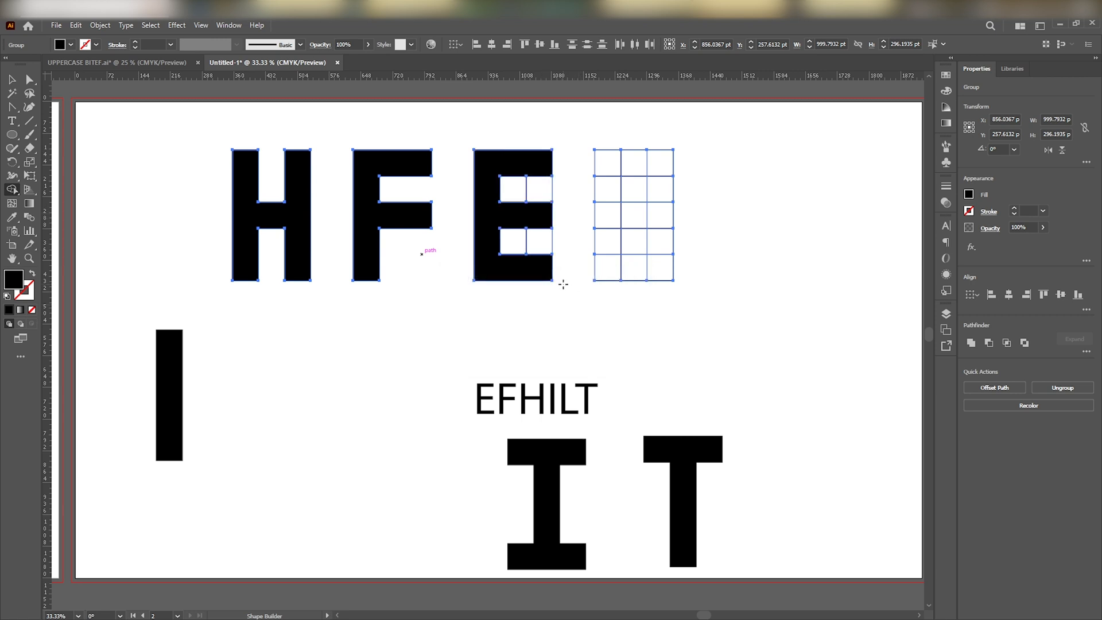
Build an L in the fourth grid with Shape Builder and erase the leftover cells and line segments from the E and L
mouse_move(604, 162)
mouse_down()
mouse_move(602, 265)
mouse_move(671, 267)
mouse_up()
mouse_move(635, 197)
mouse_down()
mouse_move(653, 232)
mouse_move(647, 157)
mouse_up()
mouse_move(512, 191)
mouse_down()
mouse_move(552, 194)
mouse_move(533, 240)
mouse_move(509, 240)
mouse_up()
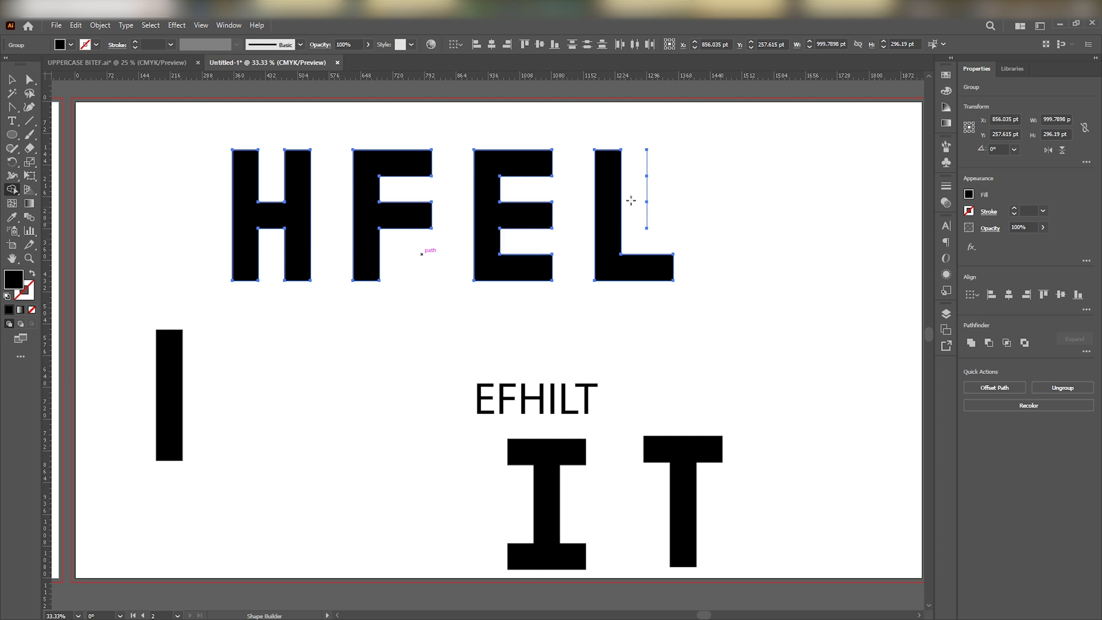
drag(647, 221, 648, 223)
key(ctrl)
Move the H, F, E and L together about 240 pt to the right and 20 pt down
click(12, 80)
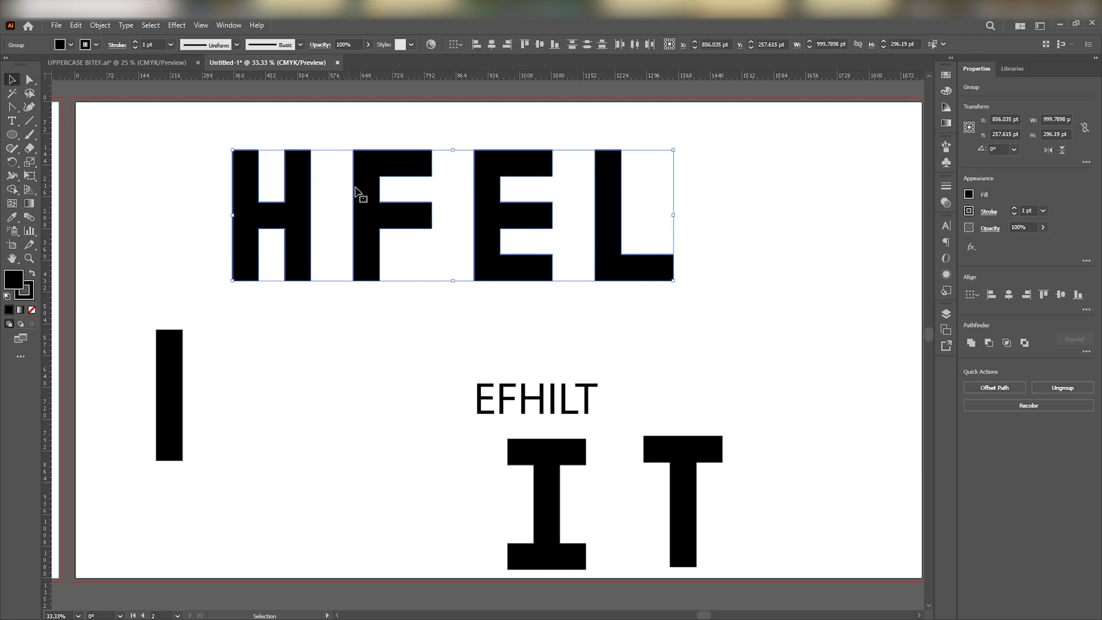
drag(387, 210, 494, 218)
click(373, 133)
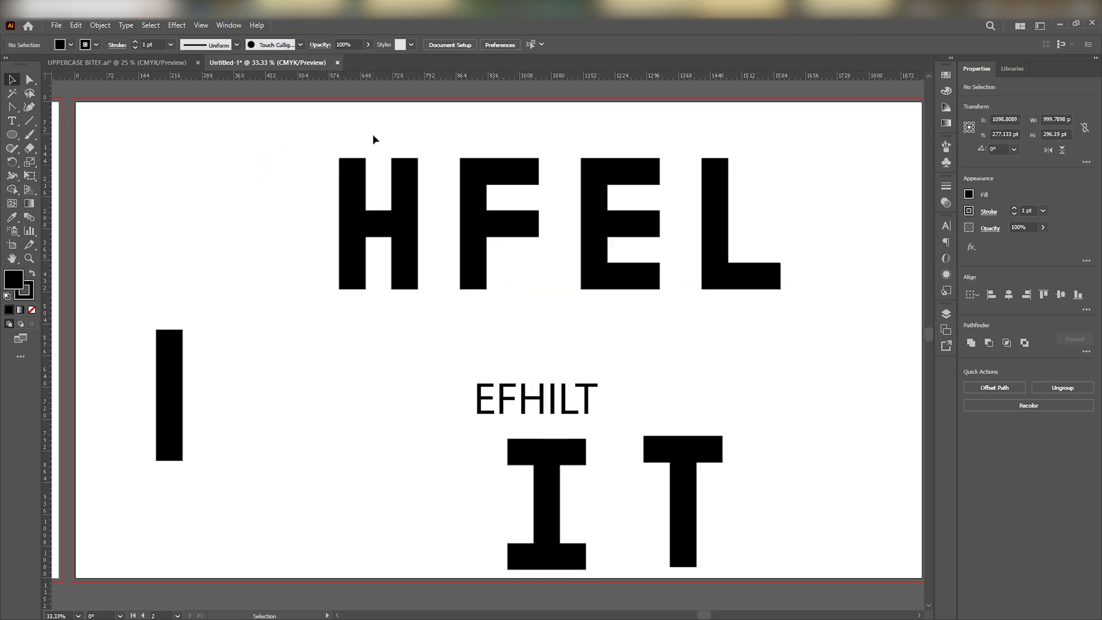
Rearrange the large letters into one row reading E, F, I, H, L, T, bringing the serifed I and the T up from below
click(352, 210)
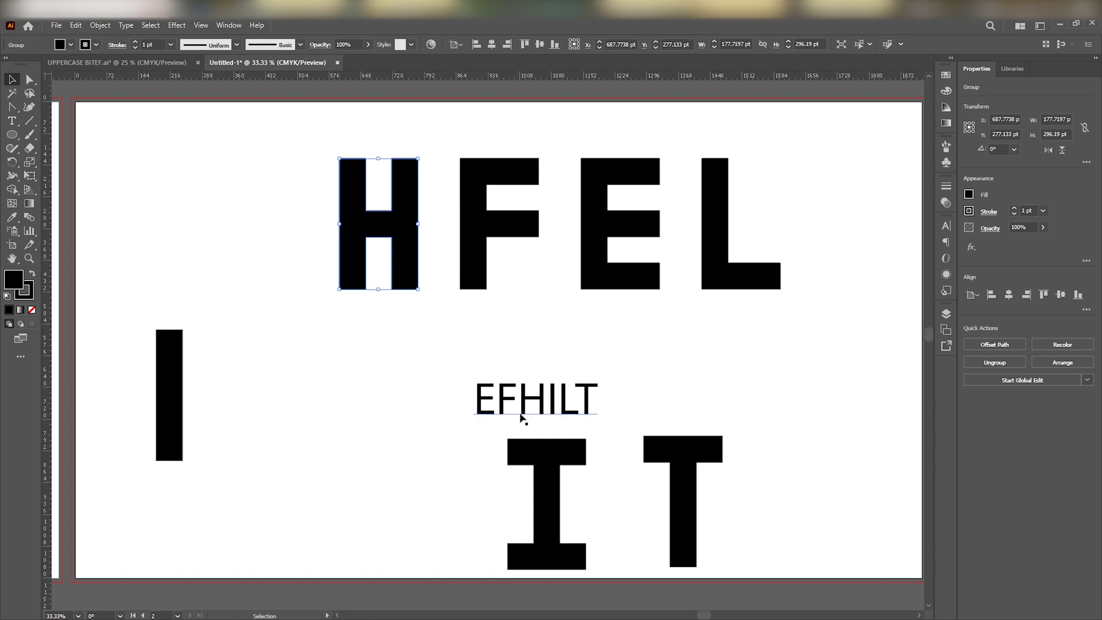
click(539, 455)
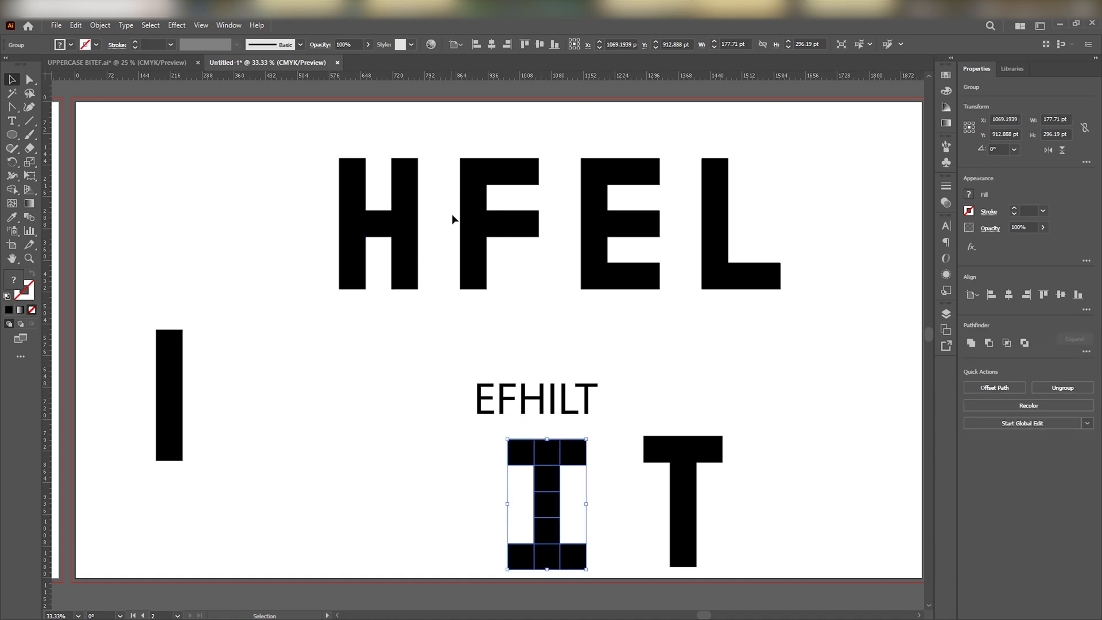
click(595, 230)
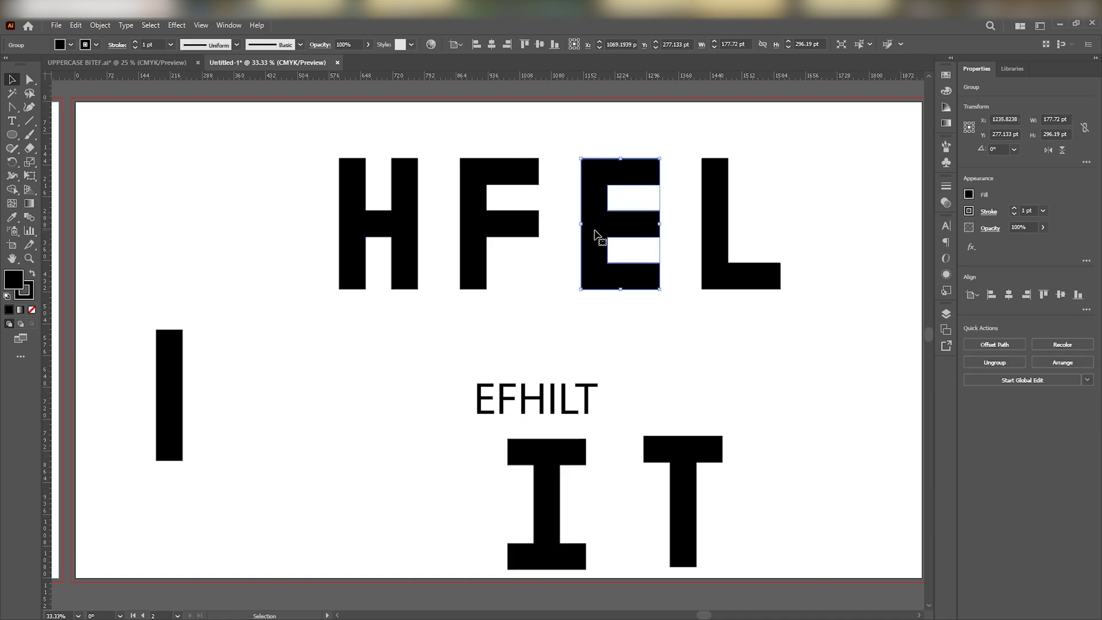
drag(595, 232, 264, 234)
click(370, 240)
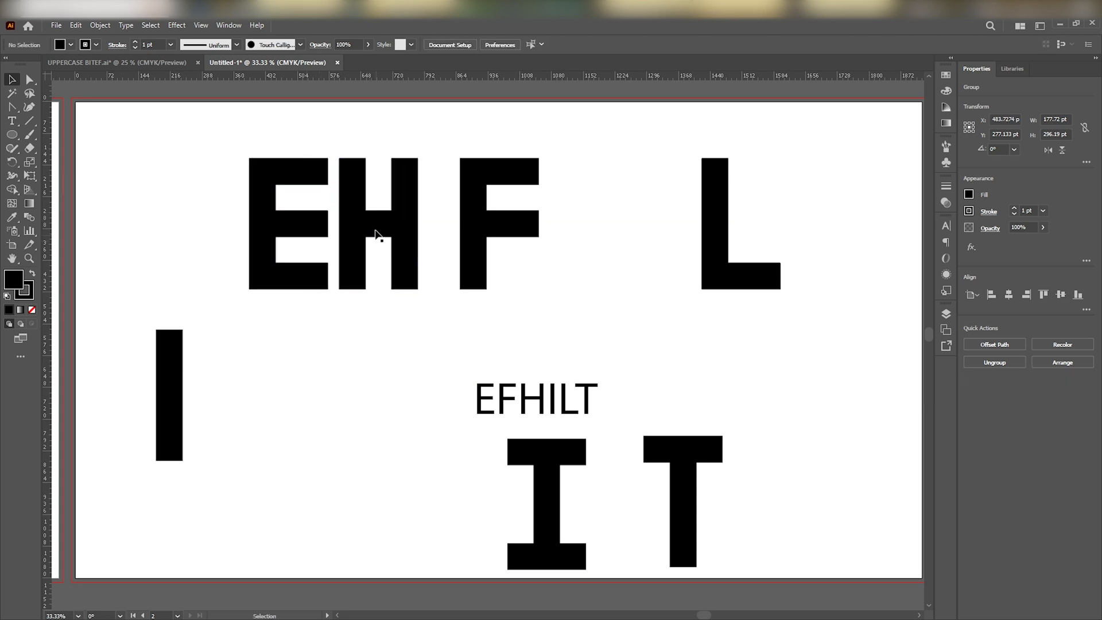
drag(376, 236, 603, 235)
drag(468, 230, 365, 234)
drag(543, 517, 505, 238)
drag(718, 445, 804, 287)
Align the six large letters in the row vertically so they sit level
drag(204, 118, 858, 285)
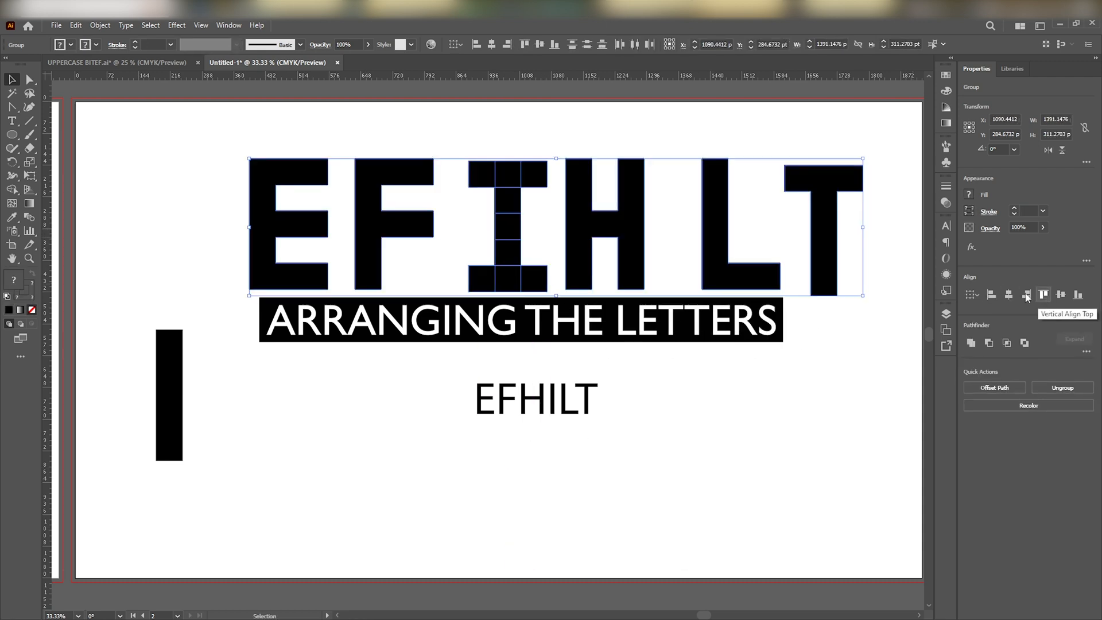
click(1044, 294)
click(473, 103)
Merge all cells of the serifed I into one solid shape with Shape Builder
click(488, 173)
key(shift+m)
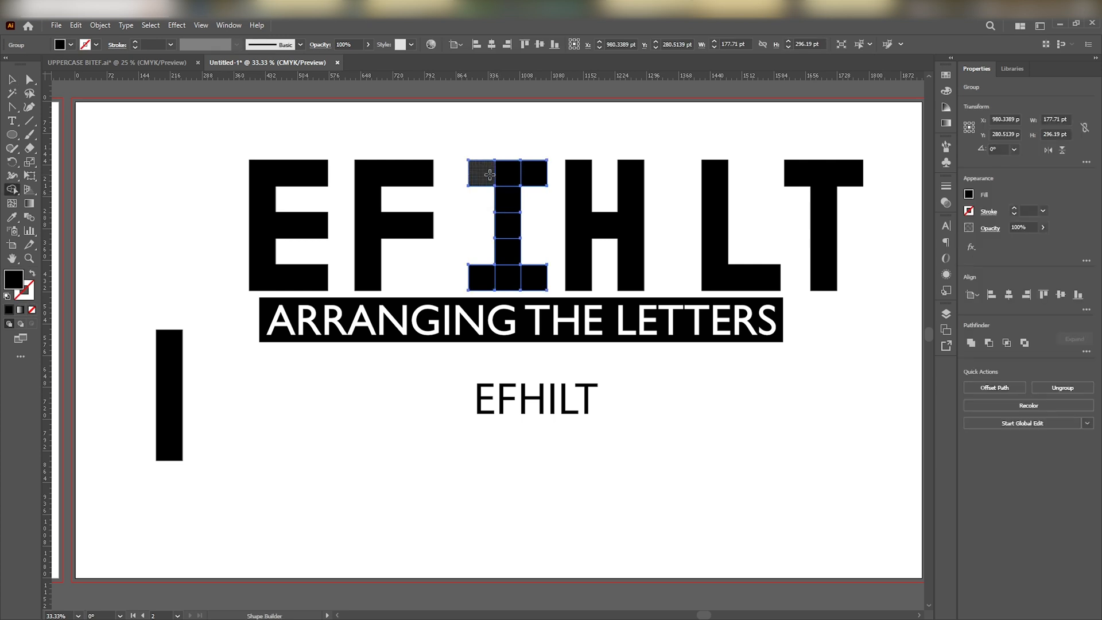
mouse_move(489, 174)
mouse_down()
mouse_move(528, 170)
mouse_move(506, 271)
mouse_move(534, 278)
mouse_up()
key(v)
key(ctrl+shift+a)
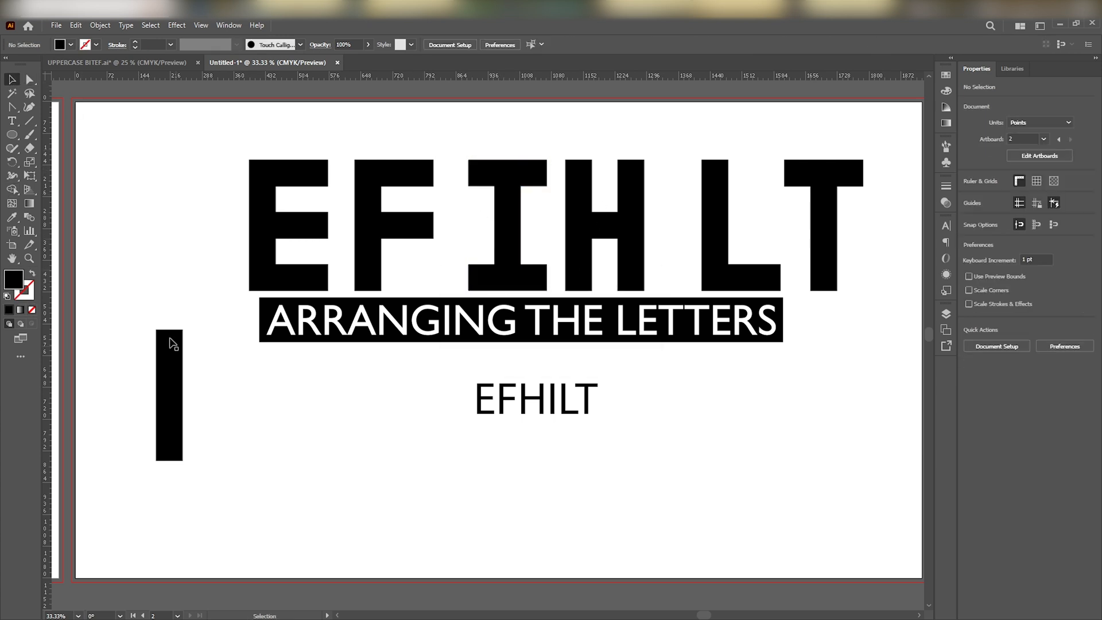
Move the plain black bar to the artboard's lower-left corner and shift the row of six letters about 89 pt left and 86 pt down
drag(172, 344, 116, 452)
click(832, 283)
drag(833, 283, 794, 321)
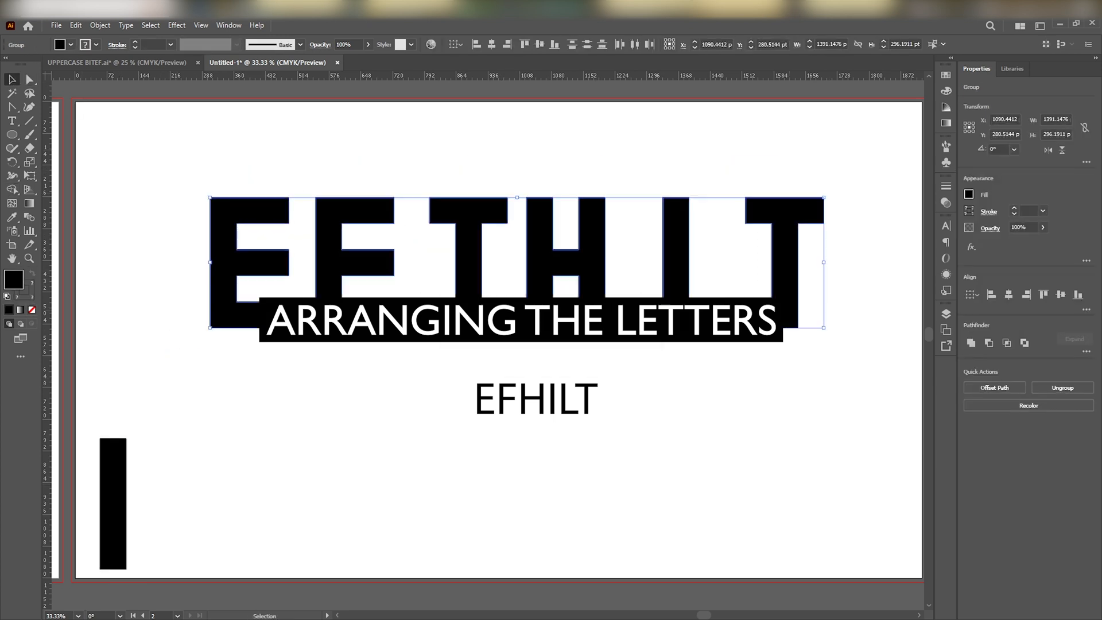
Swap the serifed I and the H so that the large row reads E, F, H, I, L, T
mouse_move(566, 247)
mouse_down()
mouse_move(464, 247)
mouse_move(571, 233)
mouse_up()
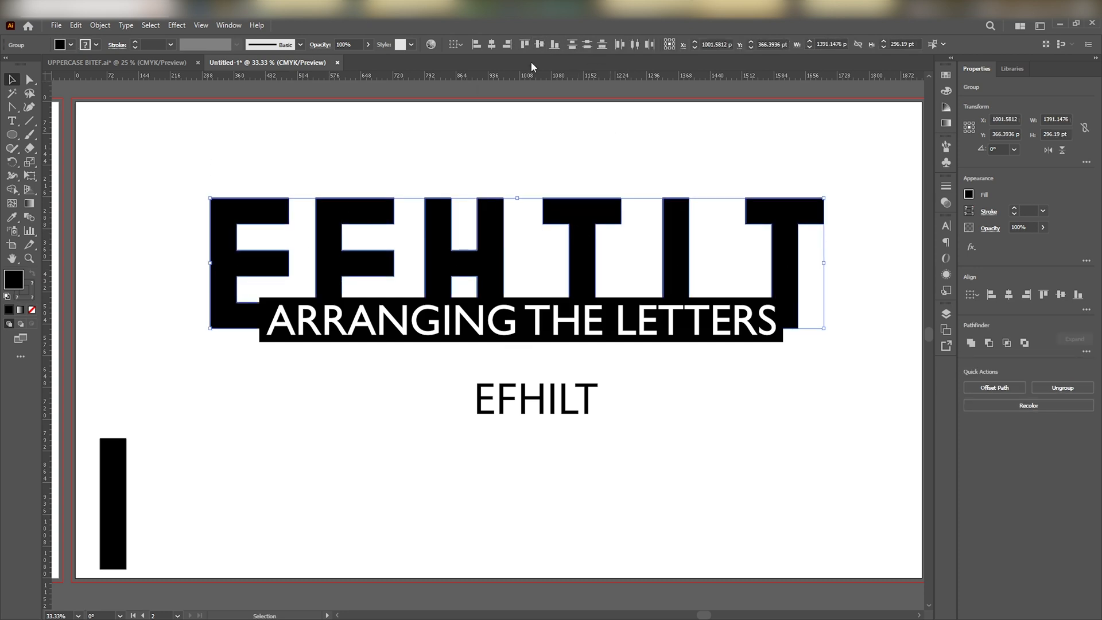
click(527, 202)
click(543, 393)
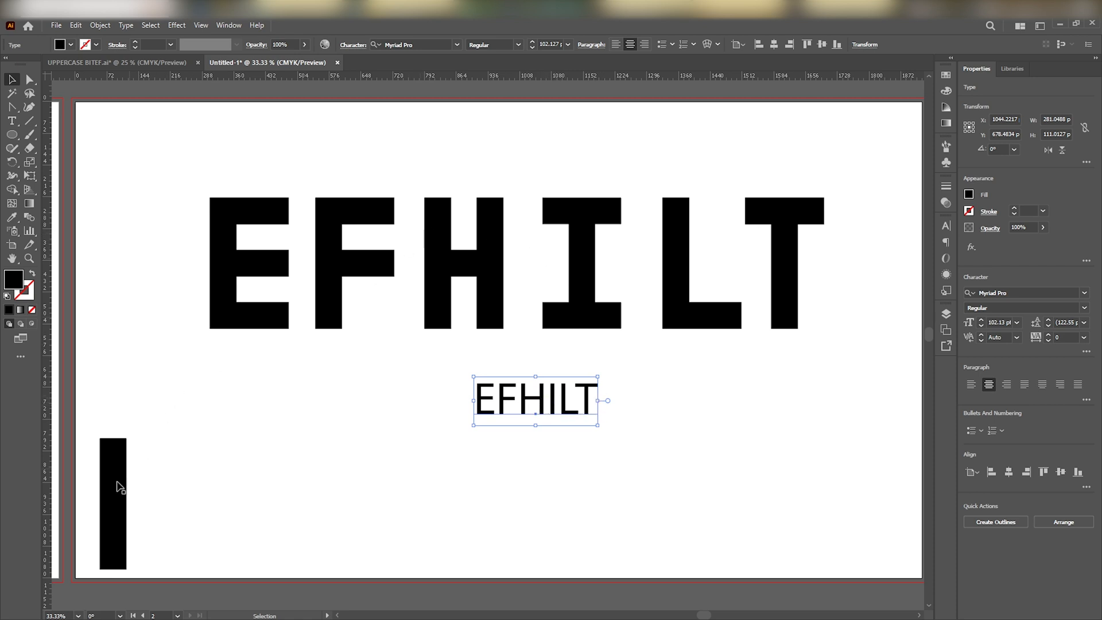
Move the plain black bar from the letter artboard to the first artboard, below the construction lines
drag(106, 499, 19, 472)
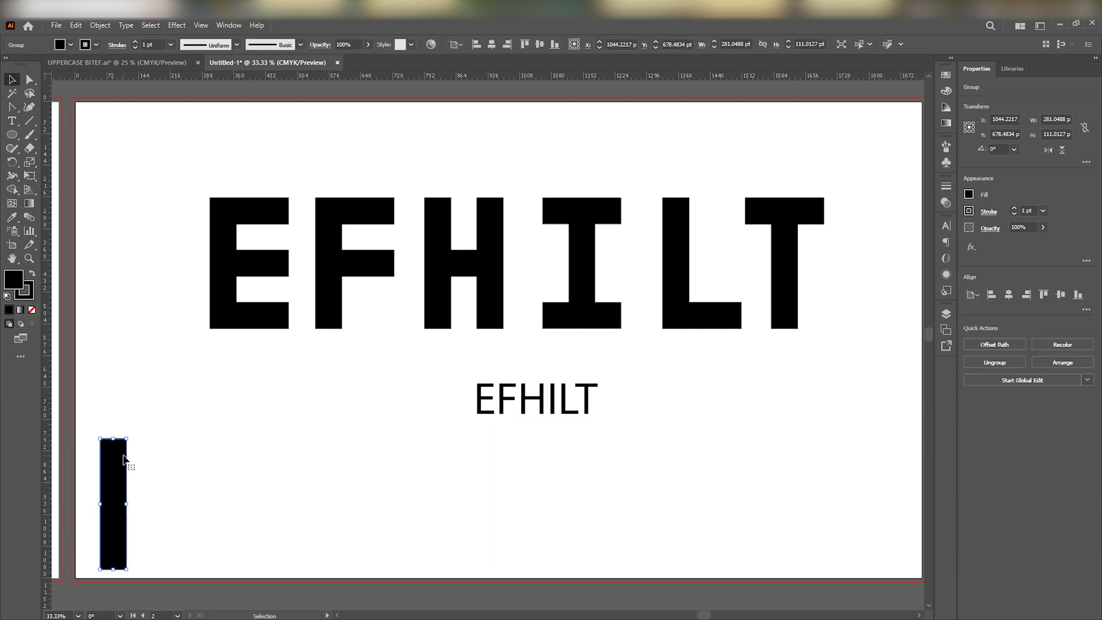
drag(286, 387, 590, 345)
drag(406, 452, 250, 455)
drag(563, 454, 260, 487)
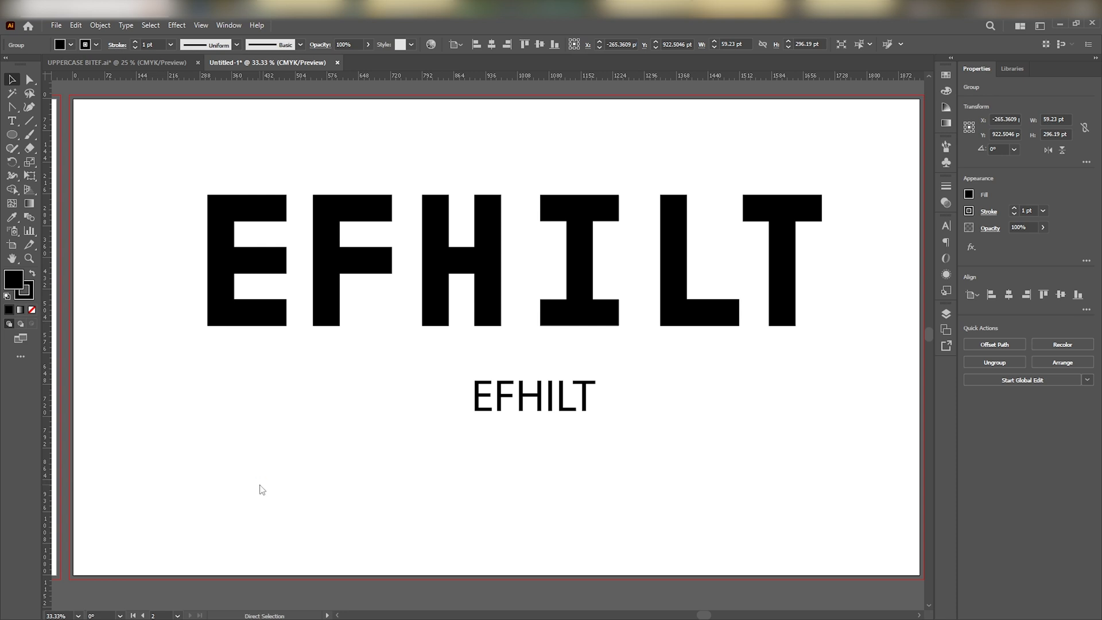
key(ctrl+o)
click(512, 314)
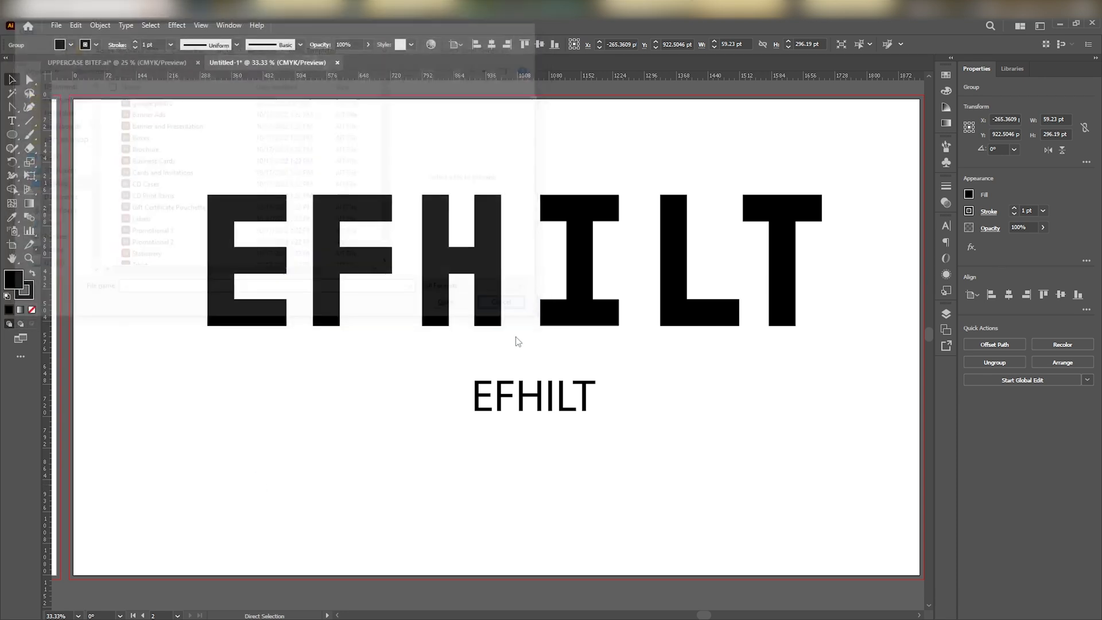
key(v)
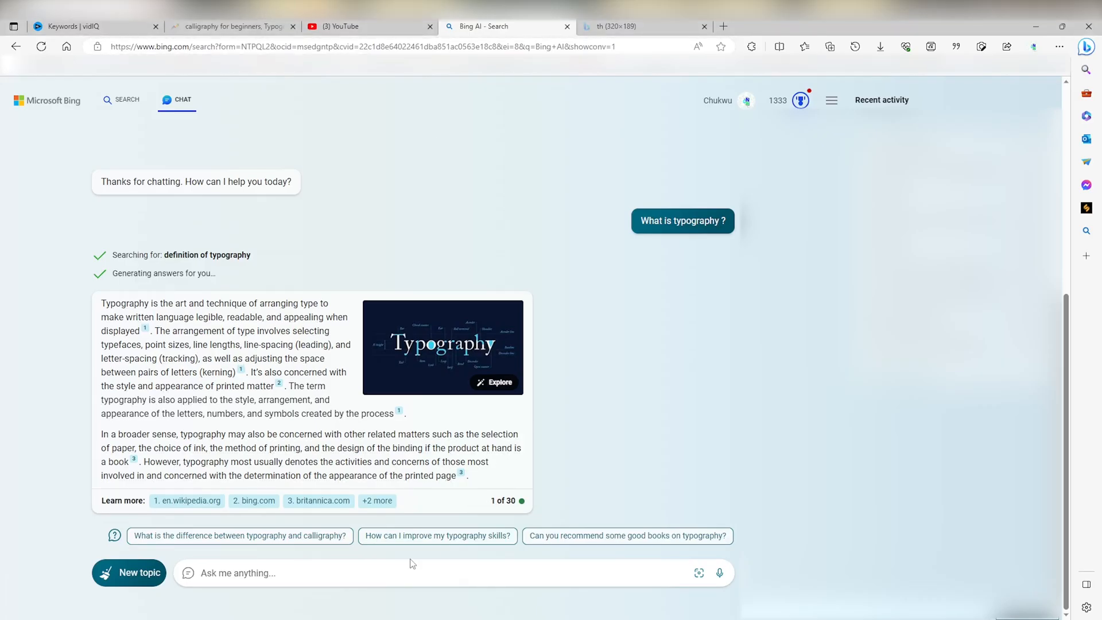
Ask Bing Chat in the browser "What is the difference between typography and calligraphy?"
click(392, 571)
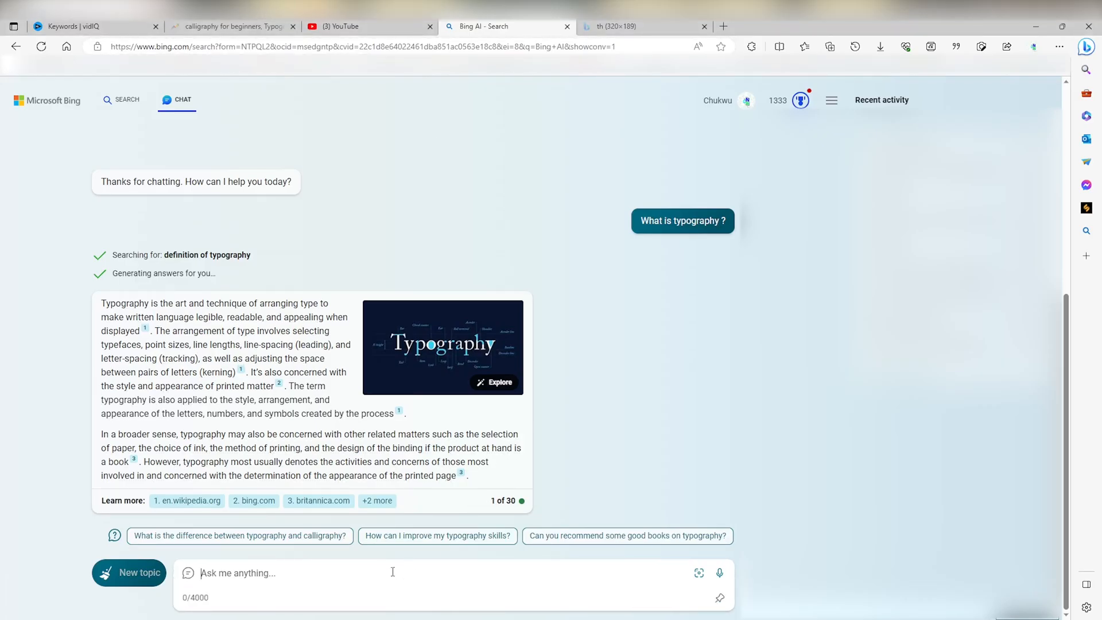
text(W)
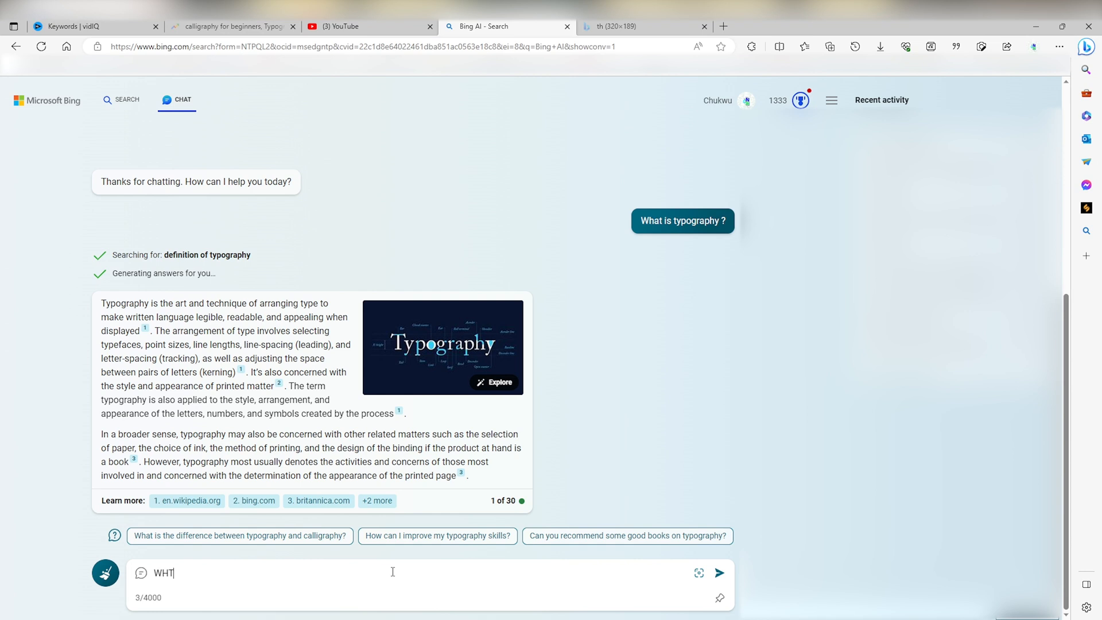
text(HT)
key(BackSpace)
key(BackSpace)
key(BackSpace)
text(what )
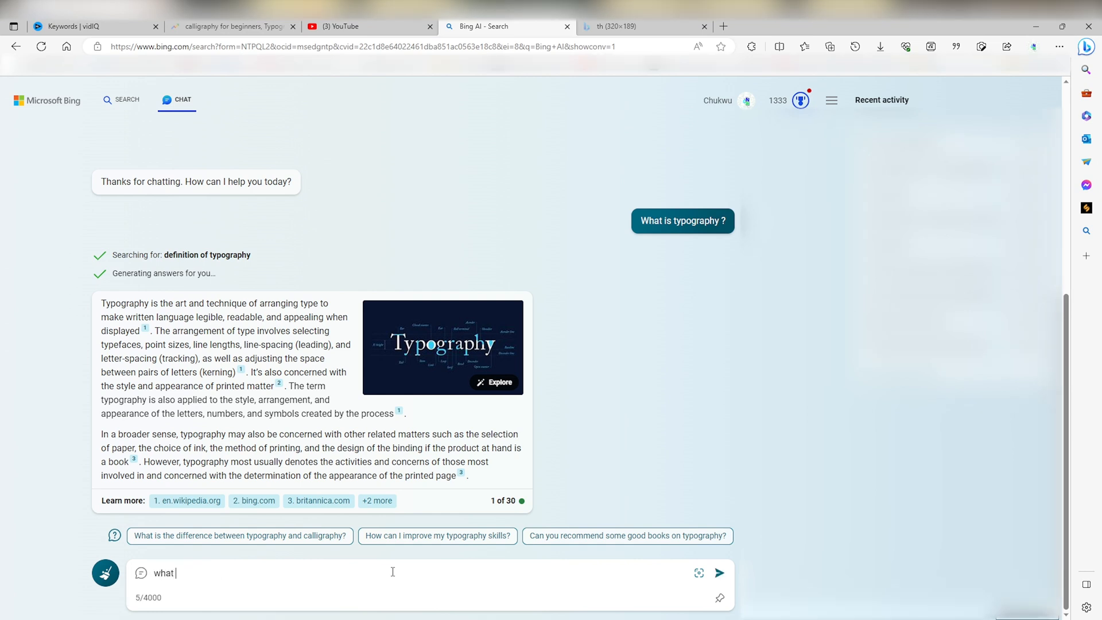
text(is the difference bet)
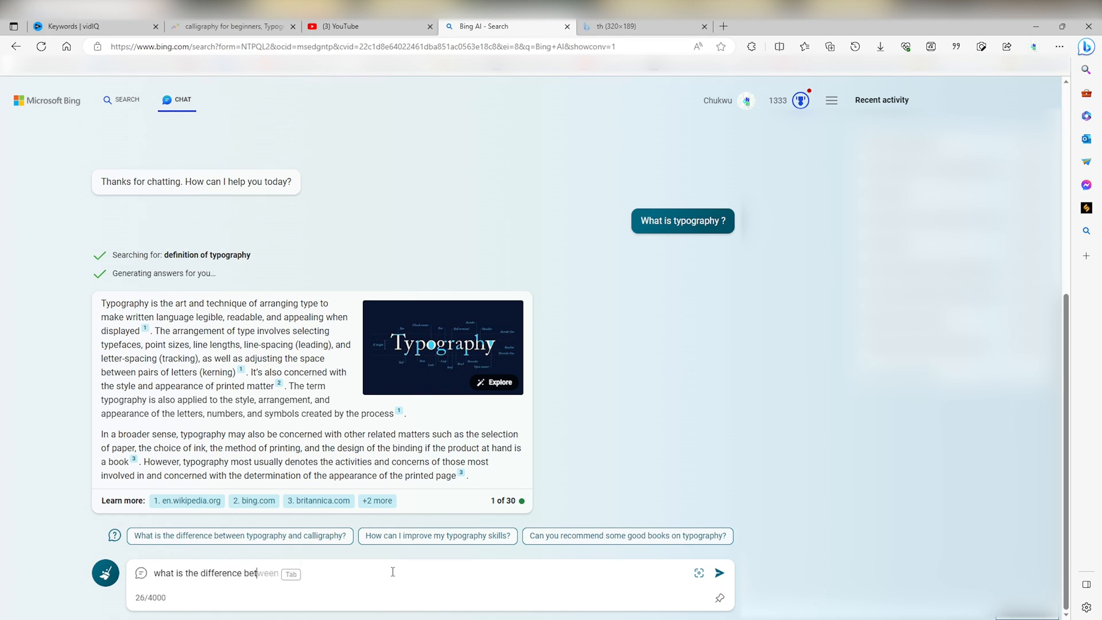
text(ween)
click(283, 536)
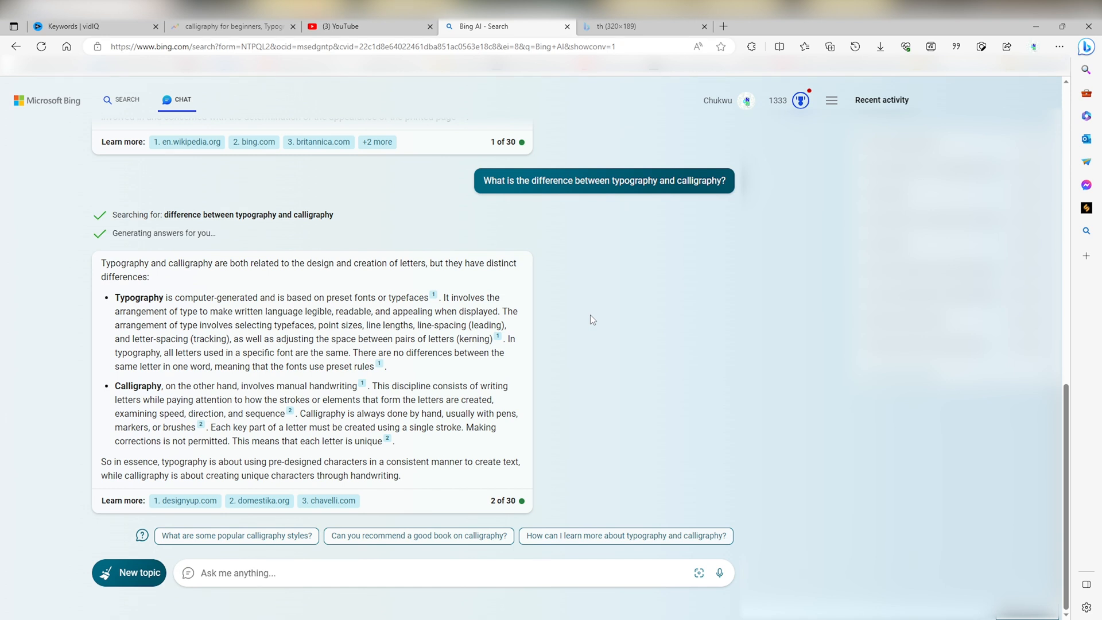
mouse_move(734, 8)
click(728, 28)
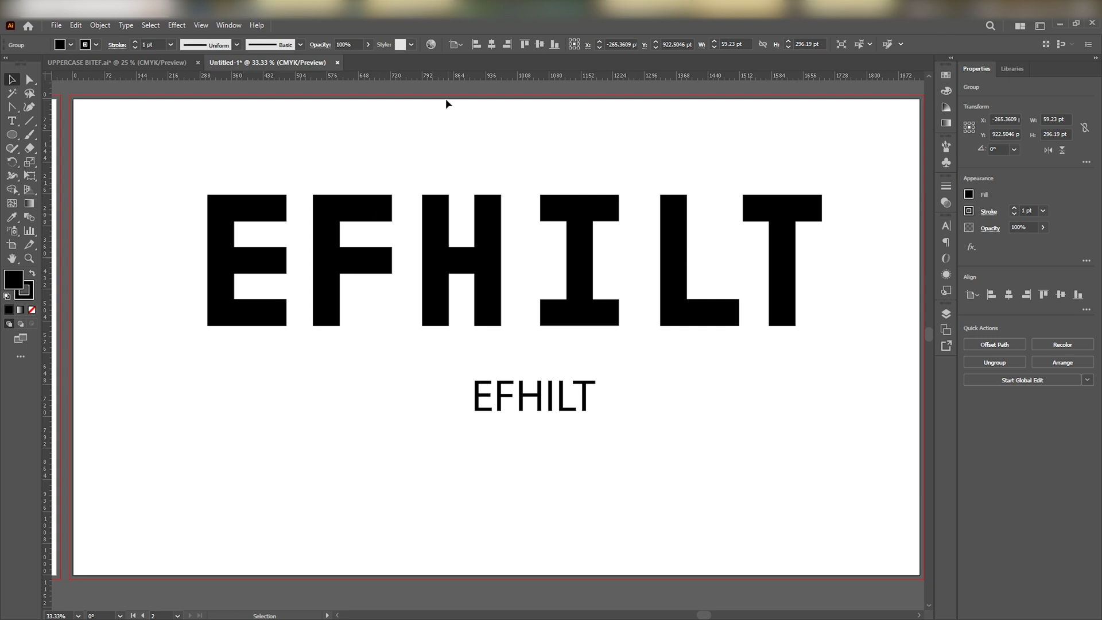
mouse_move(673, 9)
click(688, 43)
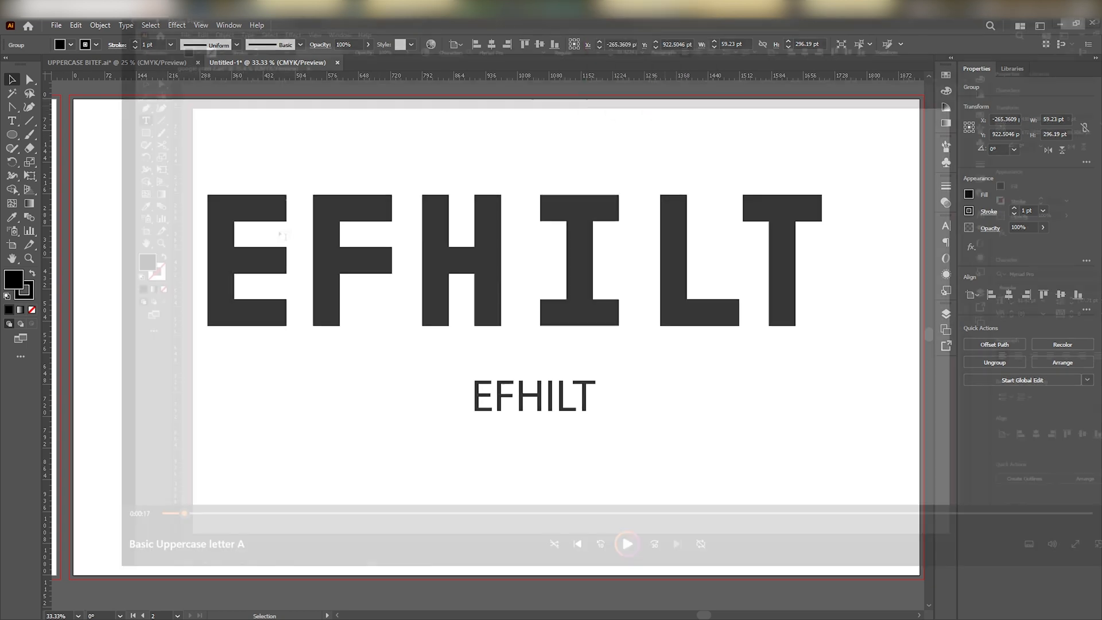
click(1036, 24)
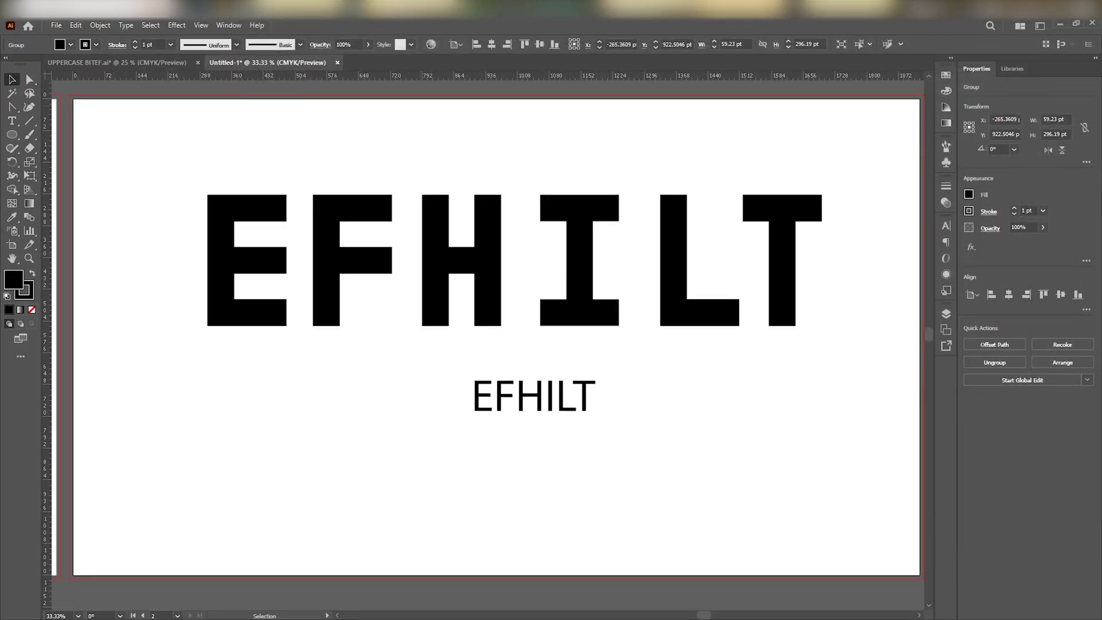
Return to Bing Chat in the browser and read the answer comparing typography and calligraphy
click(384, 9)
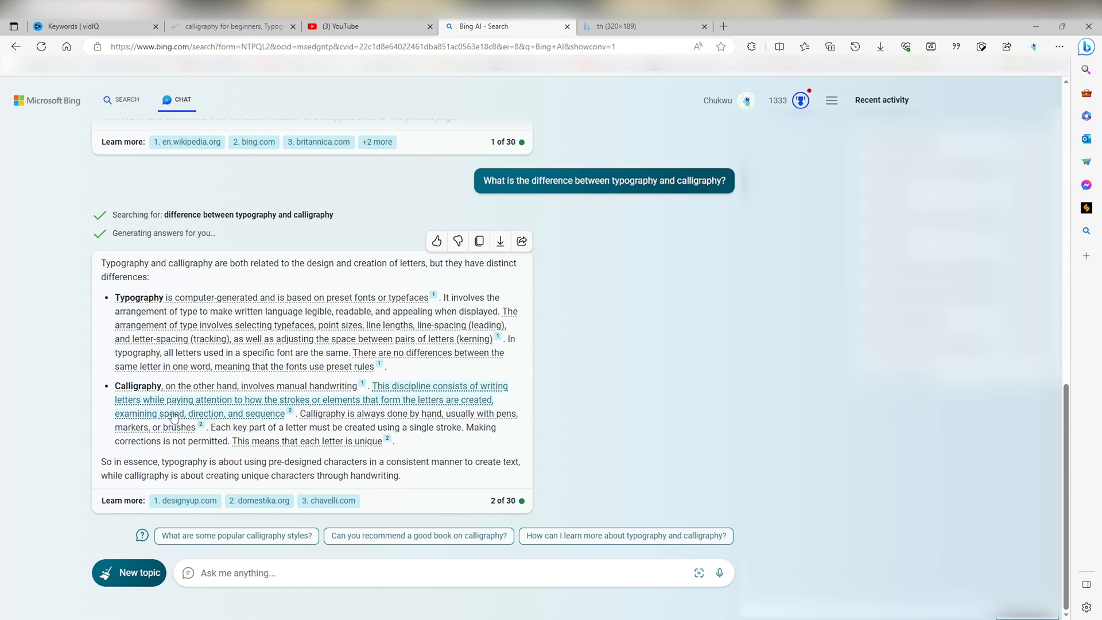
mouse_move(148, 419)
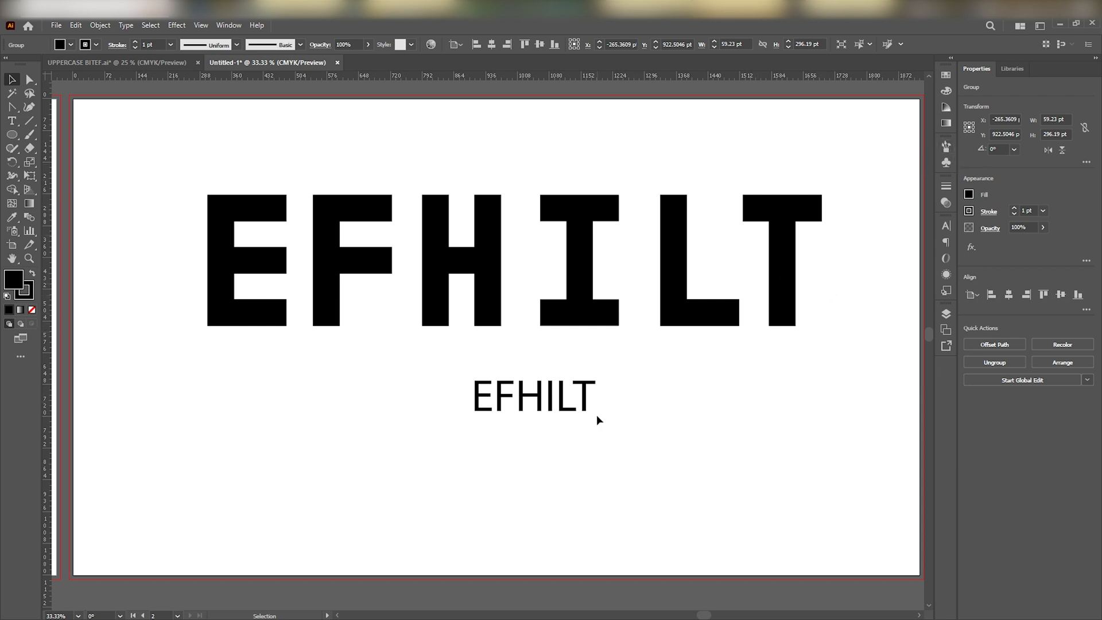
Examine the drawing and editing tools in Illustrator, including the variants grouped with Line Segment, Eraser, Free Transform, Eyedropper and Column Graph
click(32, 140)
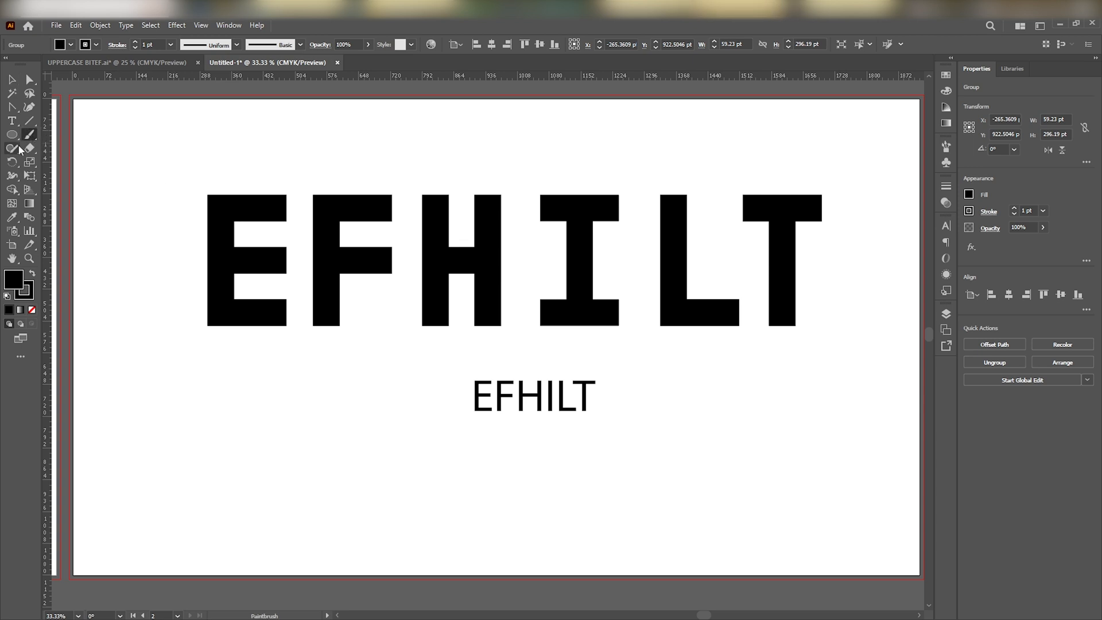
click(19, 151)
click(29, 122)
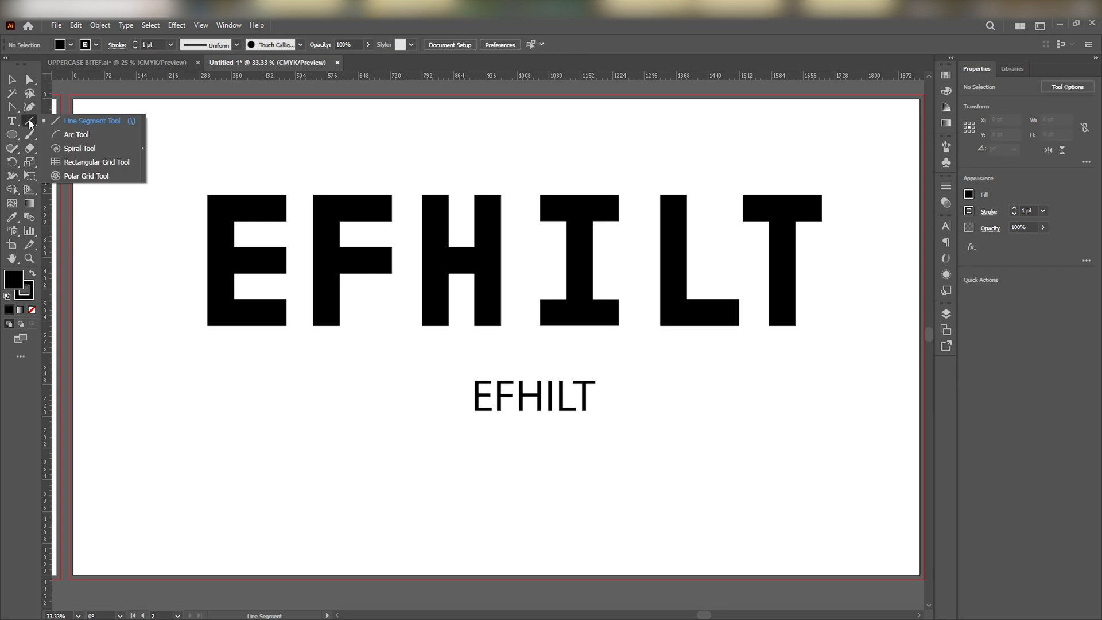
click(29, 136)
click(30, 163)
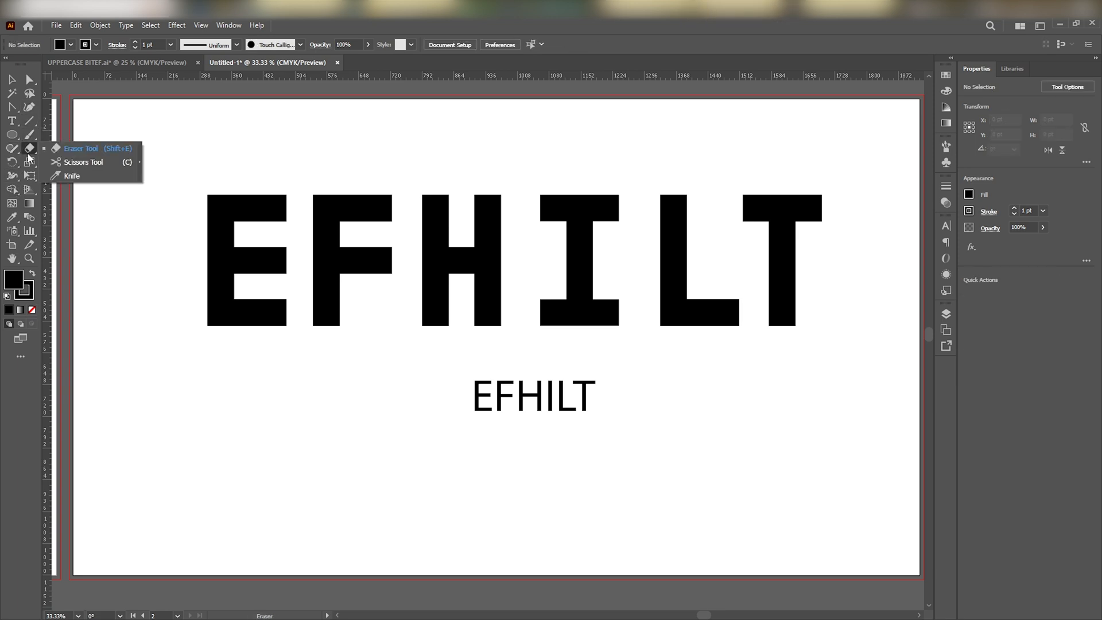
click(29, 167)
click(30, 176)
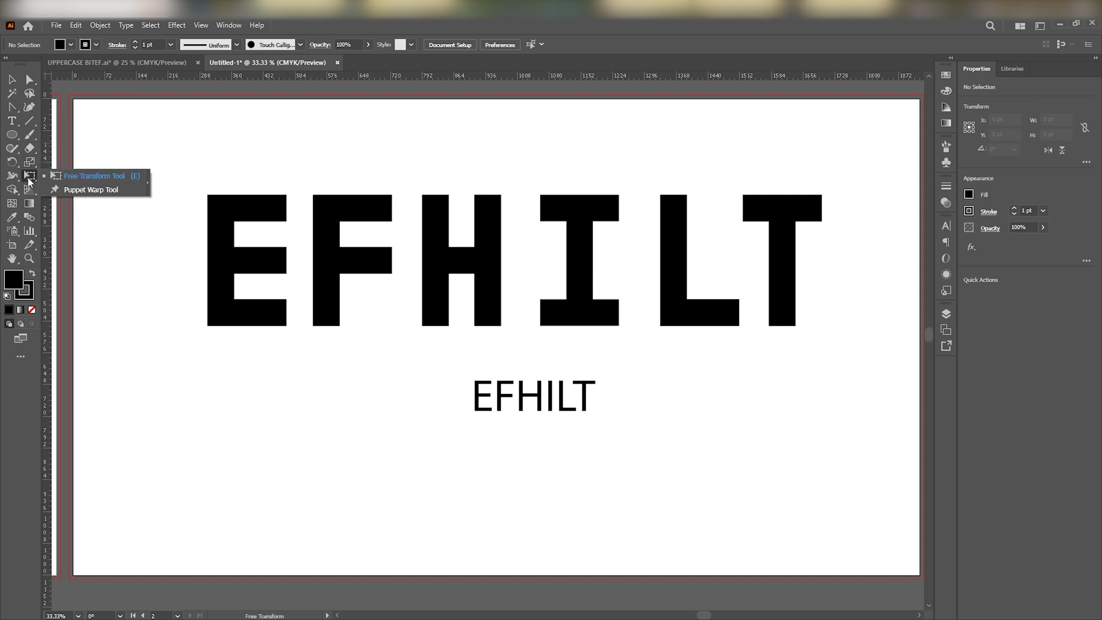
click(29, 193)
click(12, 192)
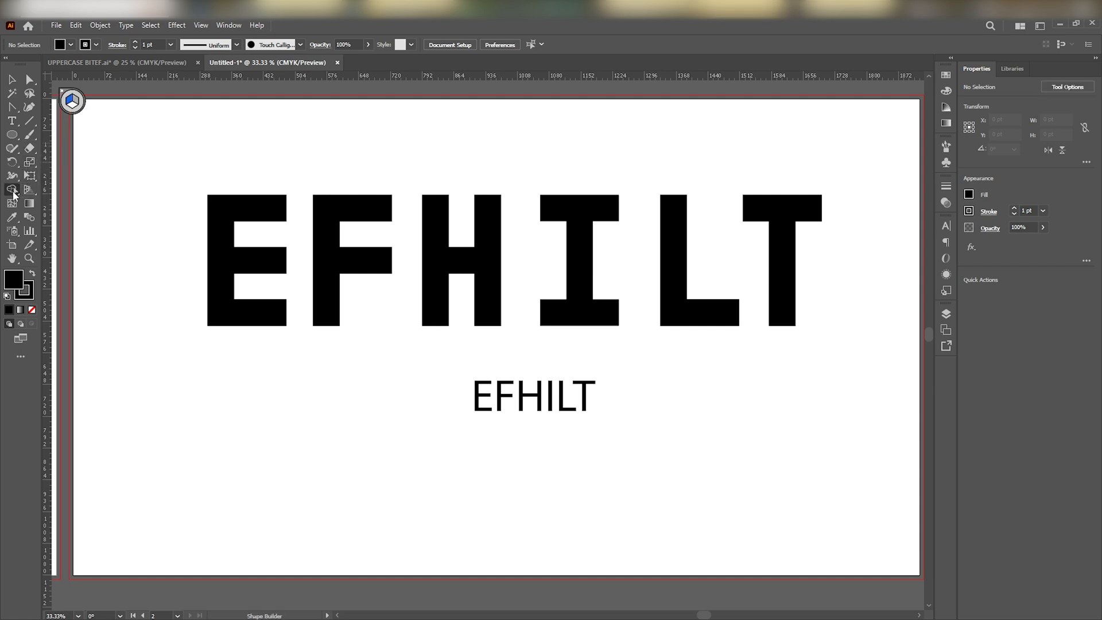
click(13, 221)
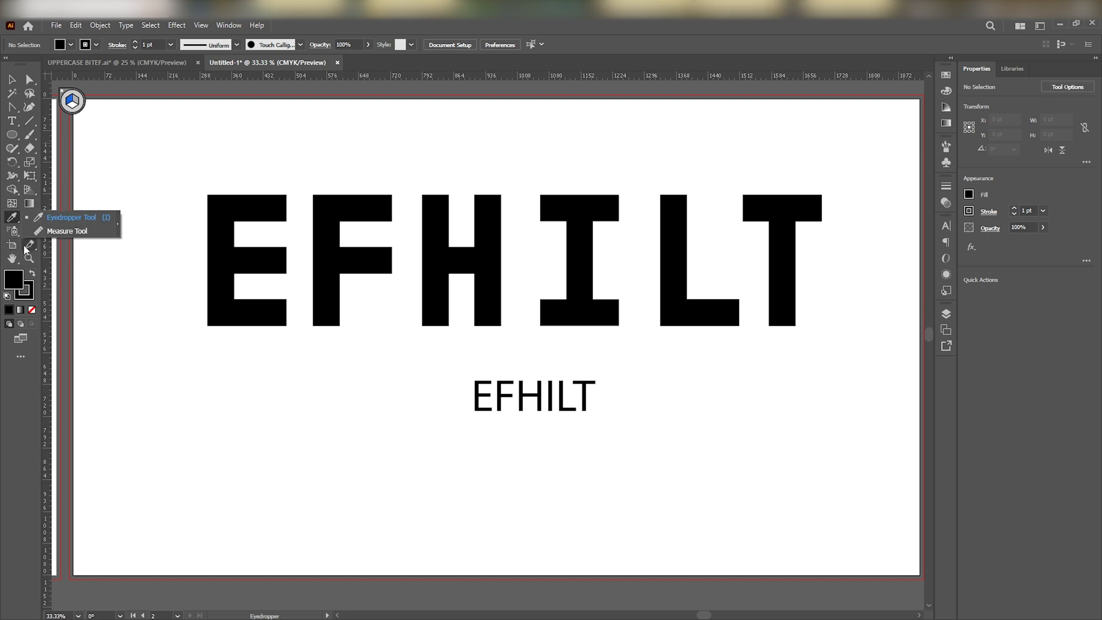
click(25, 247)
click(29, 230)
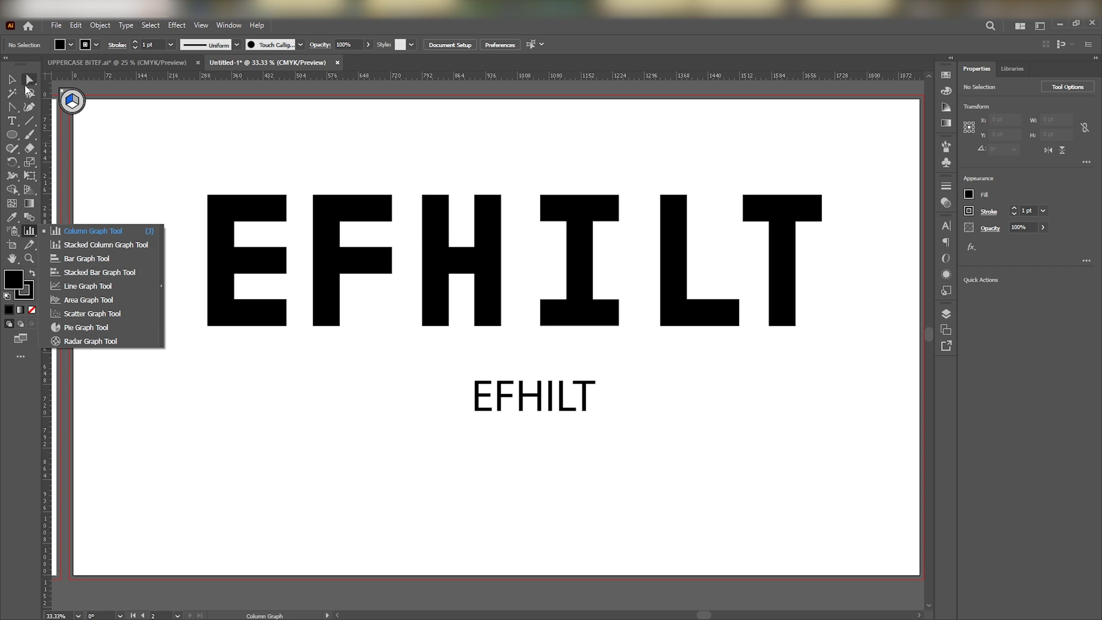
click(13, 84)
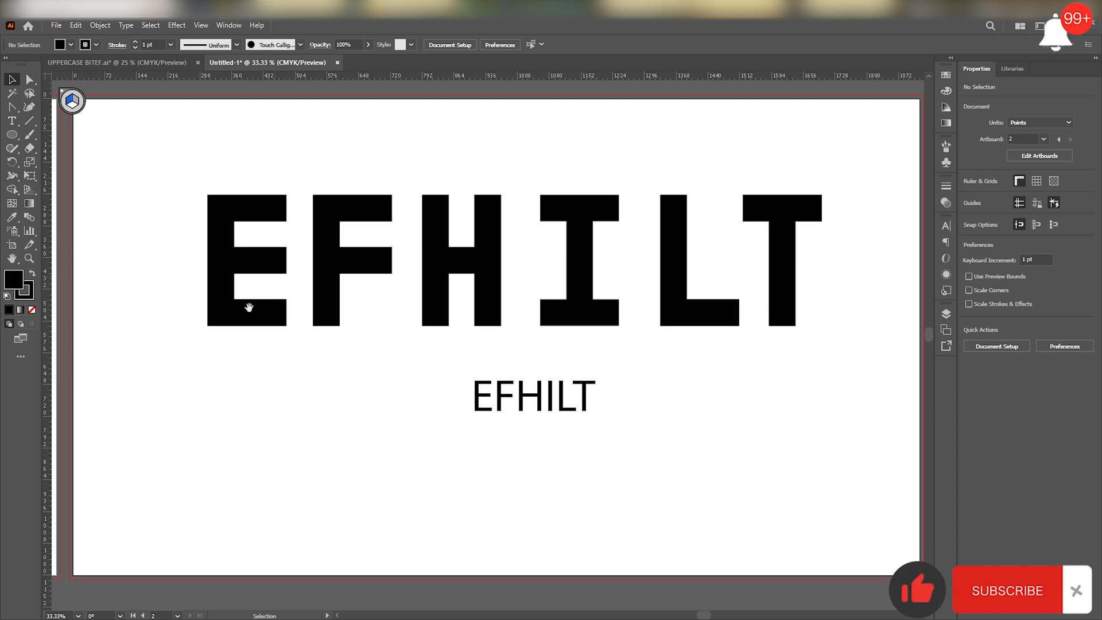
Move the diagonal line on the first artboard up to just above the horizontal line, between the circle and the vertical line
scroll(514, 297, down, 1)
scroll(469, 305, left, 5)
scroll(571, 273, left, 8)
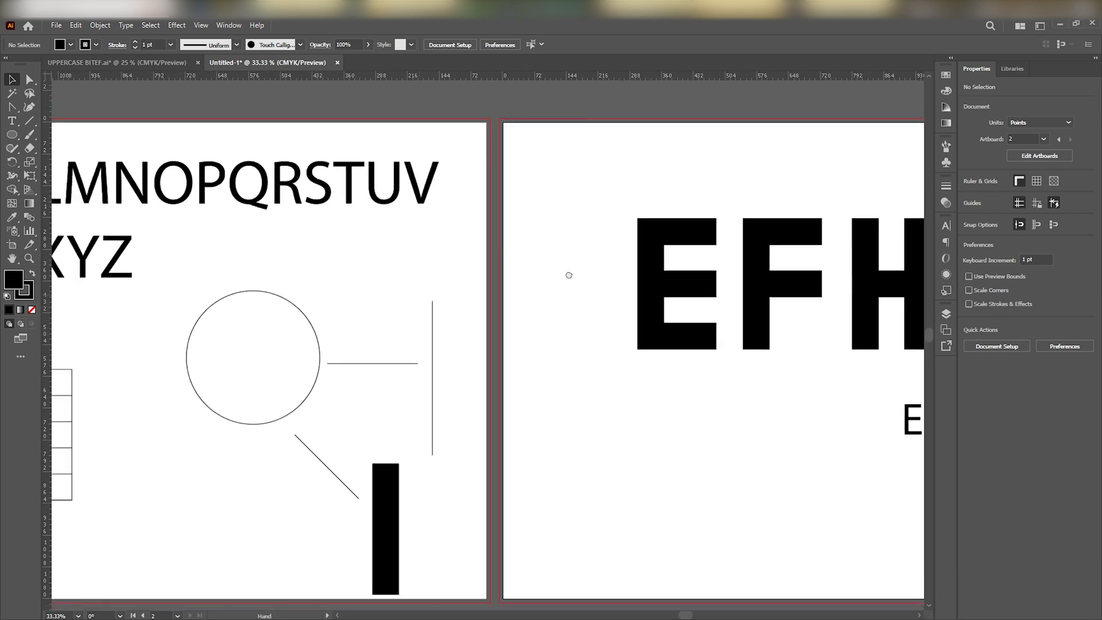
scroll(601, 239, down, 1)
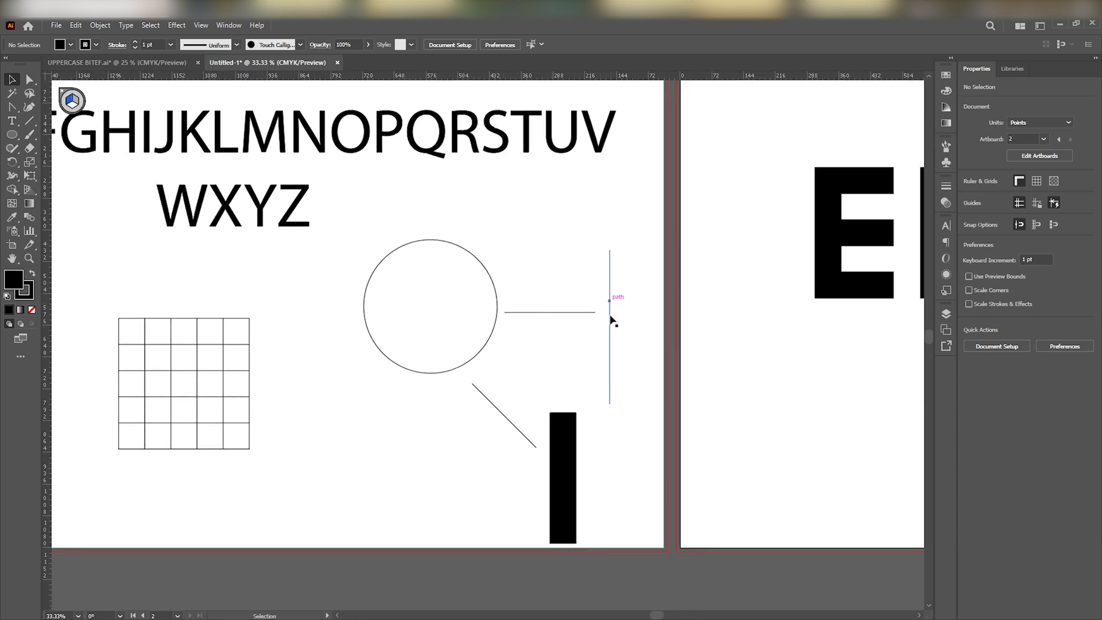
drag(482, 393, 549, 259)
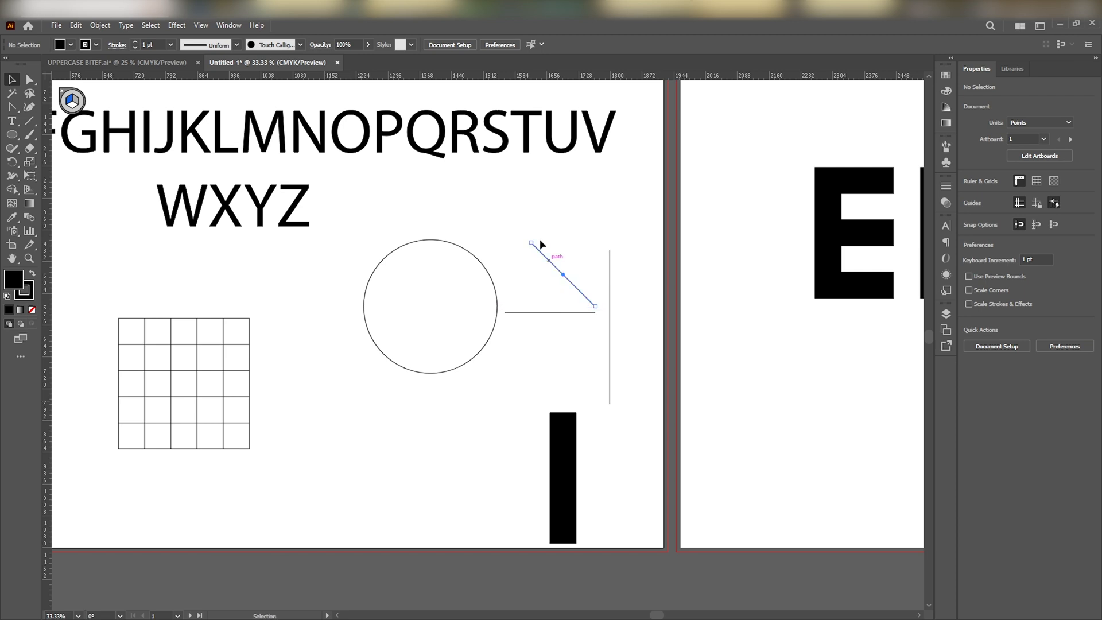